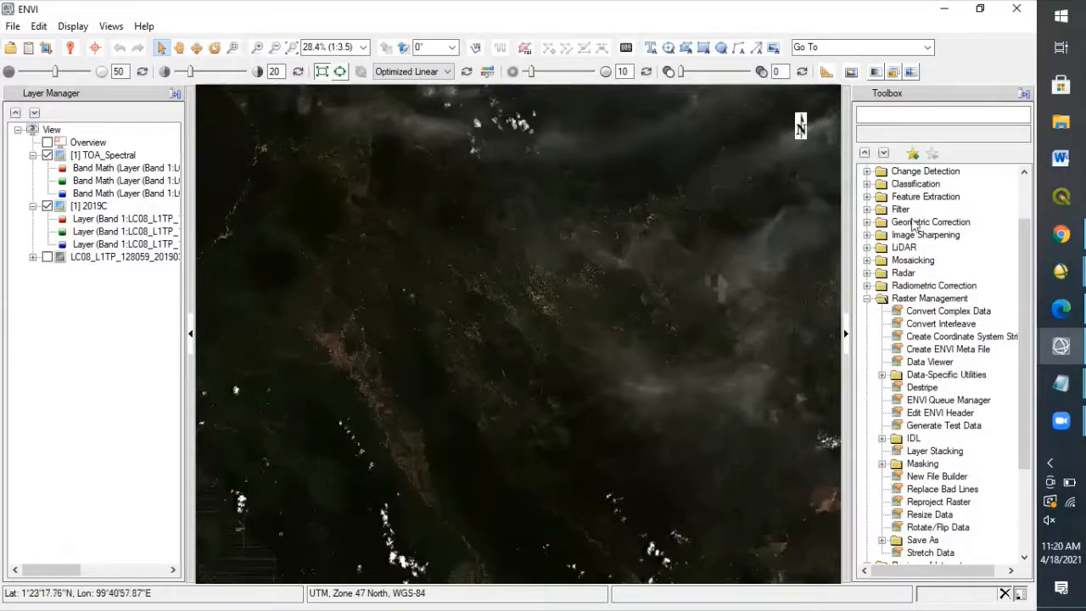
Review the sun angle diagram in 07-Preprocessing-II.pdf and the sun angle correction formulas in the untitled Notepad notes.
mouse_move(1060, 307)
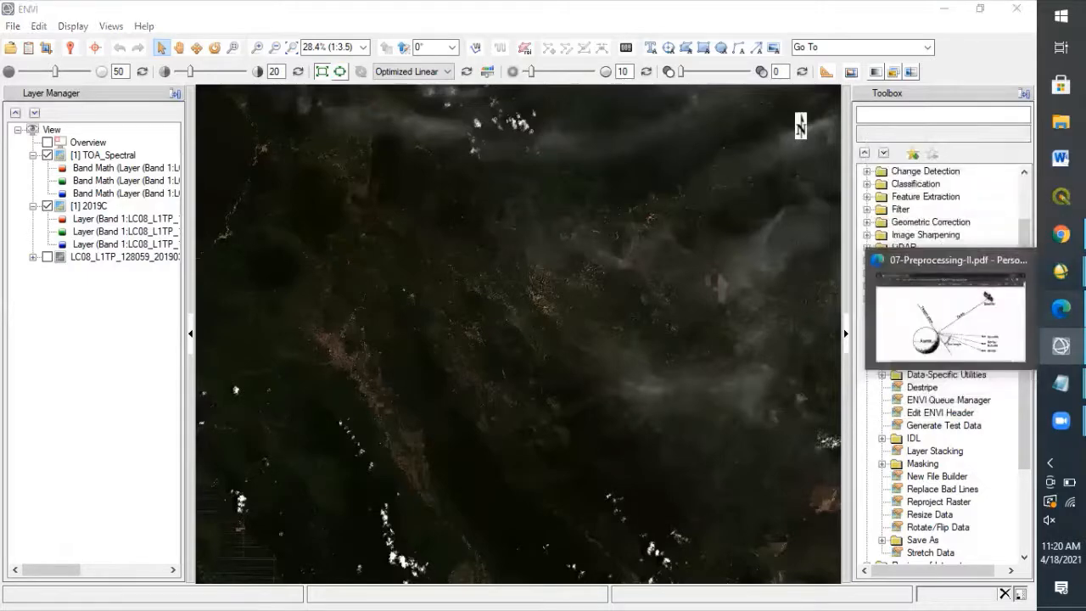
left_click(950, 318)
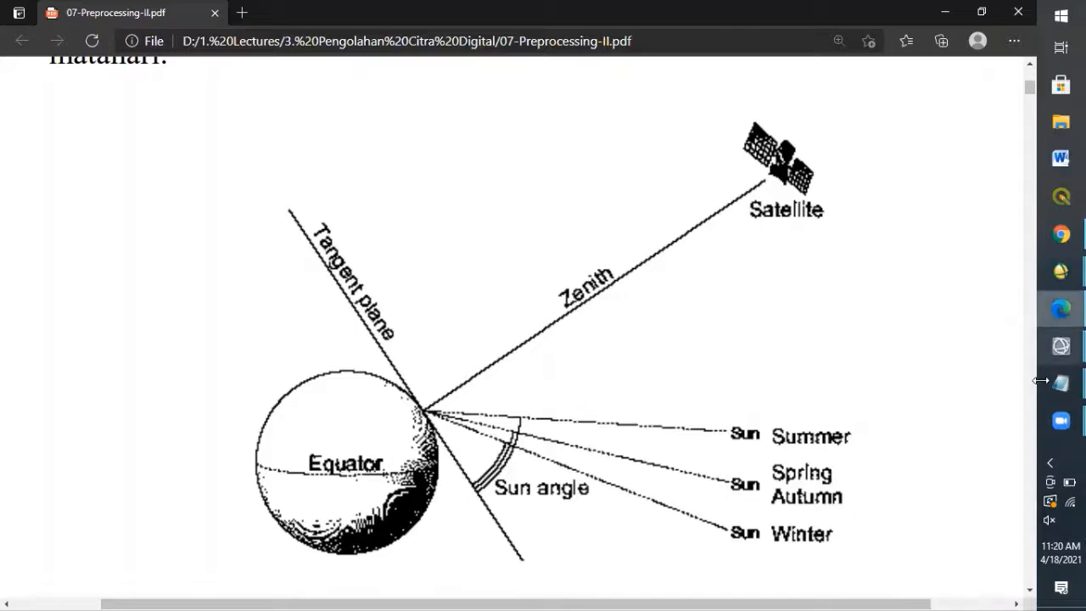
mouse_move(1061, 383)
left_click(949, 329)
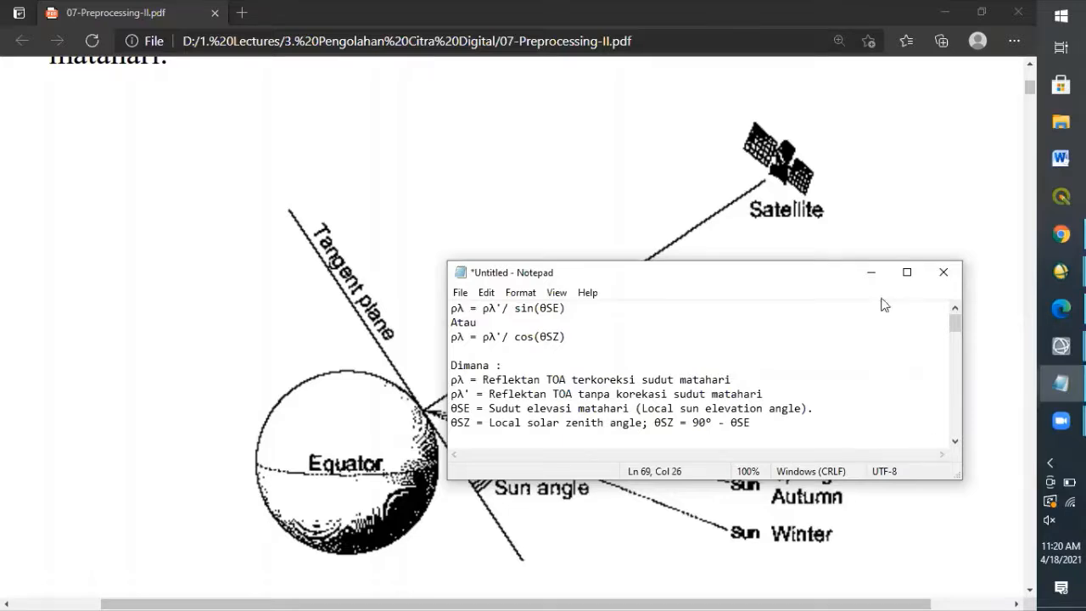
left_click(871, 272)
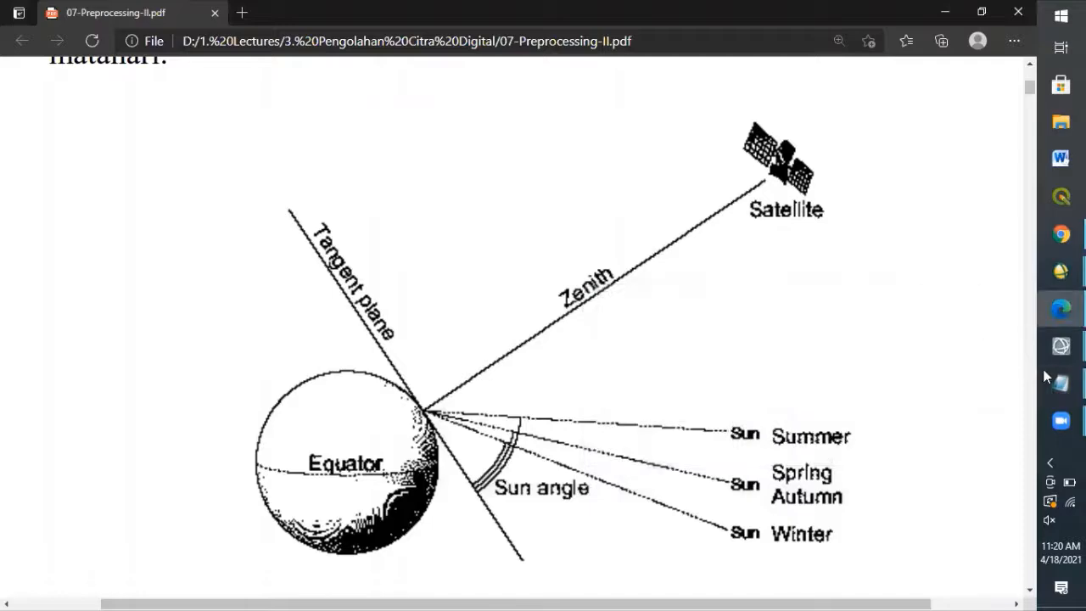
Bring up the Landsat MTL metadata at SUN_ELEVATION beside the notes and highlight the formula ρλ = ρλ'/ sin(θSE).
mouse_move(1057, 380)
left_click(968, 427)
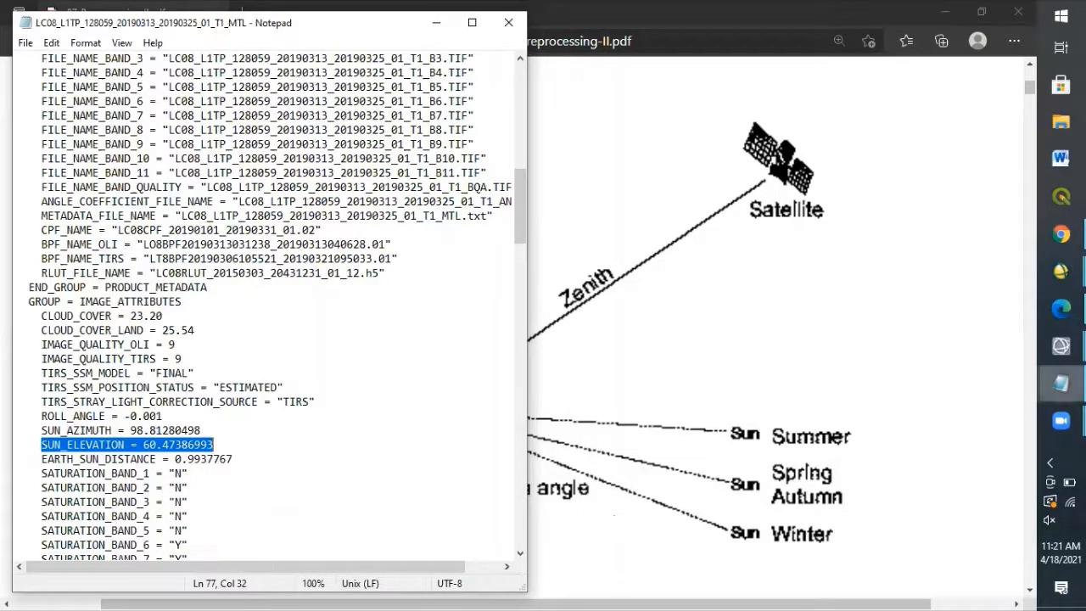
mouse_move(1061, 383)
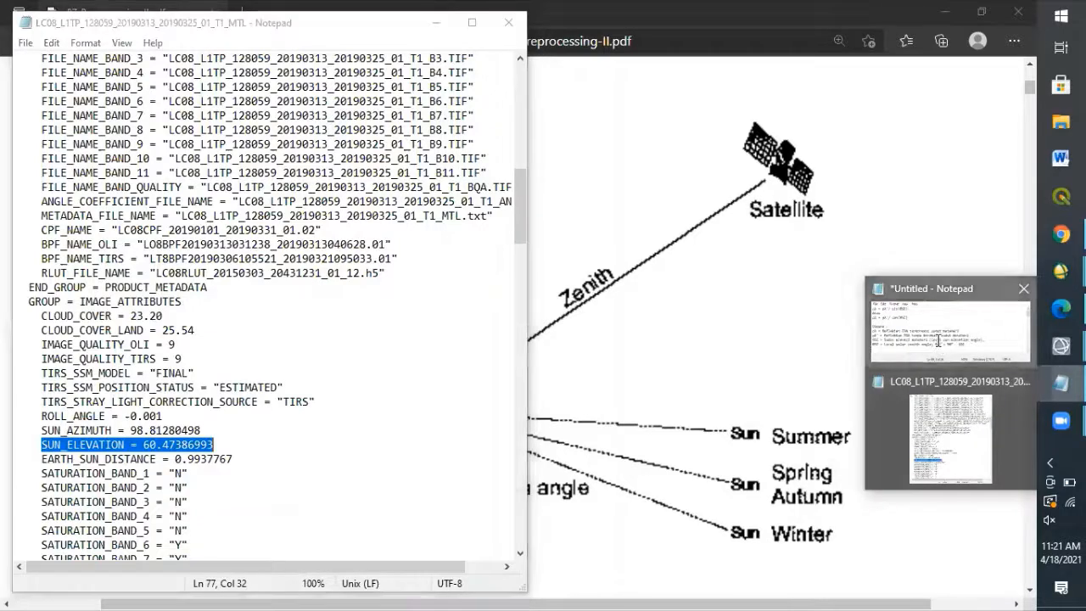
left_click(939, 340)
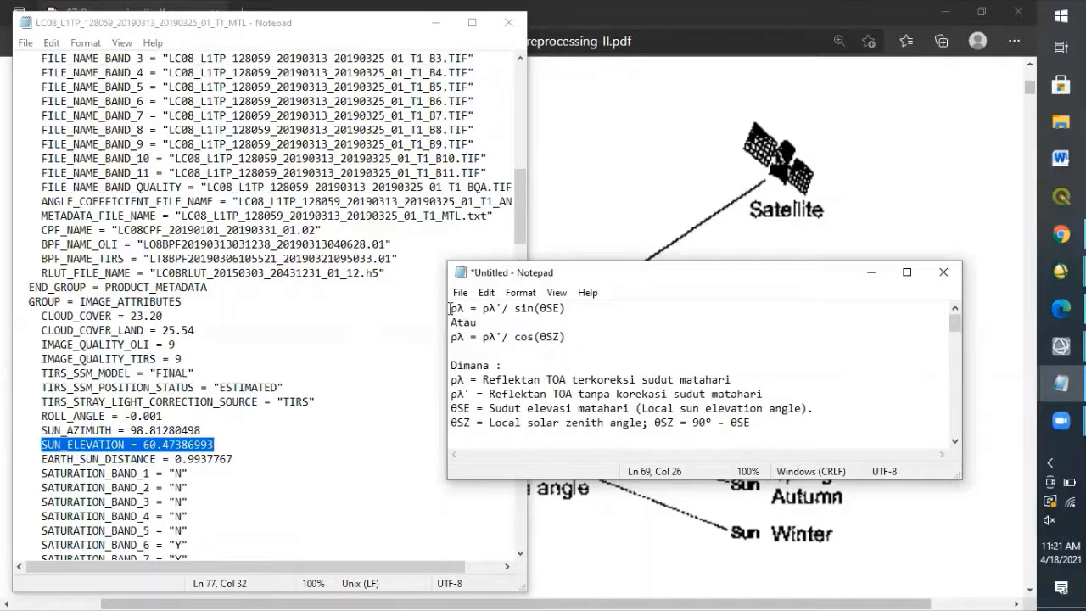
left_click_drag(450, 308, 571, 309)
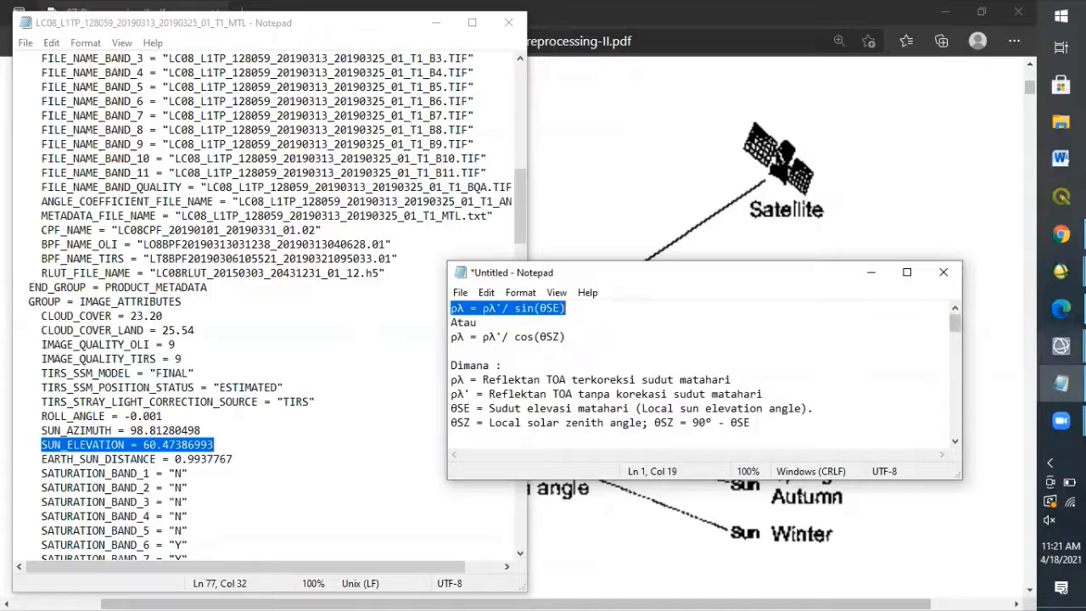
Switch to ENVI, find and open the Band Math tool, and begin the expression with B1/.
mouse_move(1060, 383)
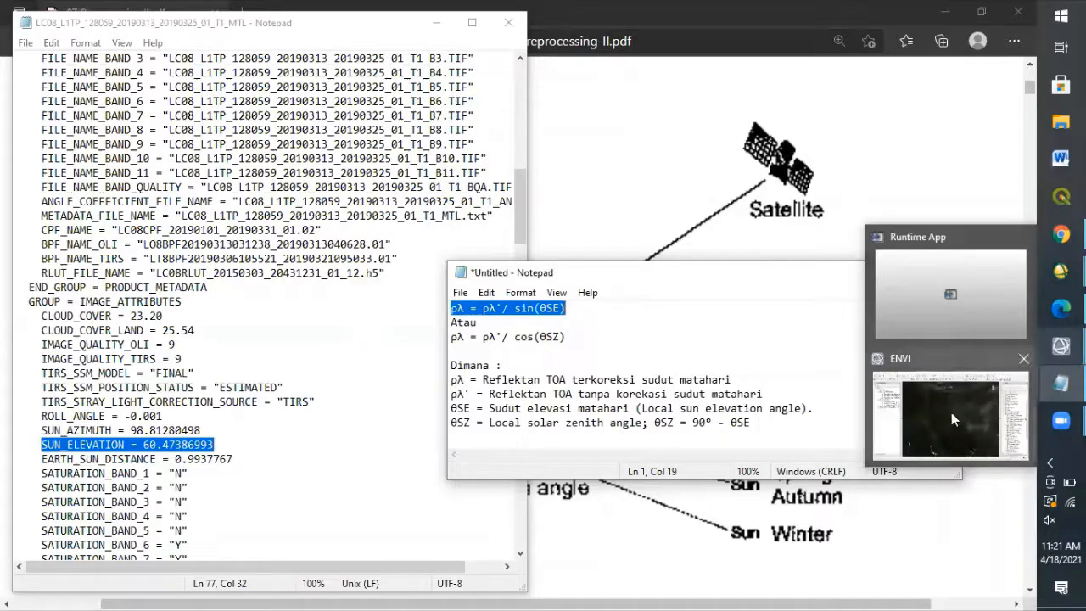
left_click(950, 412)
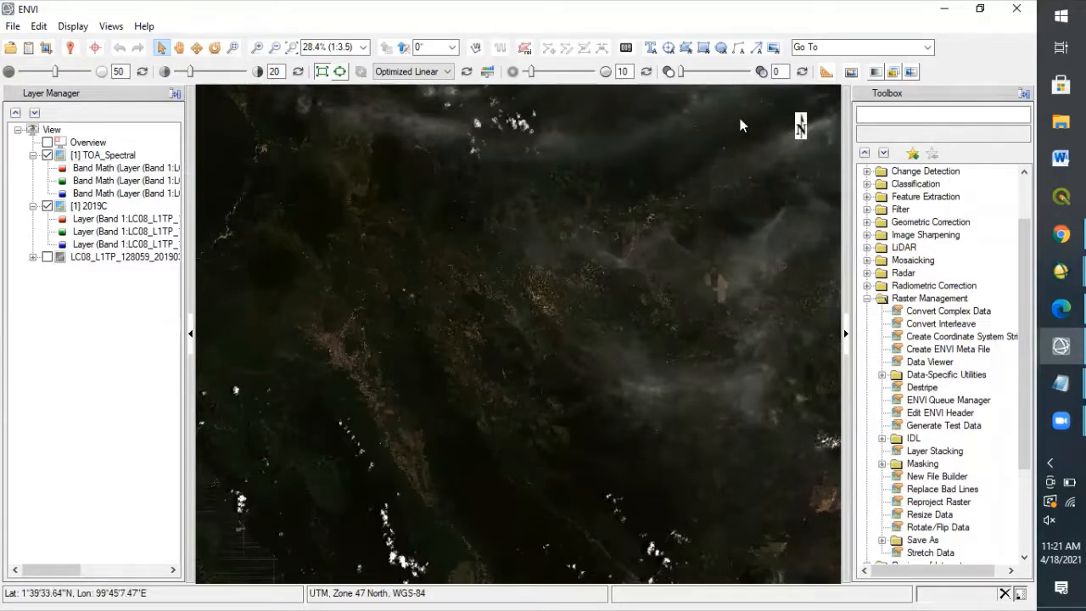
left_click(895, 121)
type("band")
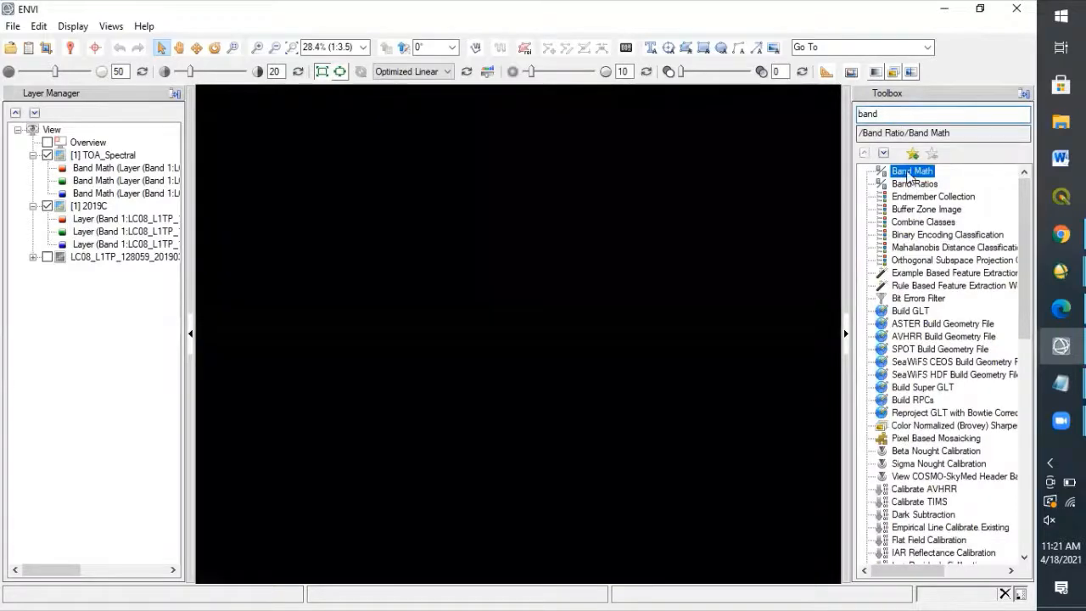
double_click(907, 173)
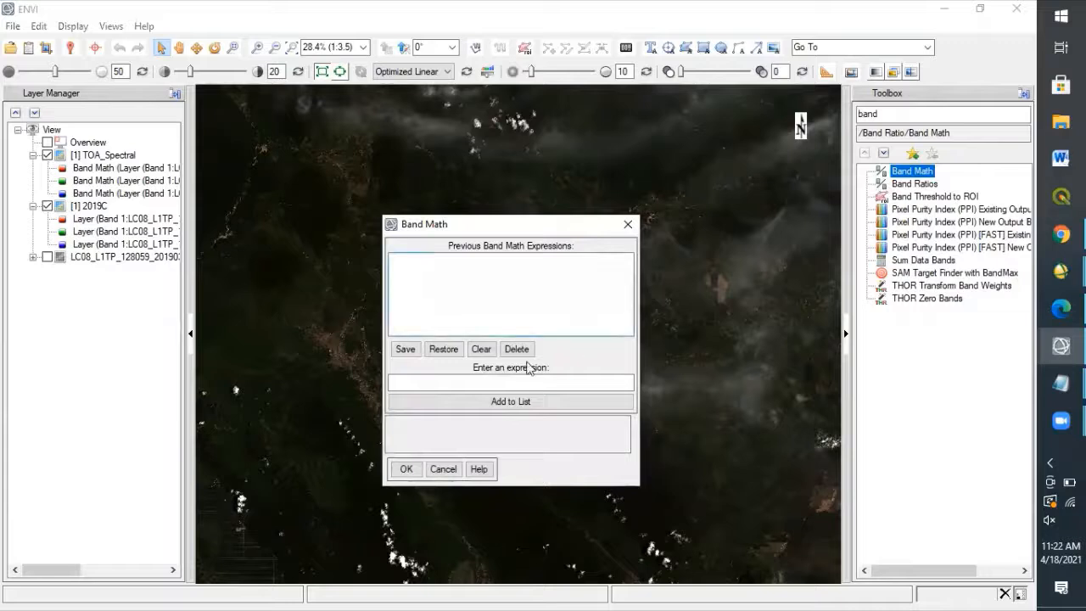
left_click(494, 381)
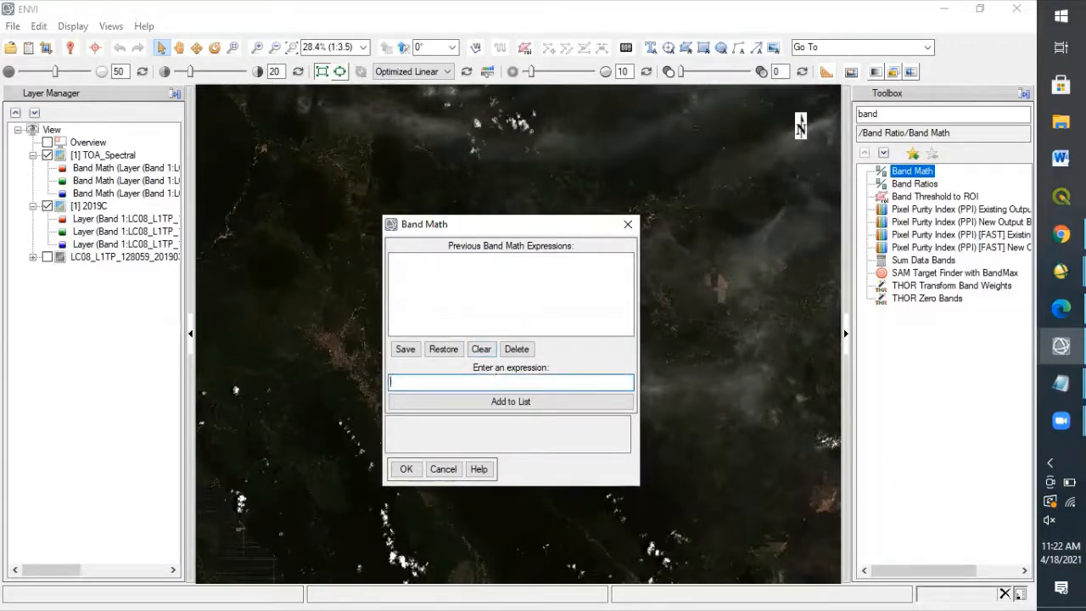
type("B1/")
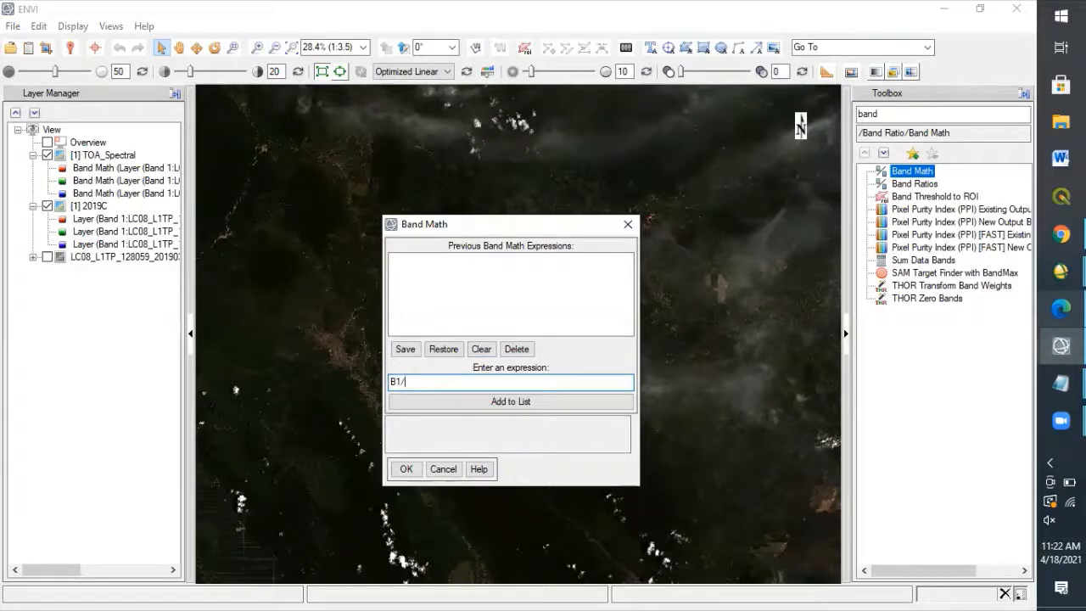
Switch to the Notepad notes and copy the sine of the sun elevation, 0.8701310328377.
mouse_move(1059, 381)
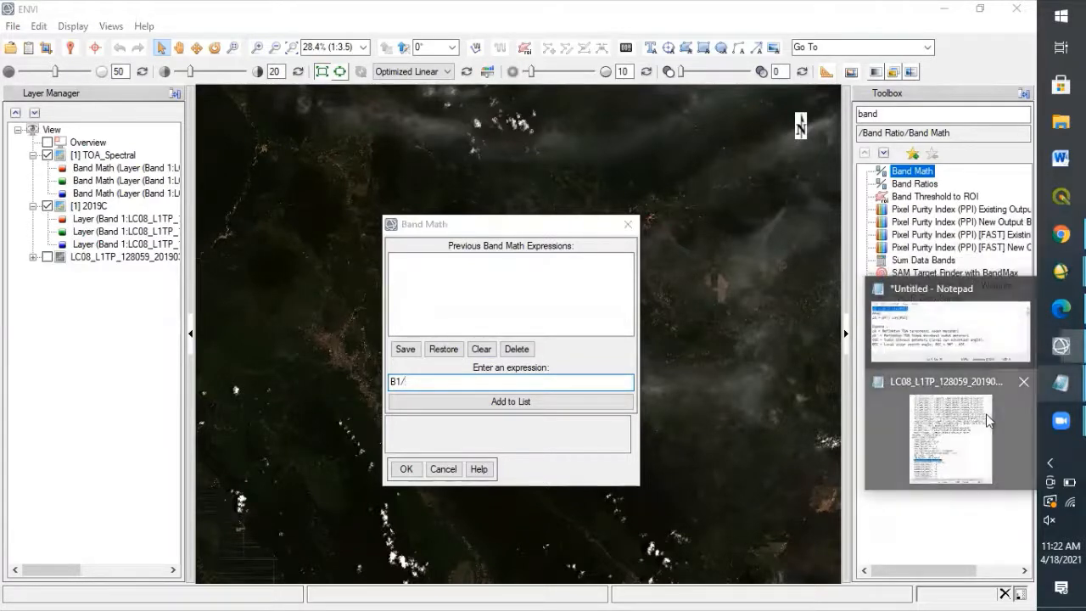
left_click(942, 415)
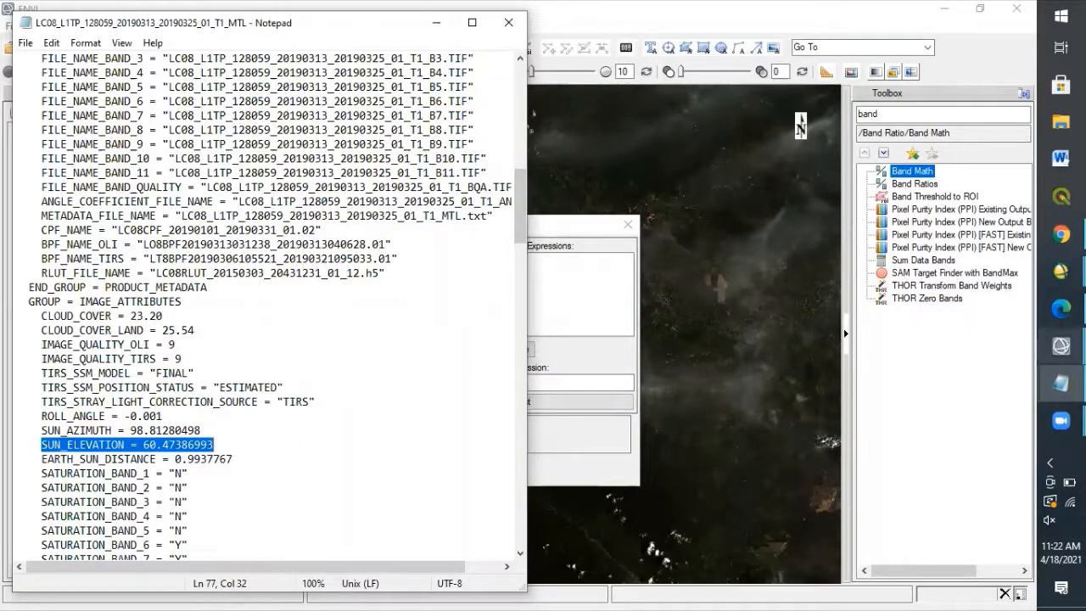
mouse_move(1060, 345)
left_click(939, 329)
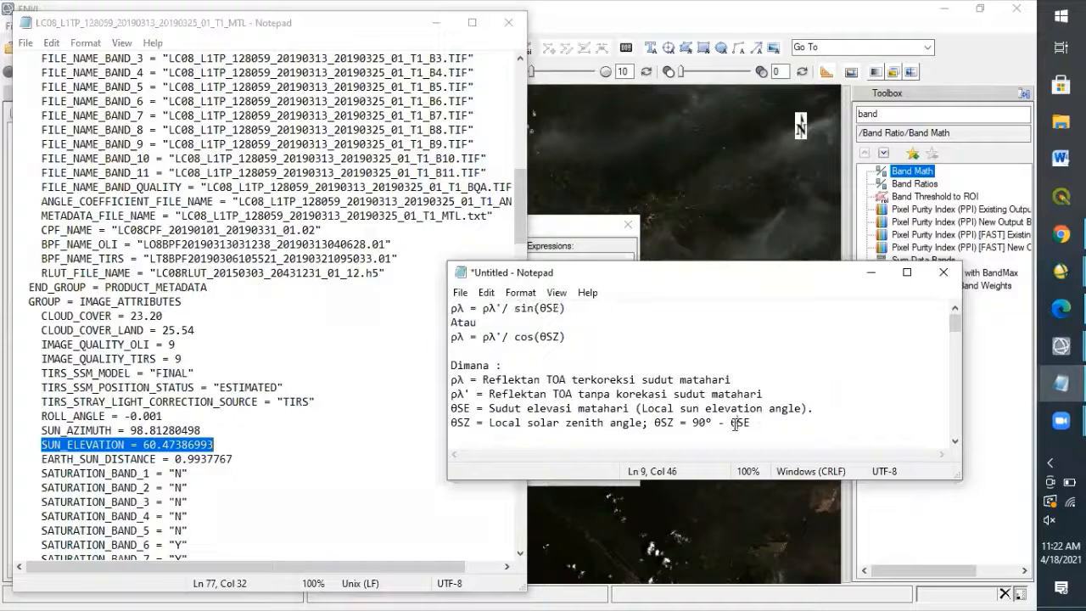
key("Down")
key("Down")
key("Down")
key("Down")
key("Down")
key("Down")
key("Down")
key("Down")
key("Down")
key("Down")
key("Down")
key("Down")
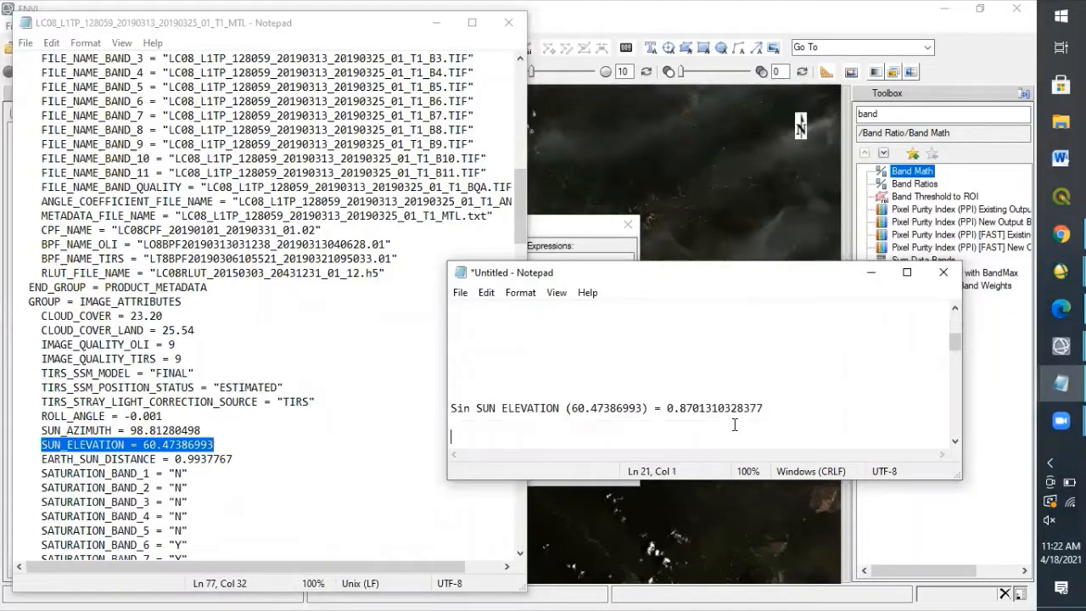
key("Down")
left_click_drag(669, 393, 765, 393)
key("ctrl+c")
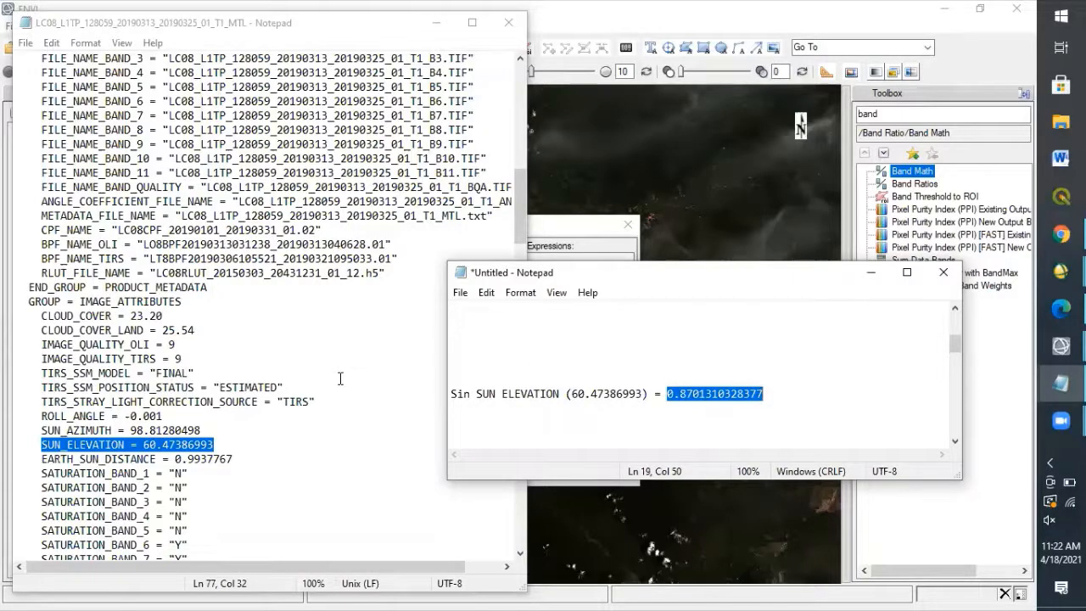
Return to ENVI, complete the Band Math expression as B1/0.8701310328377 and add it to the expression list.
left_click(429, 28)
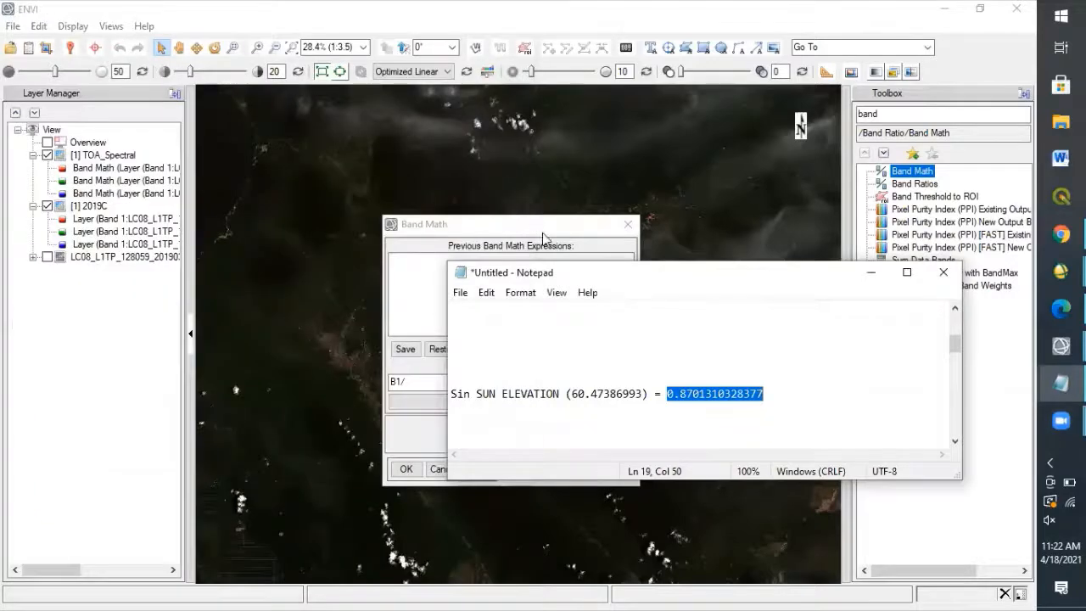
left_click(547, 239)
left_click(469, 382)
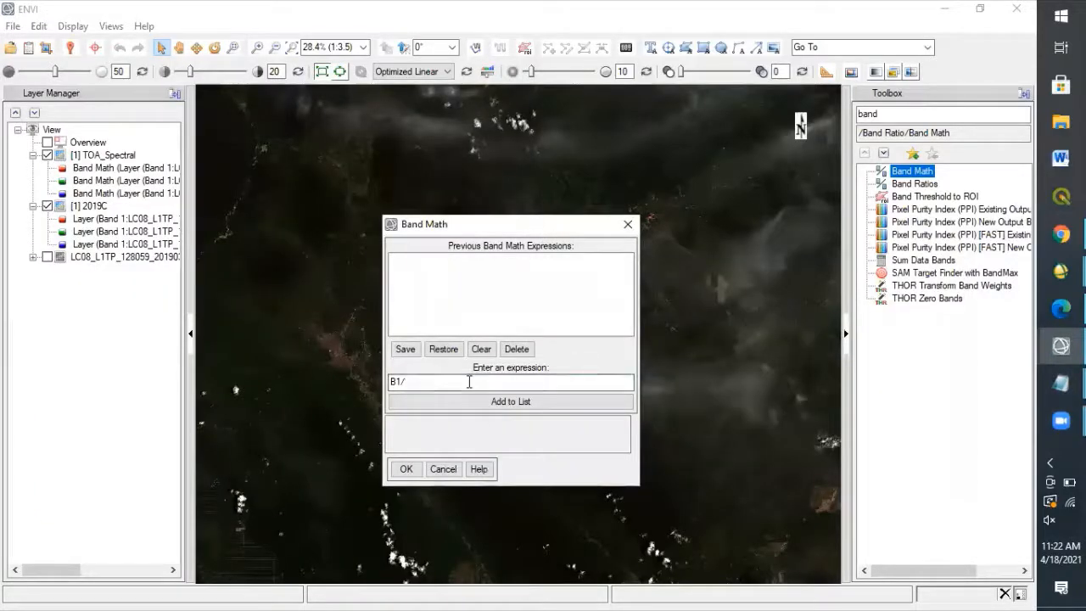
key("ctrl+v")
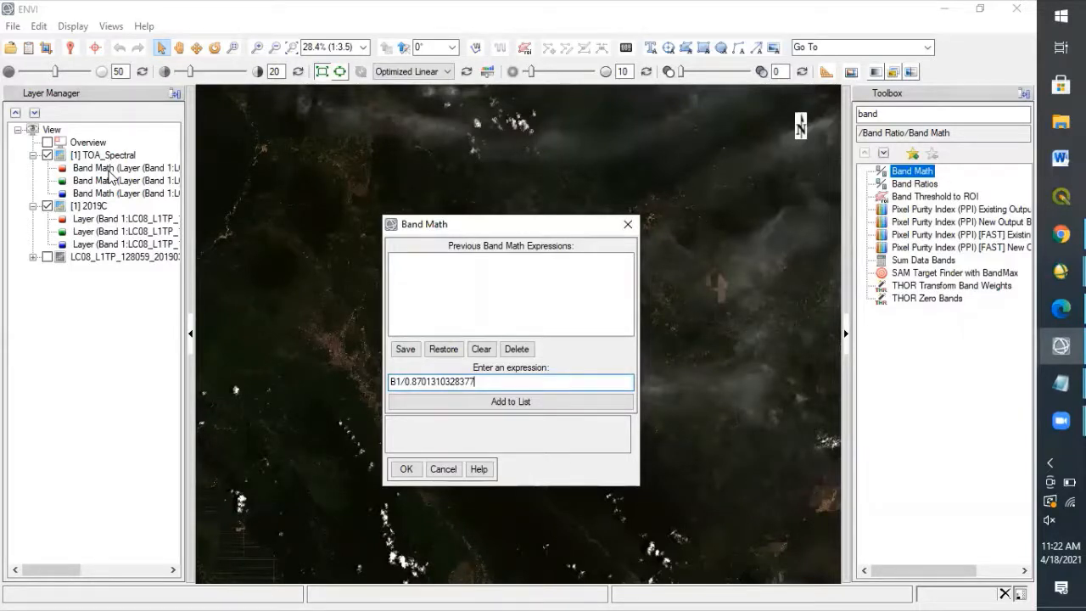
left_click(425, 402)
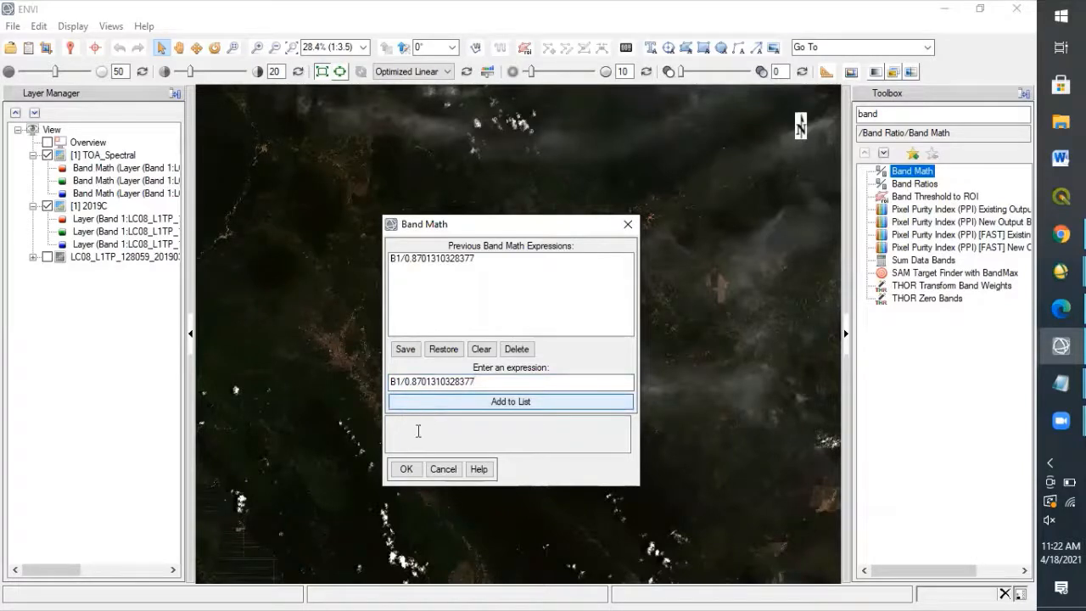
Accept the expression and map variable B1 to the whole TOA_Spectral input file.
left_click(406, 470)
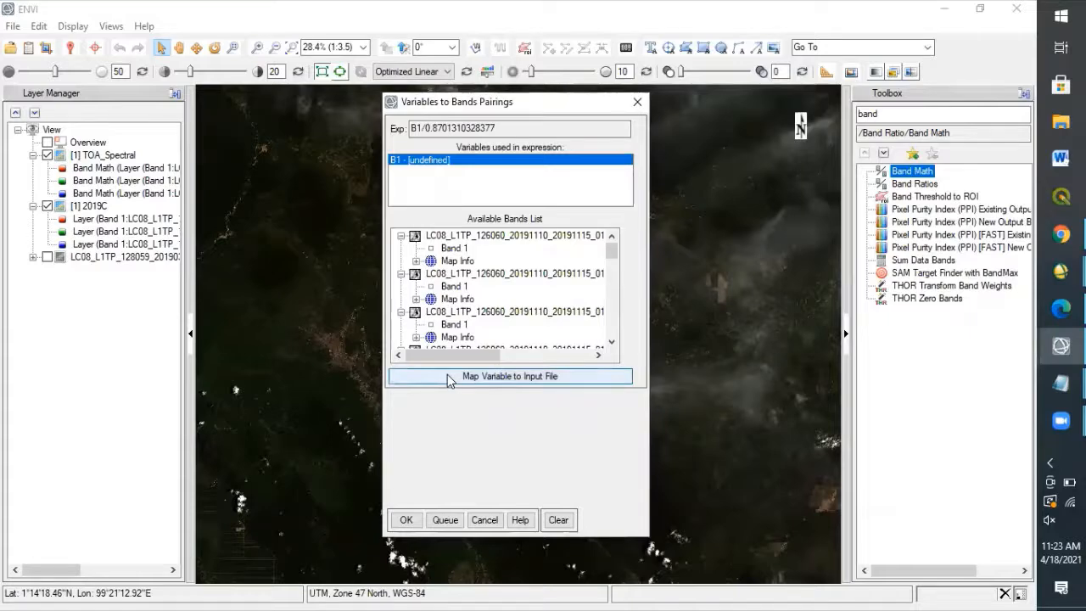
left_click(448, 374)
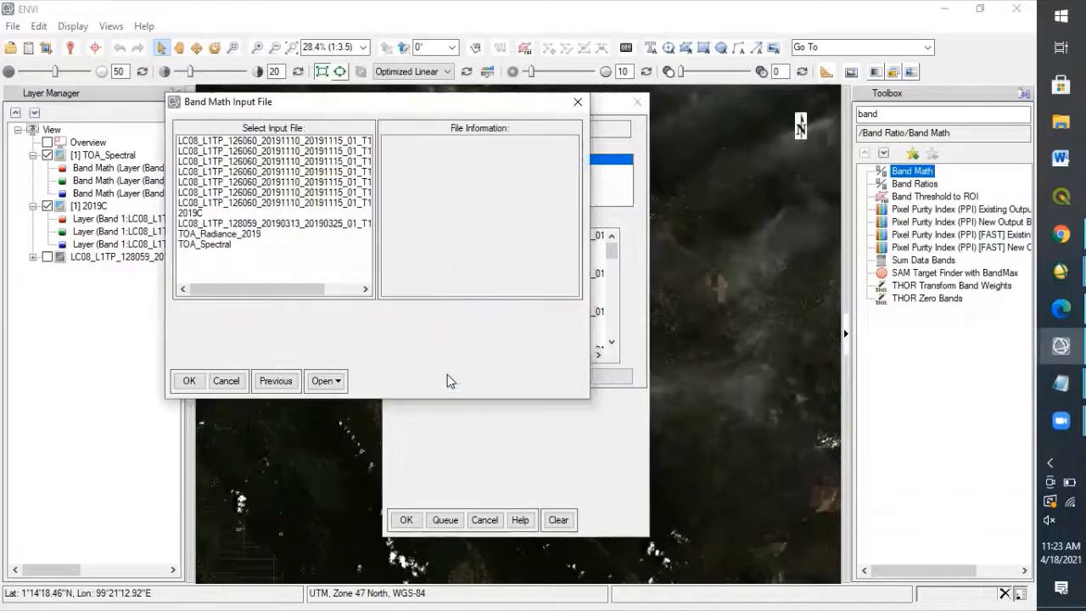
double_click(205, 245)
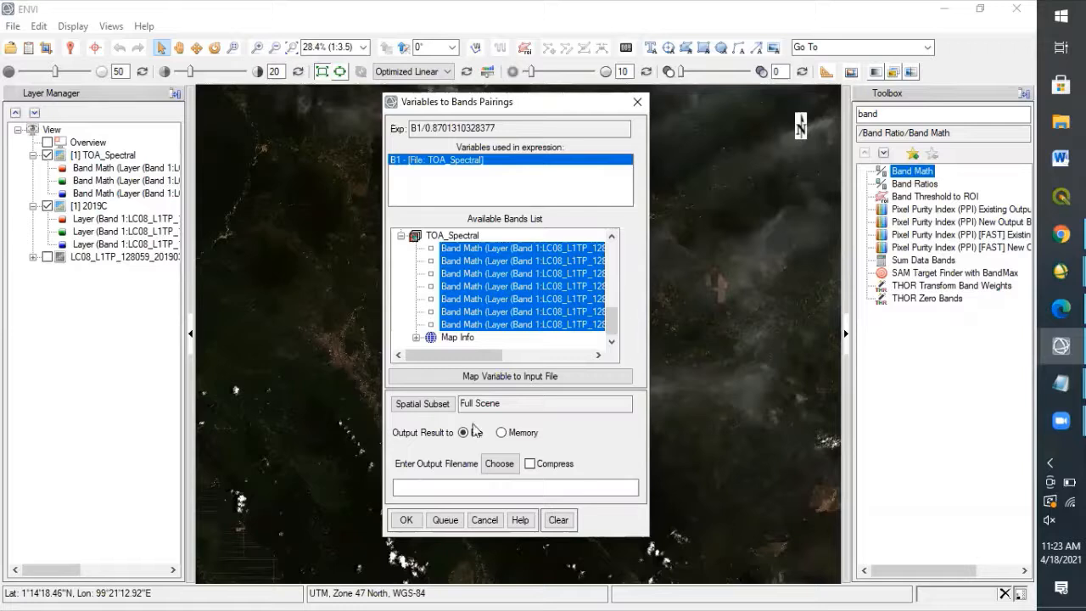
Choose the output location by creating a folder named Preprocessing 2 inside Landsat 8 and opening it.
left_click(498, 467)
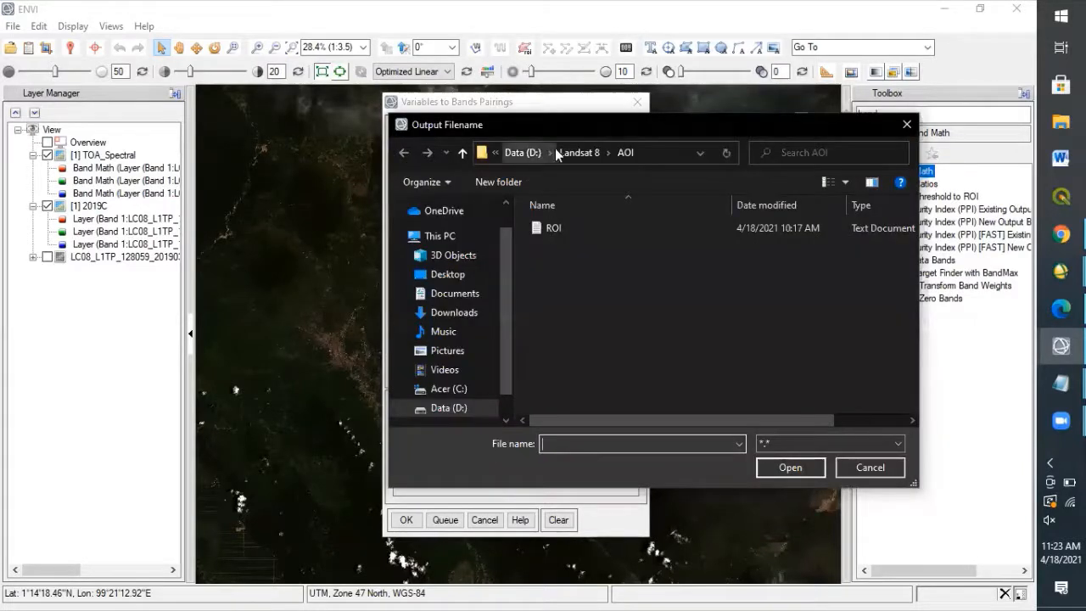
left_click(563, 153)
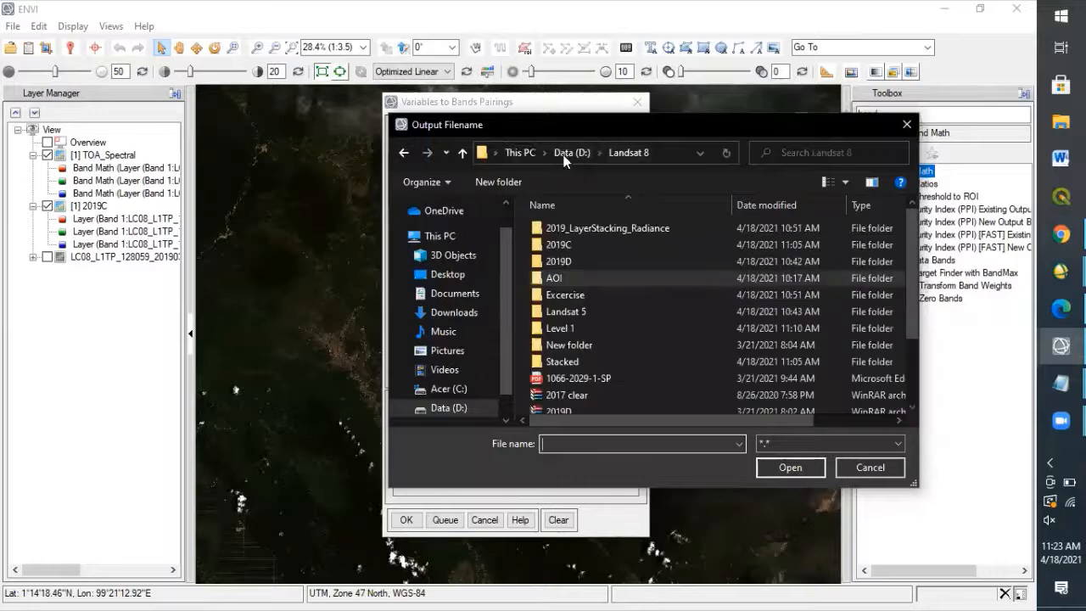
left_click(491, 179)
type("Pe")
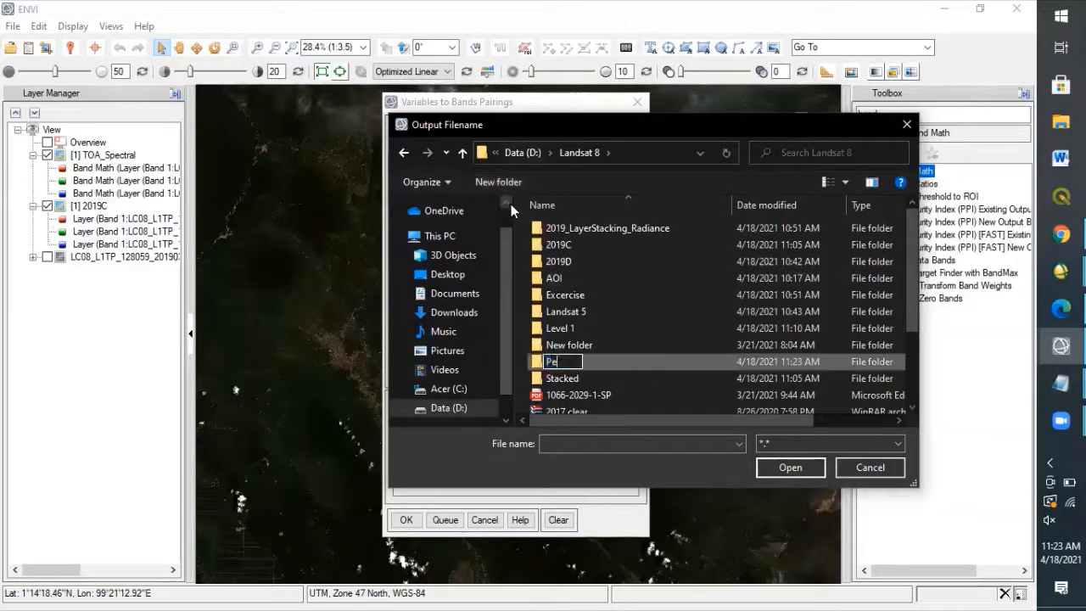
type("rp")
key("BackSpace")
key("BackSpace")
key("BackSpace")
type("reprocessing 2")
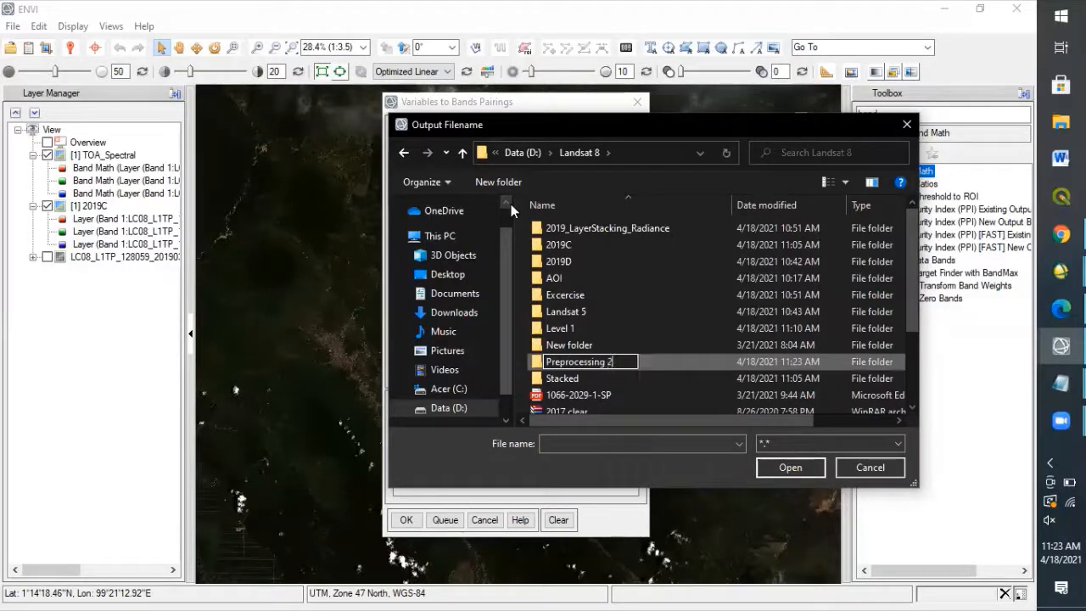
key("Return")
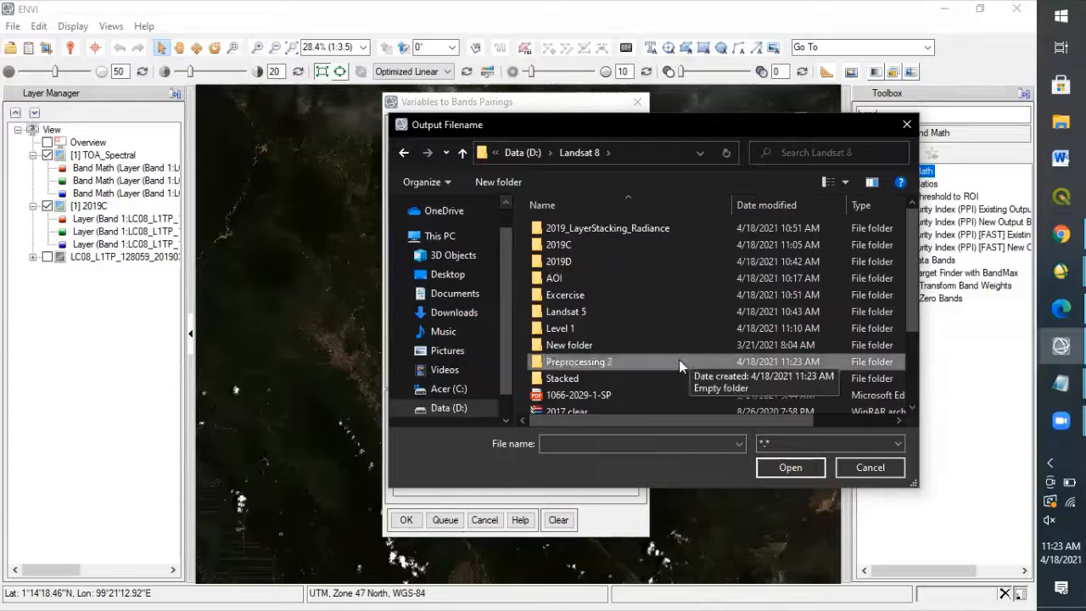
double_click(678, 360)
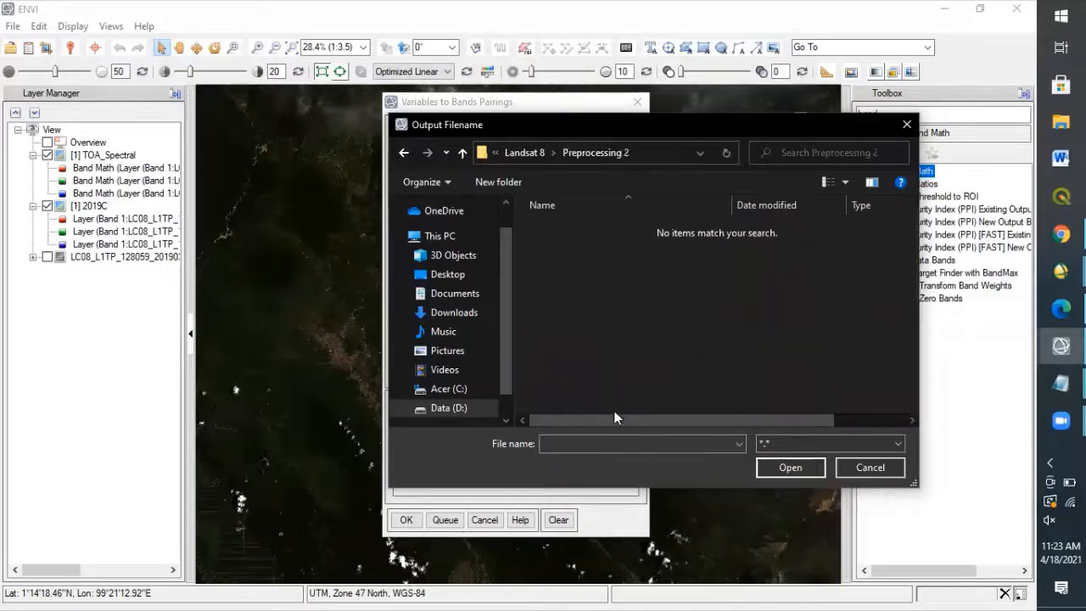
Name the output file TOA_Sun_Angle_Correction and confirm it as the Band Math output.
left_click(564, 443)
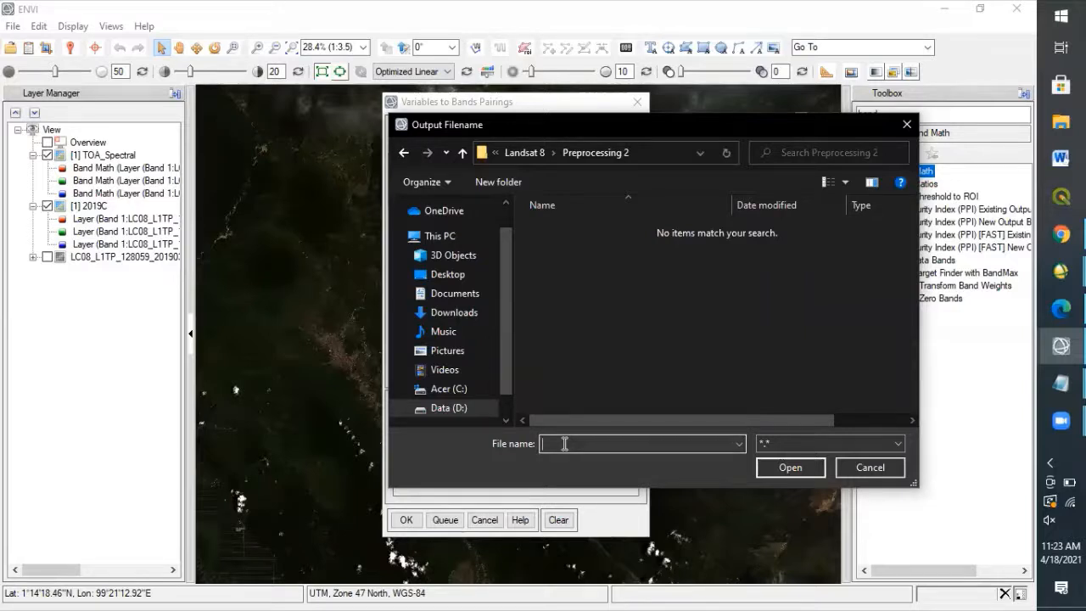
type("TOA_Sun_Angle_COrrec")
key("BackSpace")
key("BackSpace")
key("BackSpace")
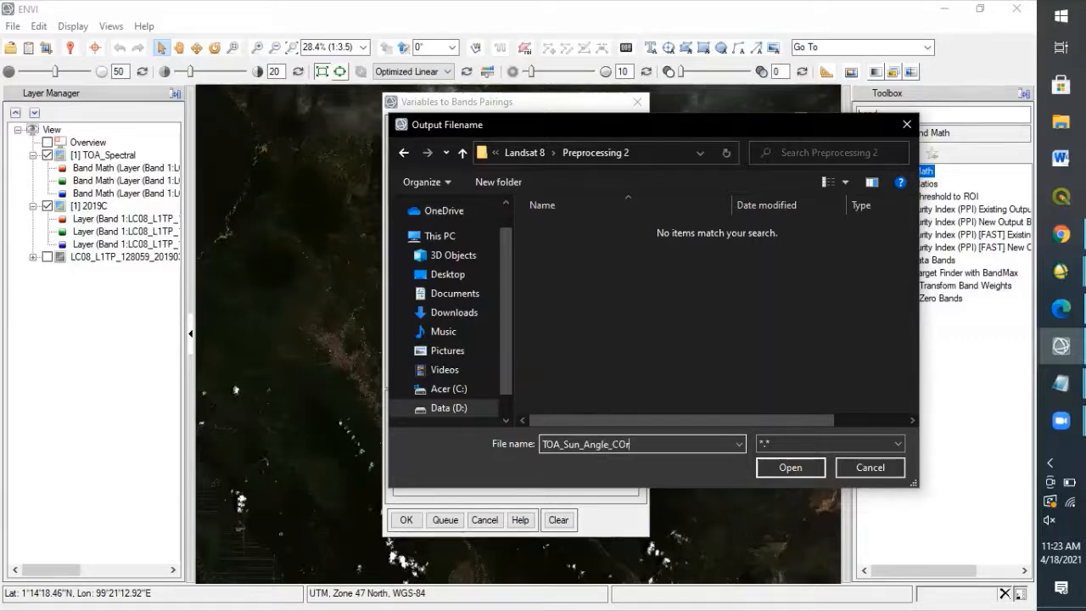
key("BackSpace")
key("BackSpace")
type("orrection")
left_click(802, 472)
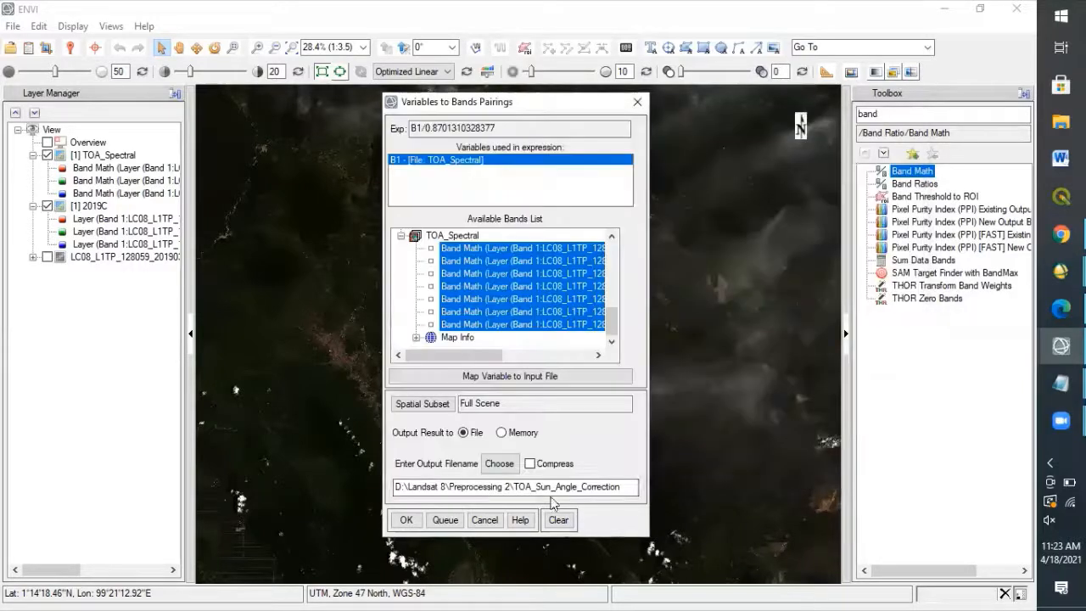
Run the Band Math calculation for TOA_Sun_Angle_Correction and hide the 2019C layer.
left_click(411, 520)
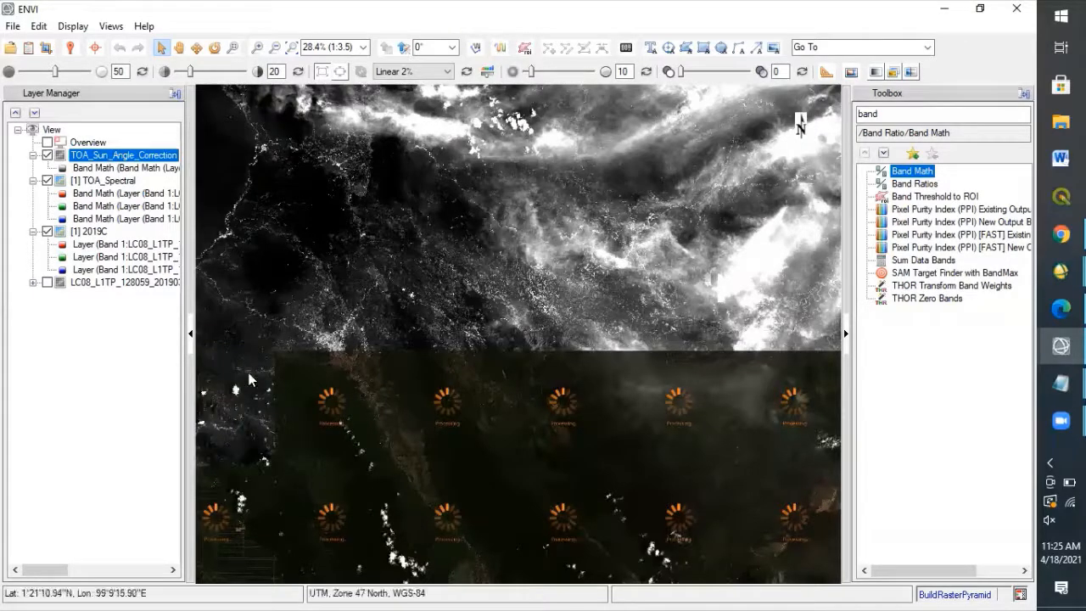
left_click(48, 231)
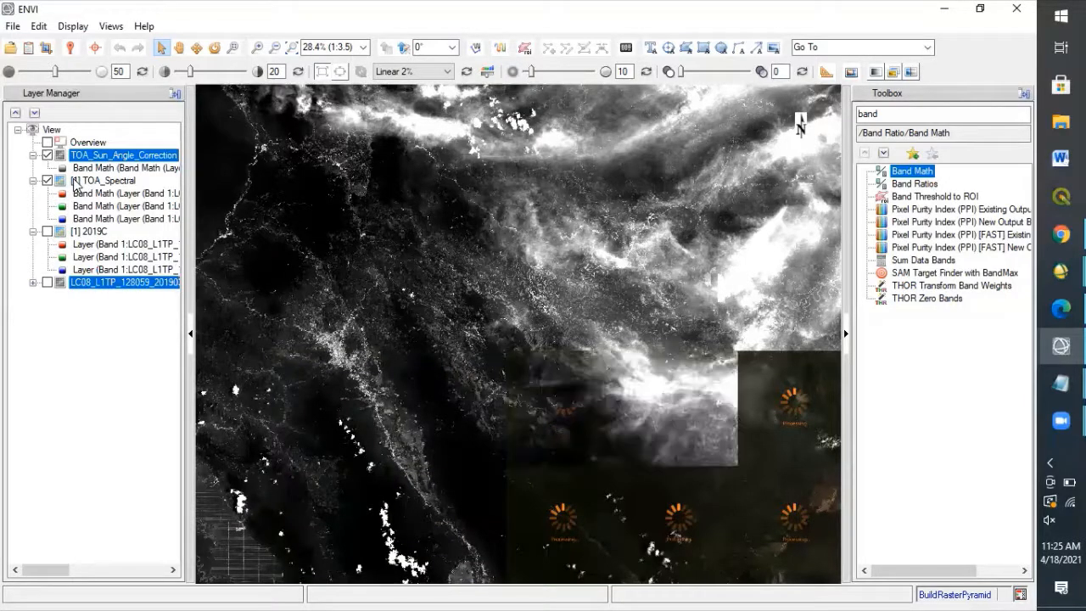
Open the Data Manager and collapse the 2019C, TOA_Radiance_2019 and TOA_Spectral entries to reach the TOA_Sun_Angle_Correction bands.
left_click(30, 50)
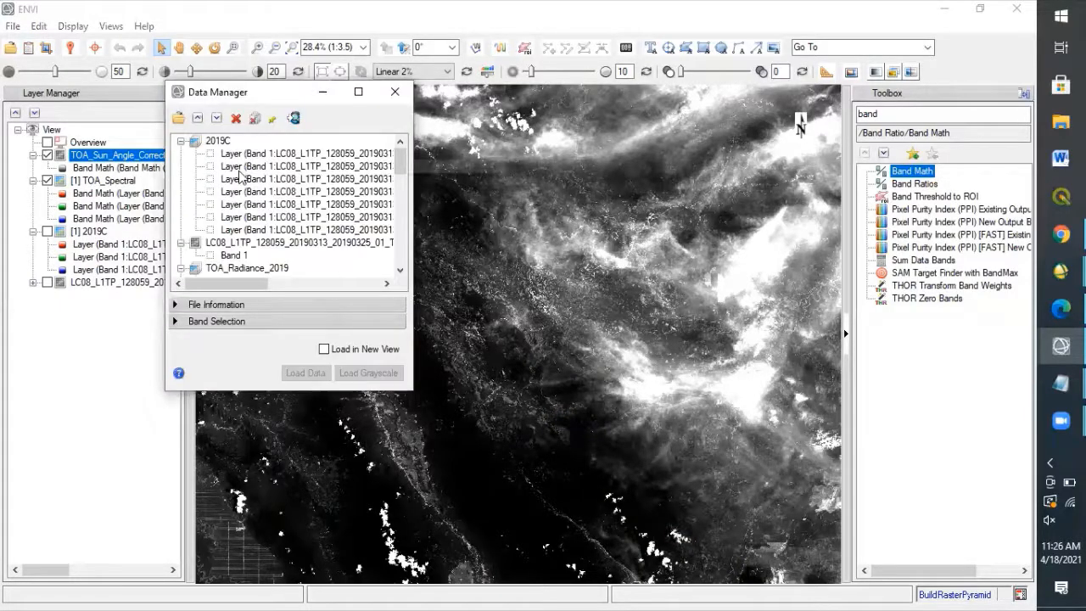
left_click(181, 142)
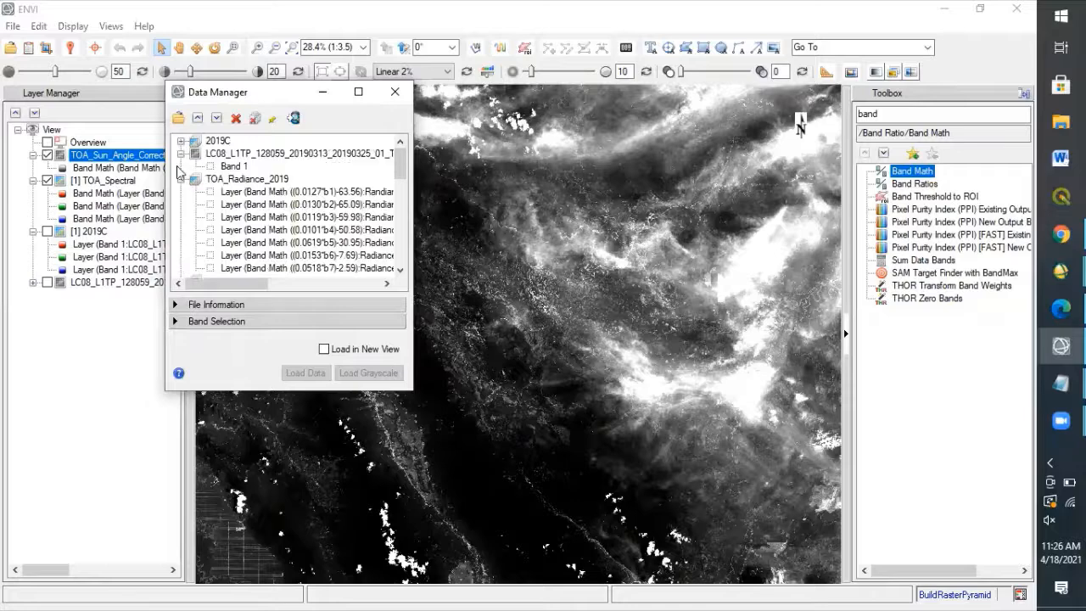
left_click(181, 179)
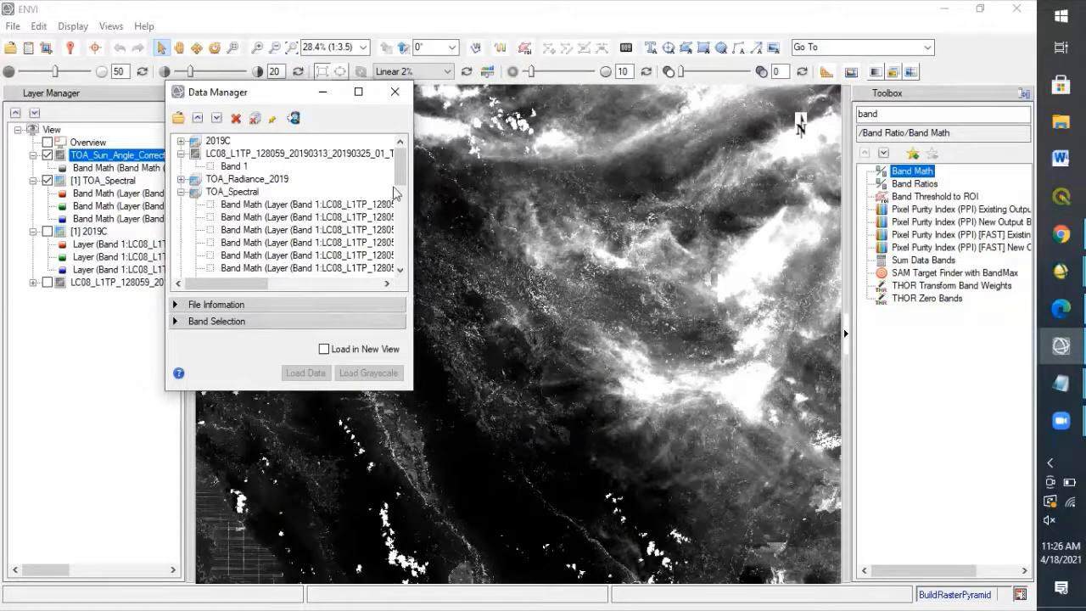
left_click(180, 191)
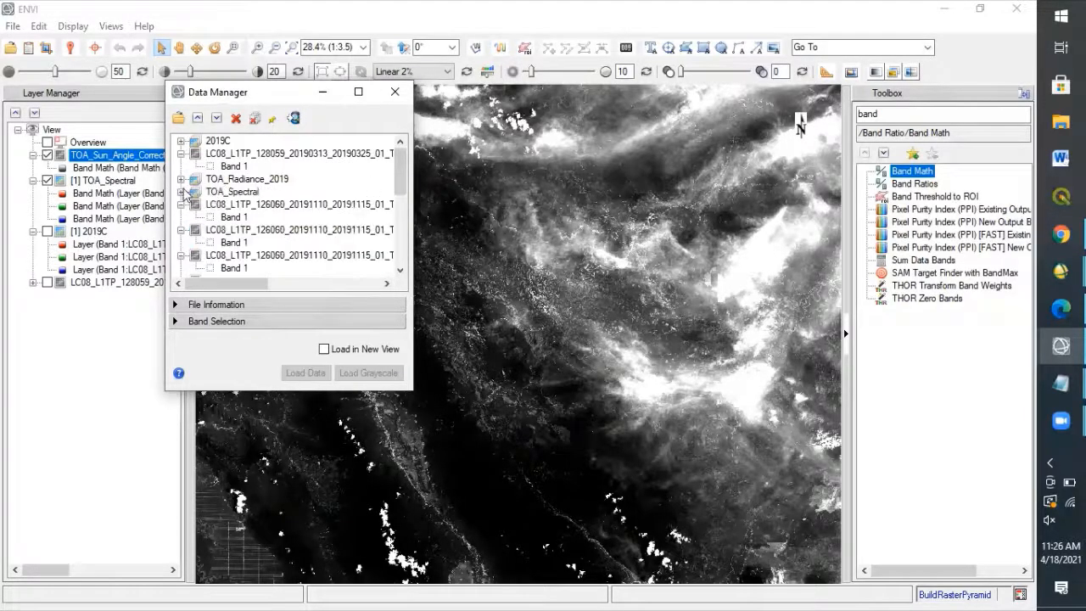
left_click(181, 204)
left_click_drag(401, 185, 400, 255)
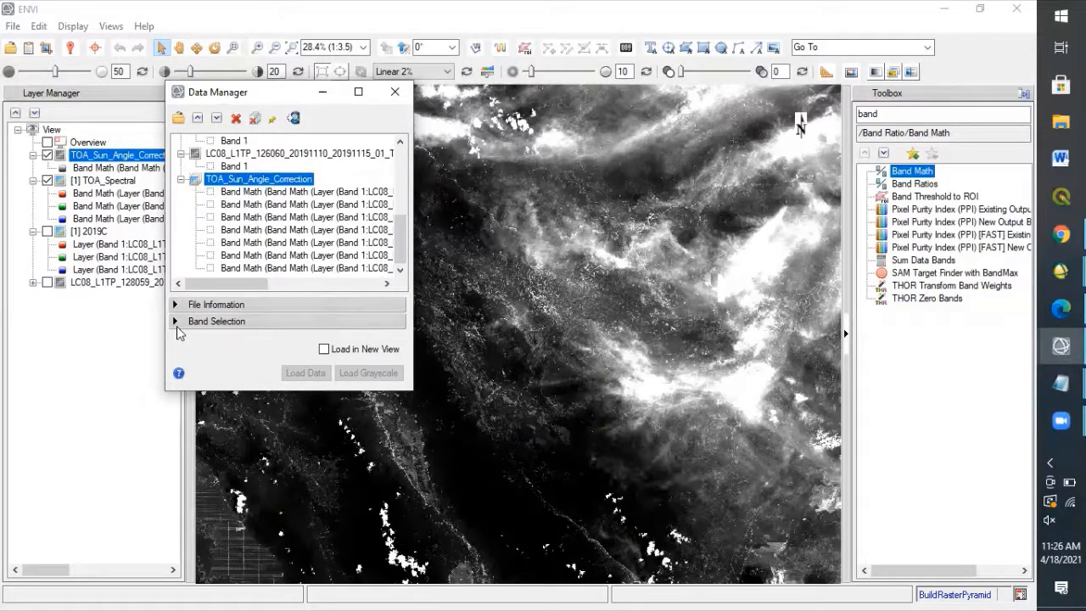
Load TOA_Sun_Angle_Correction as an RGB composite using its B4, B3 and B2 bands, and close the Data Manager.
left_click(175, 321)
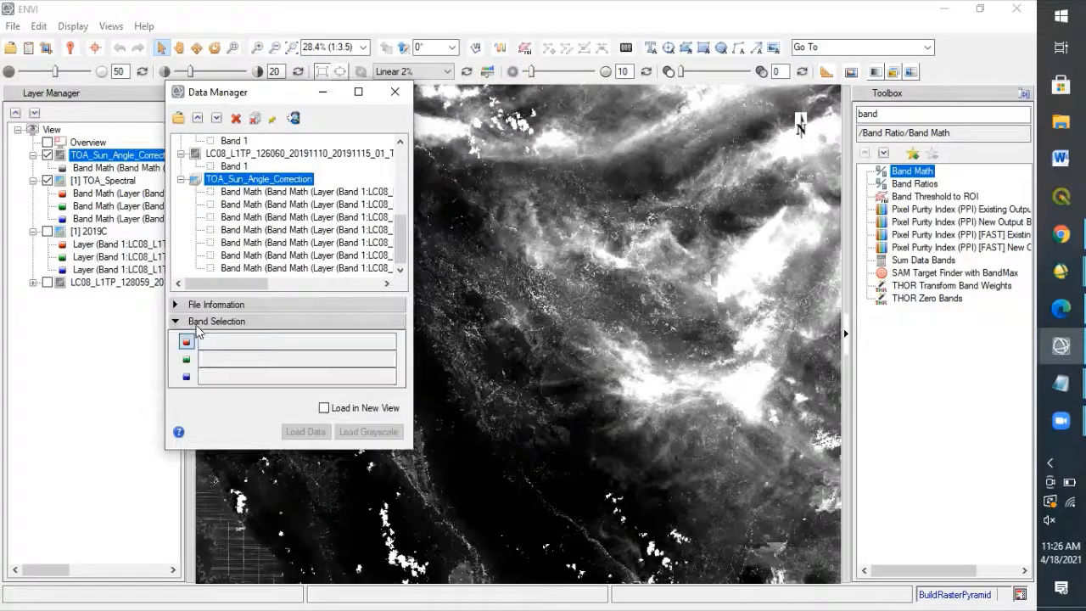
left_click(323, 230)
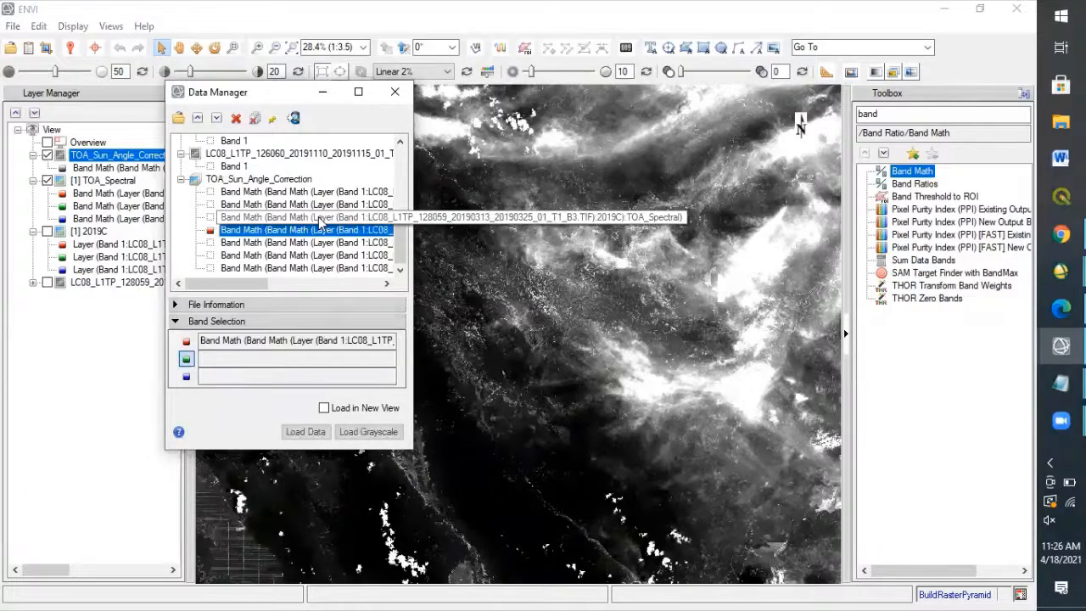
left_click(321, 218)
left_click(314, 205)
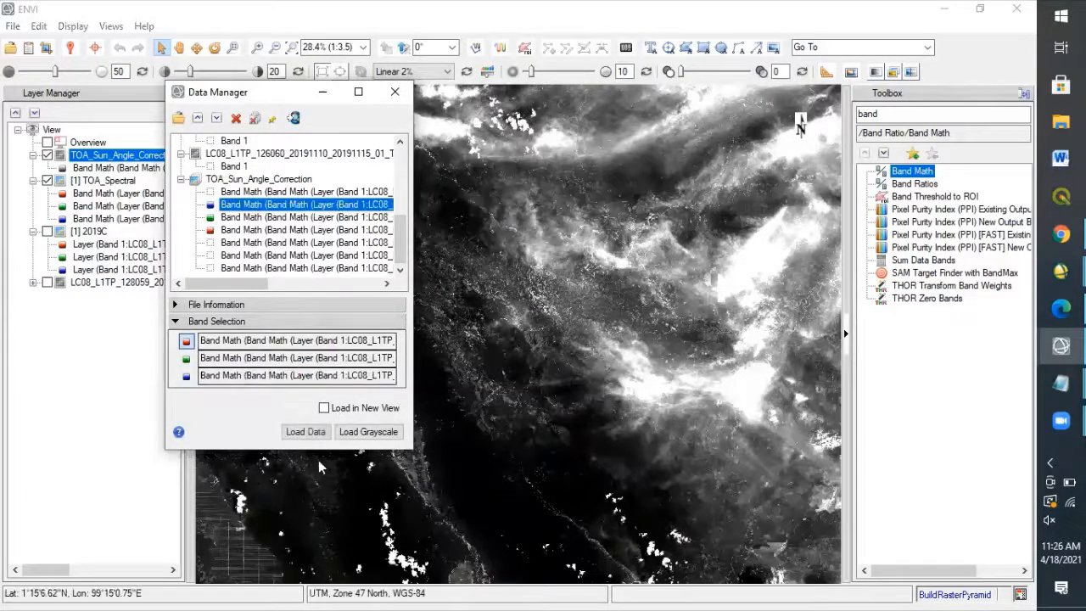
left_click(292, 433)
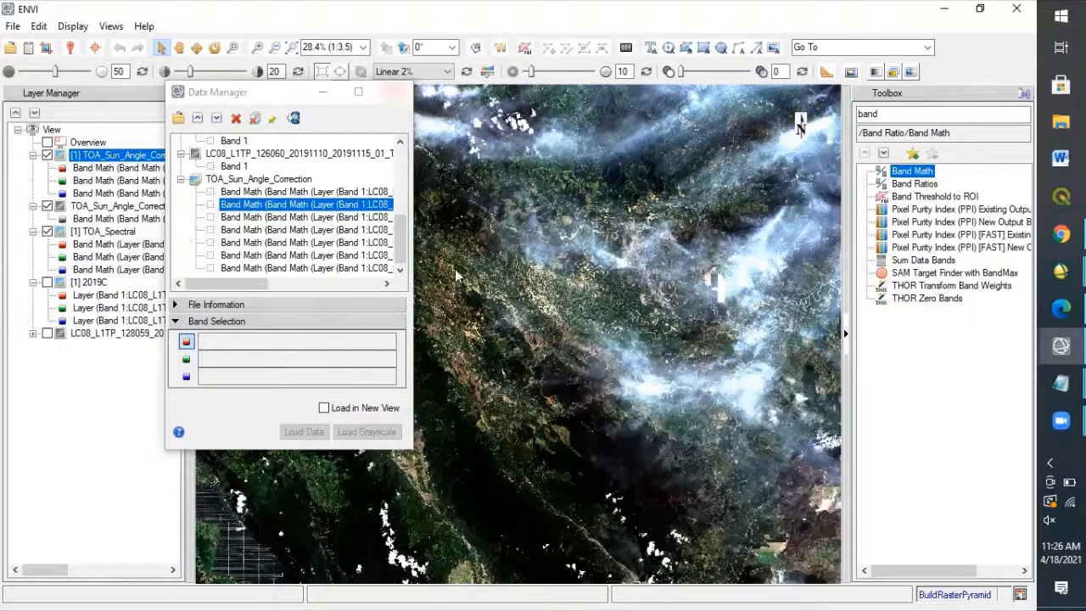
double_click(379, 92)
left_click(1016, 9)
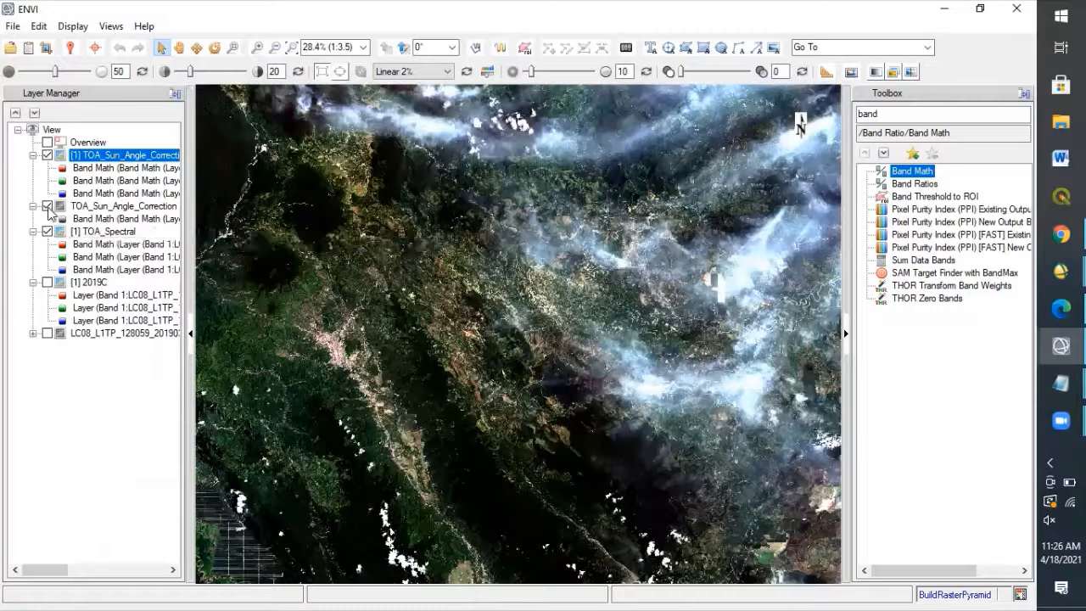
Hide the grayscale TOA_Sun_Angle_Correction layer and compare the color composite with TOA_Spectral using View Swipe.
left_click(48, 206)
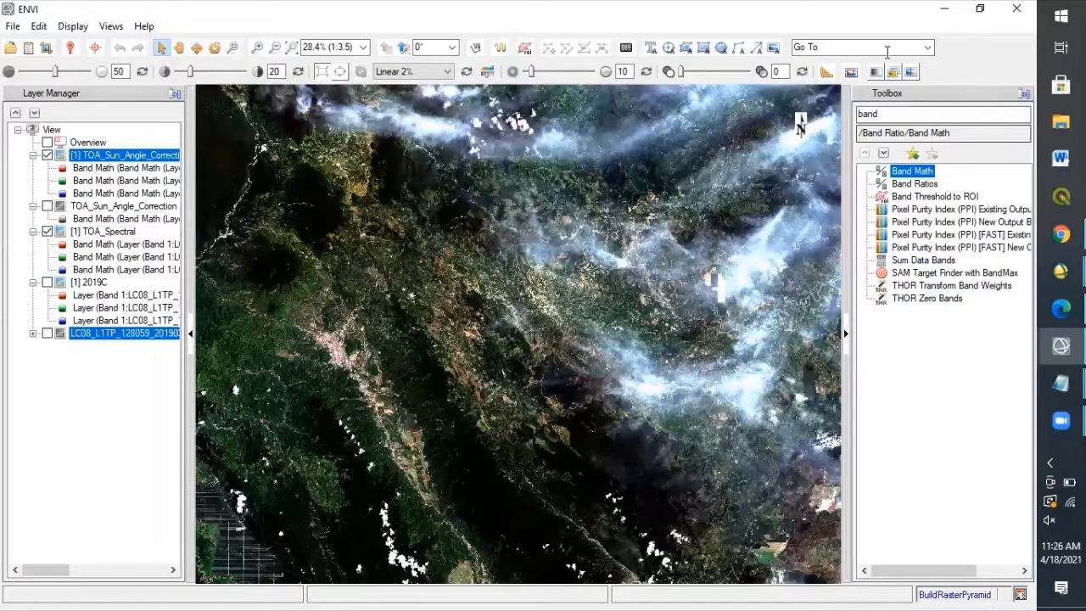
left_click(914, 74)
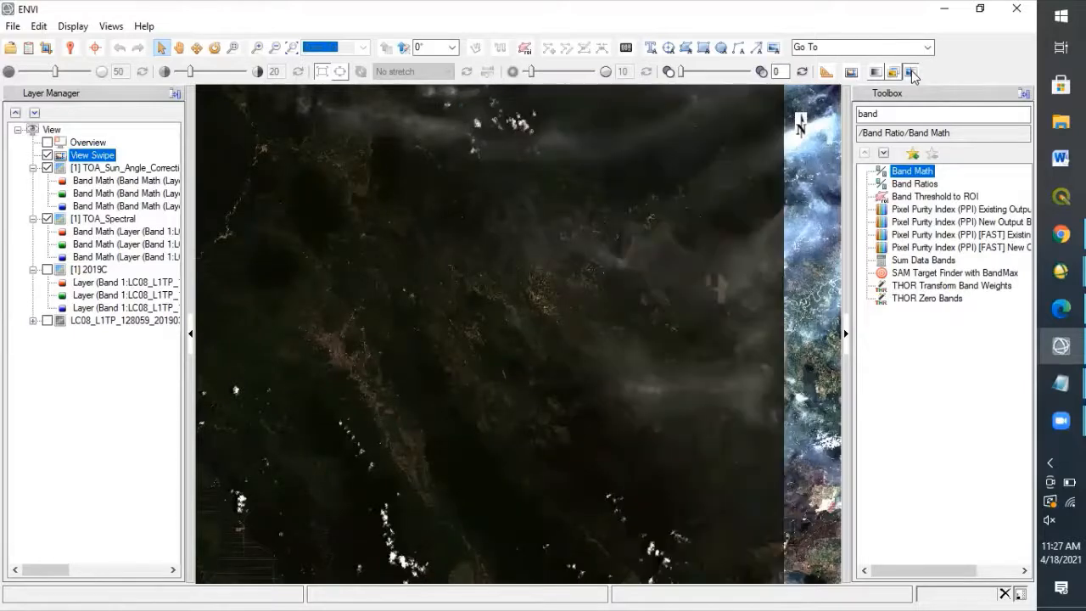
left_click(912, 73)
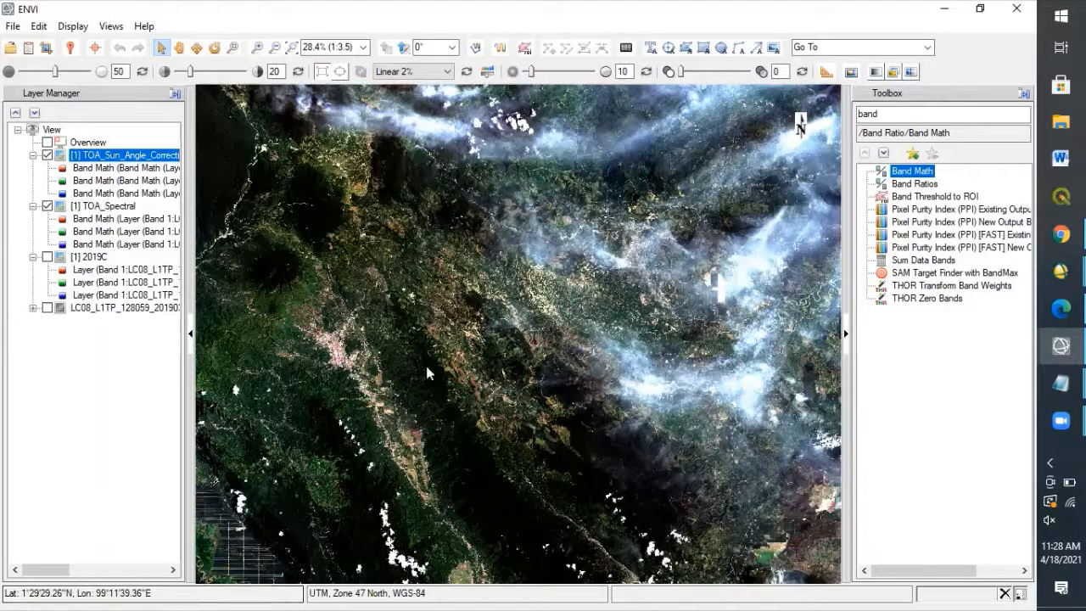
Close the Landsat metadata text file and paste the dark pixel correction formula, DN terkoreksi = DN – bias (nilai minimum), into the untitled Notepad note.
mouse_move(1060, 382)
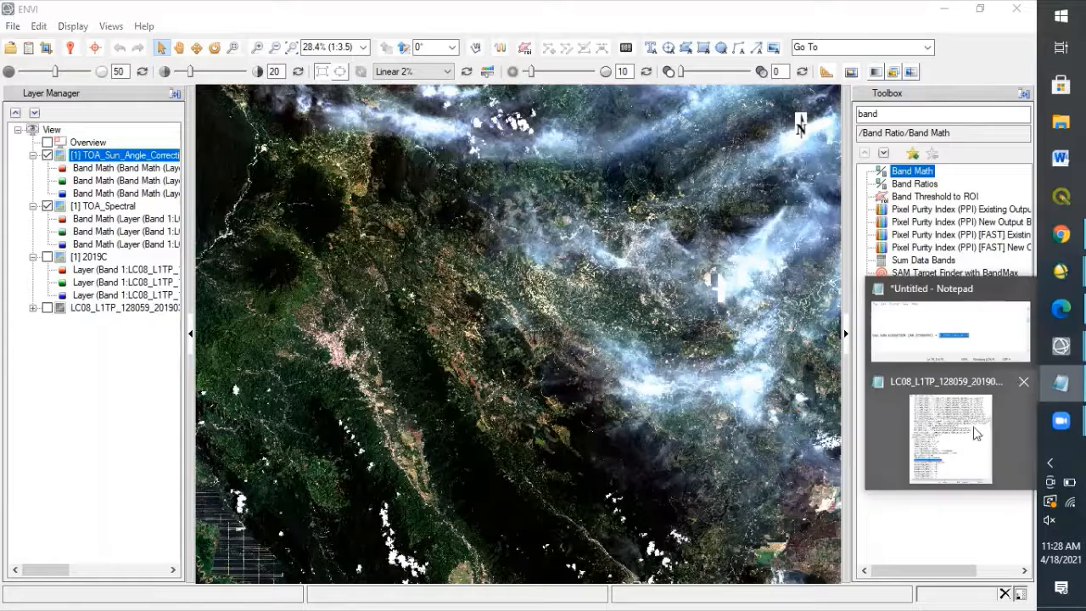
left_click(1022, 385)
left_click(950, 343)
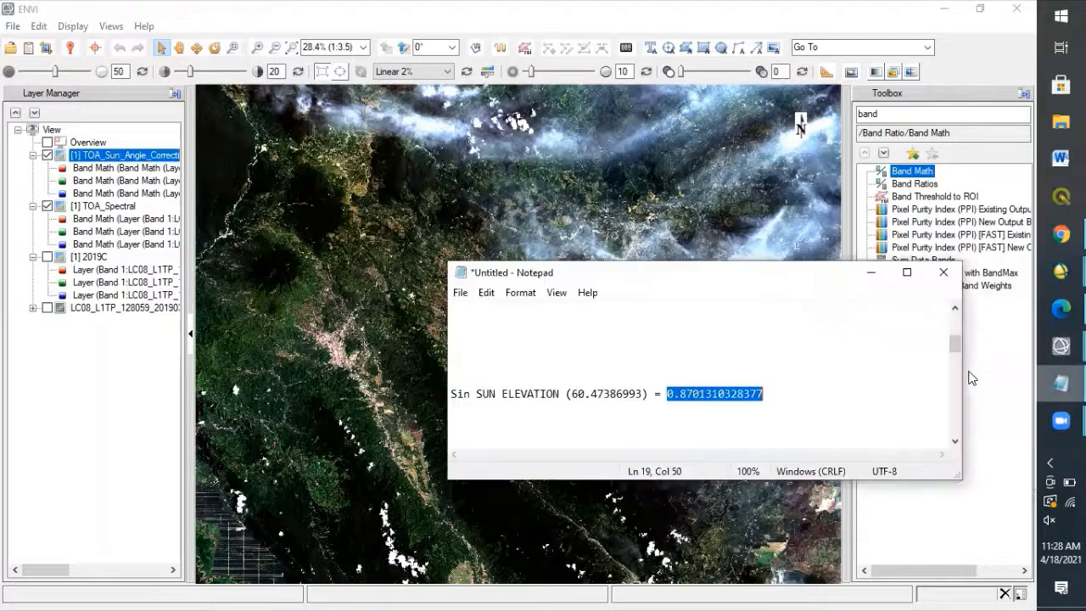
left_click(711, 425)
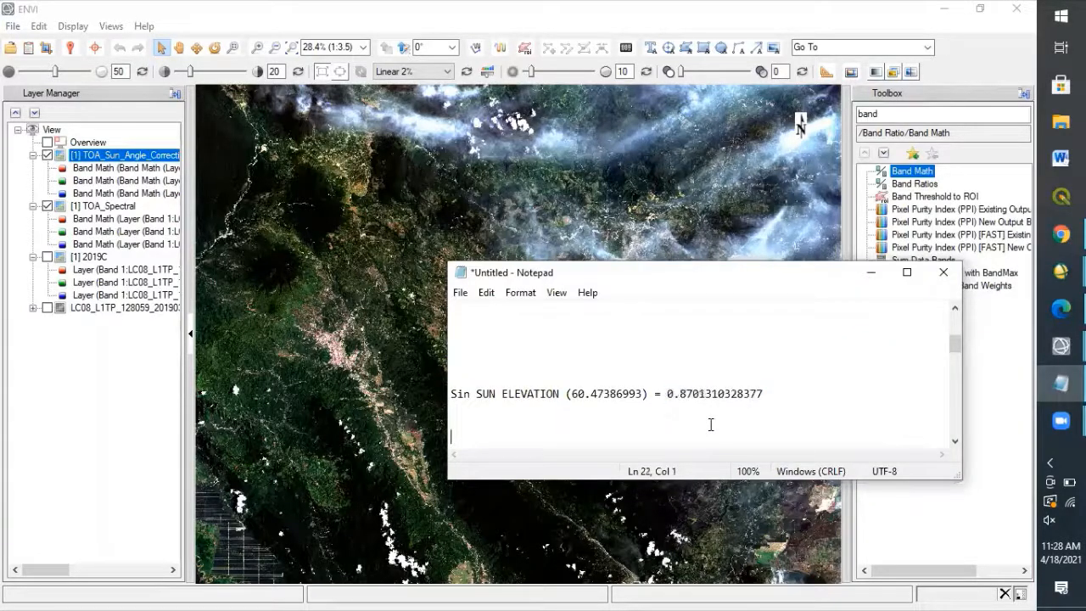
type("Rumus dark pixel correction adalah sebagai berikut: DN terkoreksi = DN – bias (nilai minimum)")
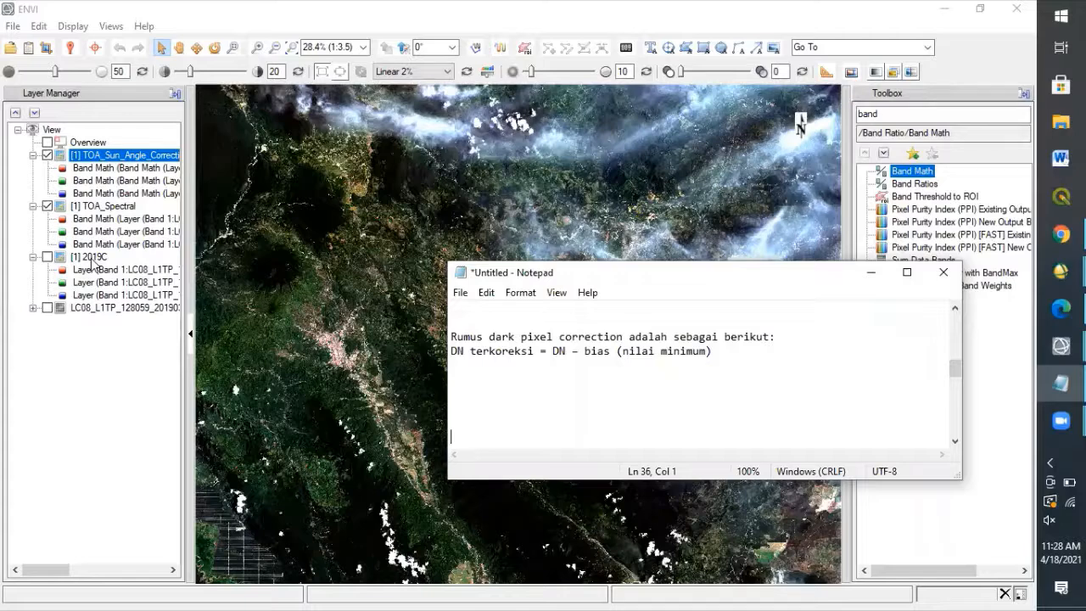
left_click(870, 272)
Minimize the open windows, switch to ENVI Classic and open the 2019C image from the Stacked folder inside Landsat 8.
left_click(945, 9)
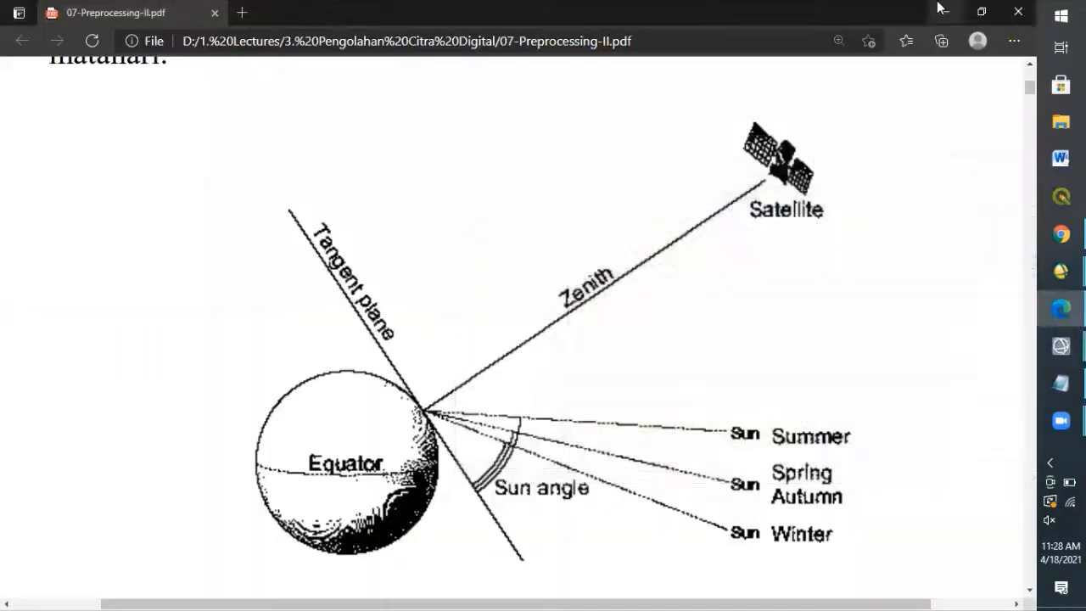
left_click(940, 10)
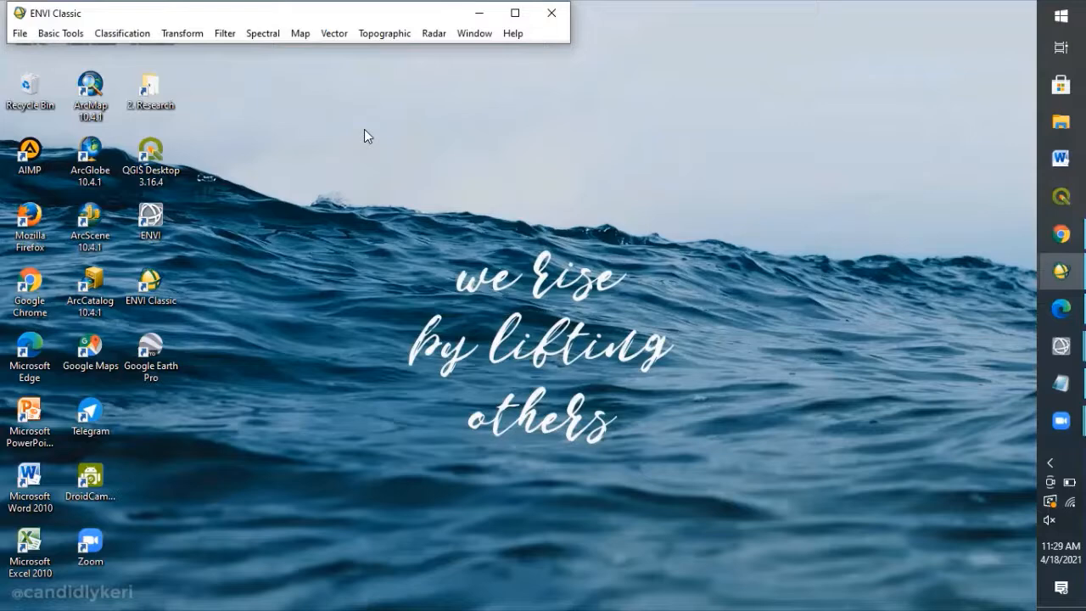
left_click(20, 34)
left_click(59, 52)
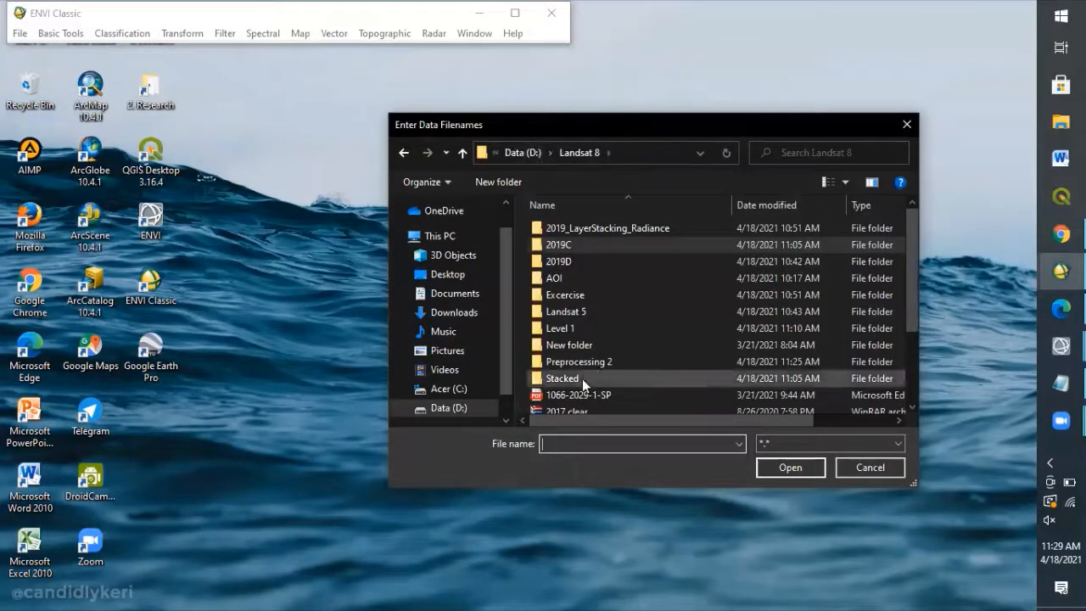
double_click(582, 378)
double_click(750, 257)
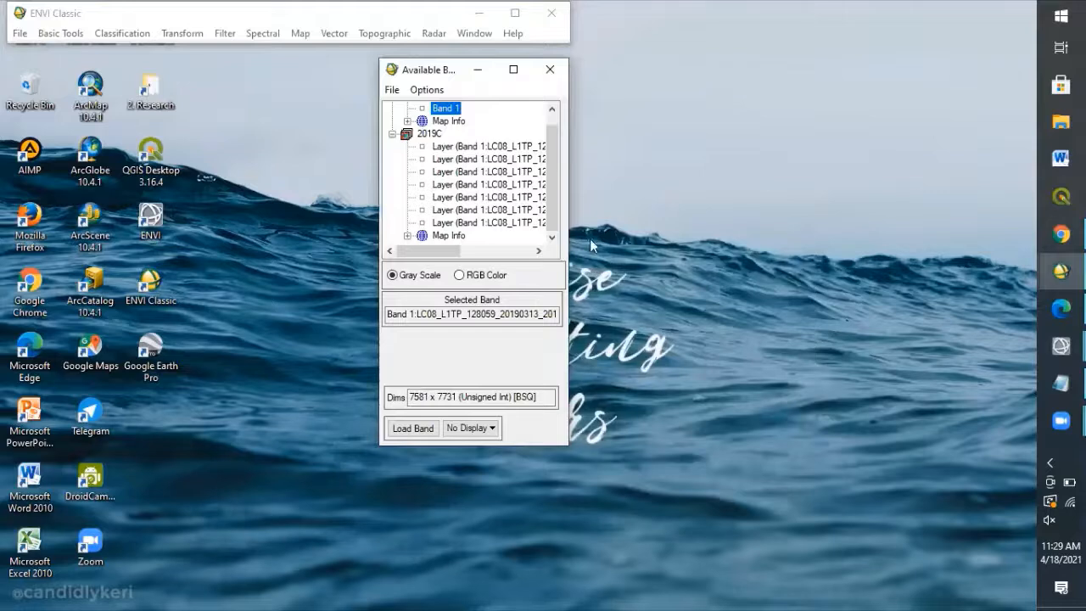
Compute Quick Stats for the 2019C file in the available bands list.
mouse_move(551, 162)
left_mouse_down()
mouse_move(551, 185)
mouse_move(547, 149)
left_mouse_up()
left_click(431, 147)
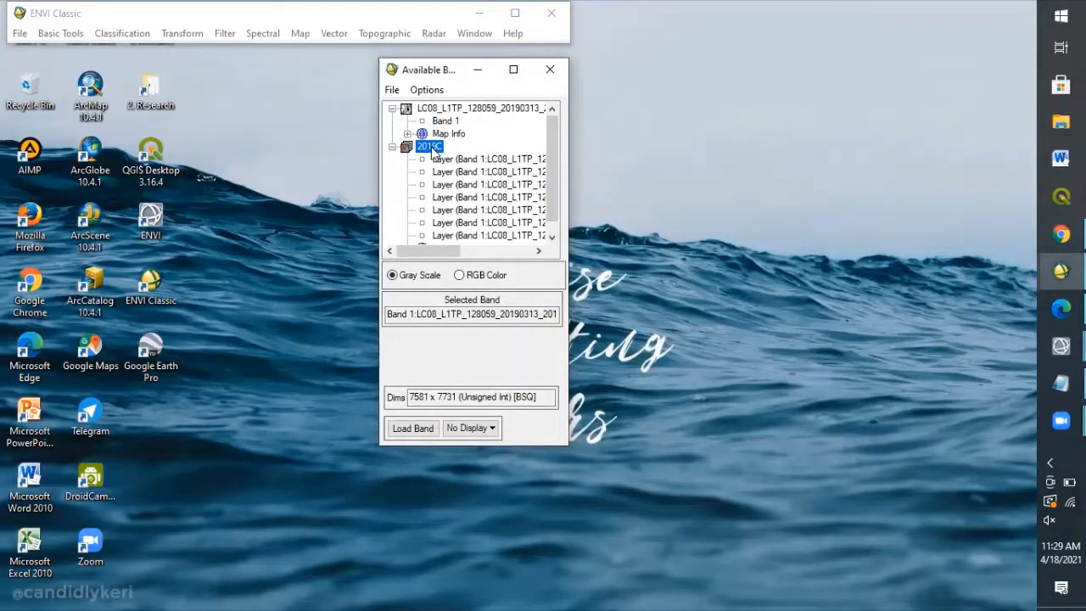
right_click(432, 151)
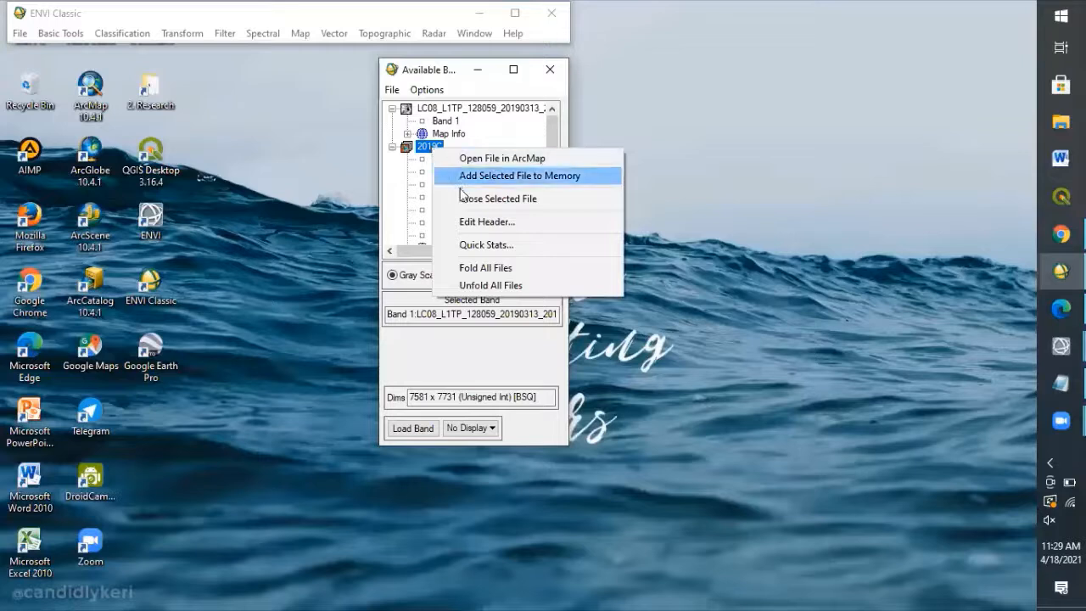
left_click(480, 245)
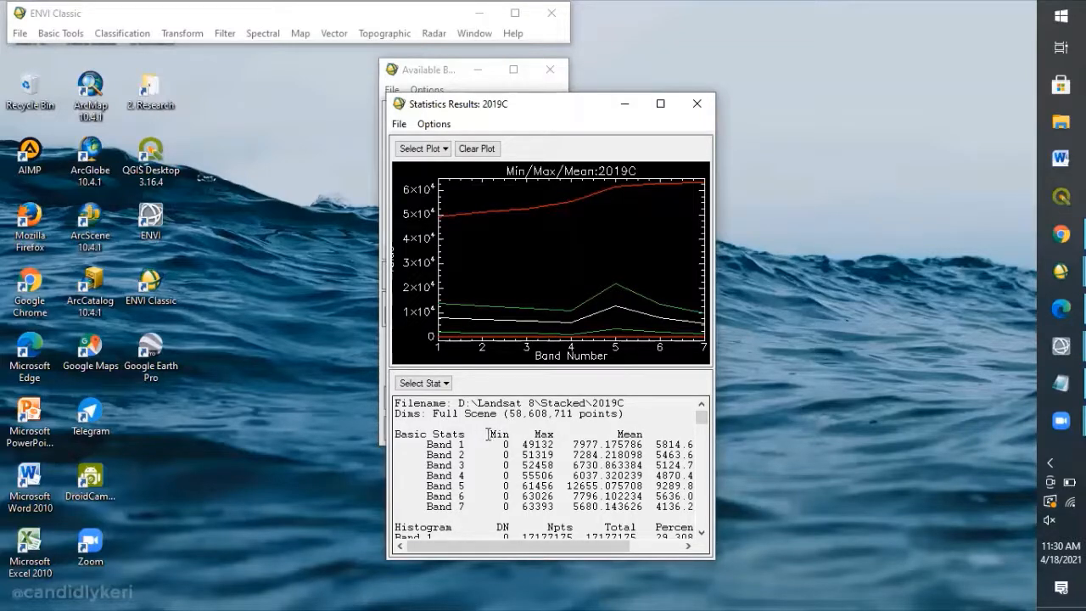
Examine the minimum values of bands 1 to 7 in the 2019C statistics and move the results window beside the bands list.
left_click_drag(489, 434, 511, 506)
left_click(509, 507)
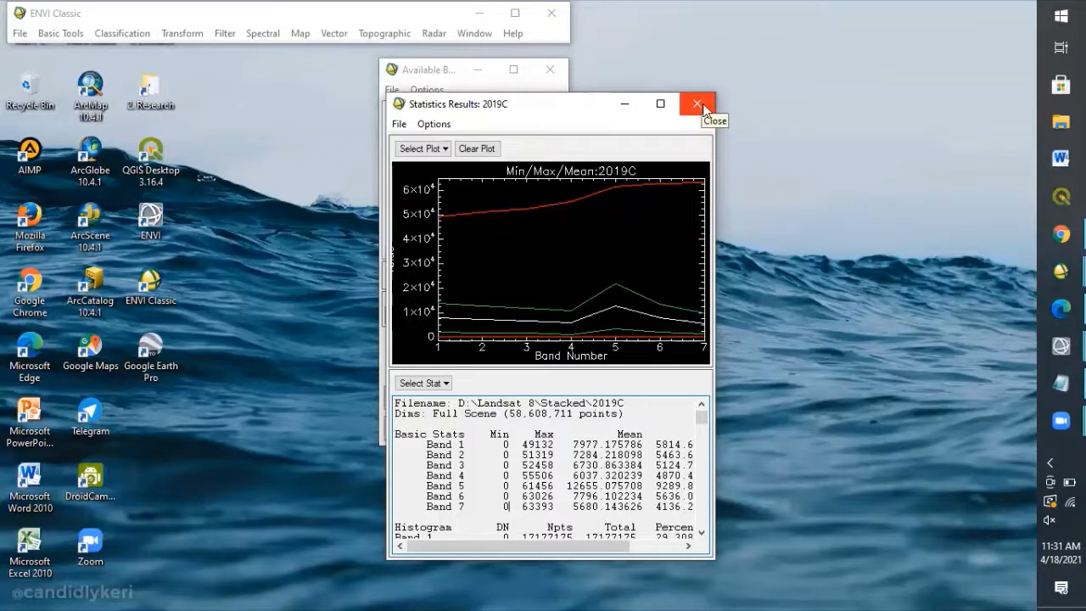
left_click_drag(485, 435, 507, 506)
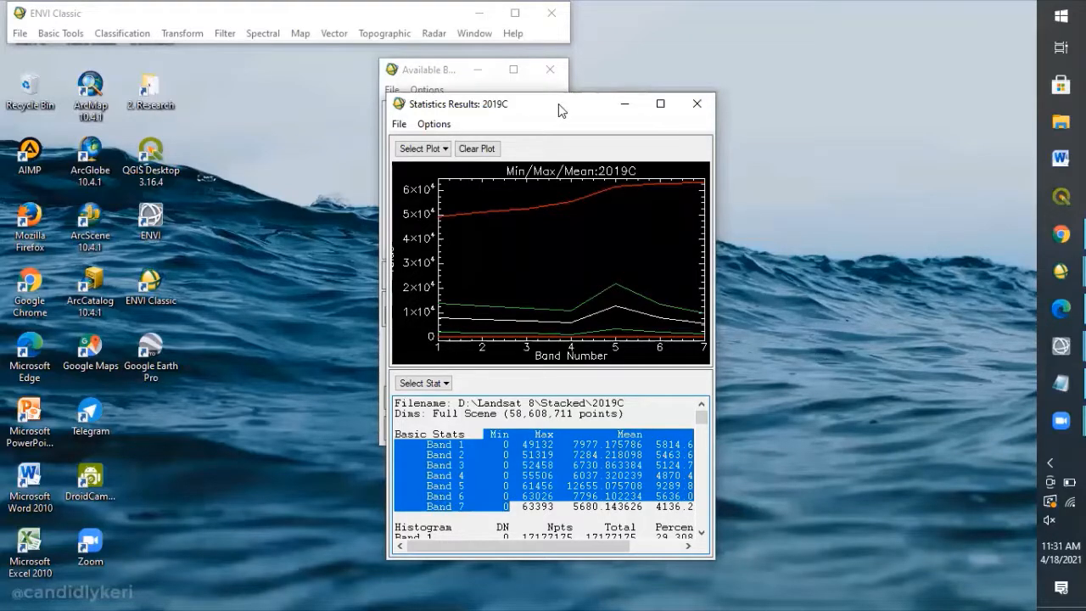
left_click_drag(558, 104, 753, 71)
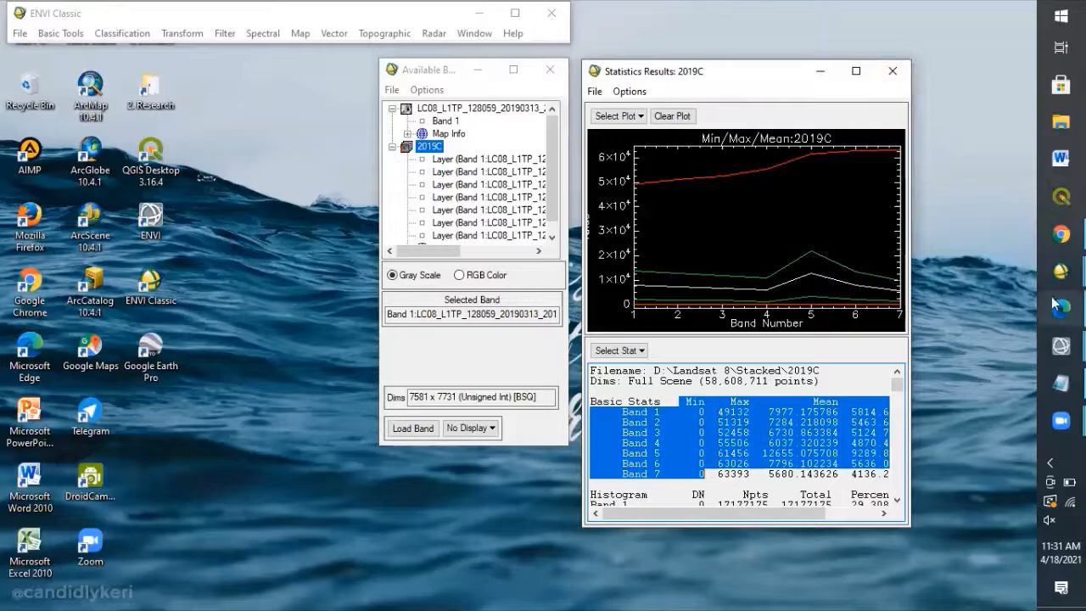
Switch to ENVI, search the toolbox for "compute stati" and open the Compute Statistics tool.
mouse_move(1060, 346)
left_click(967, 396)
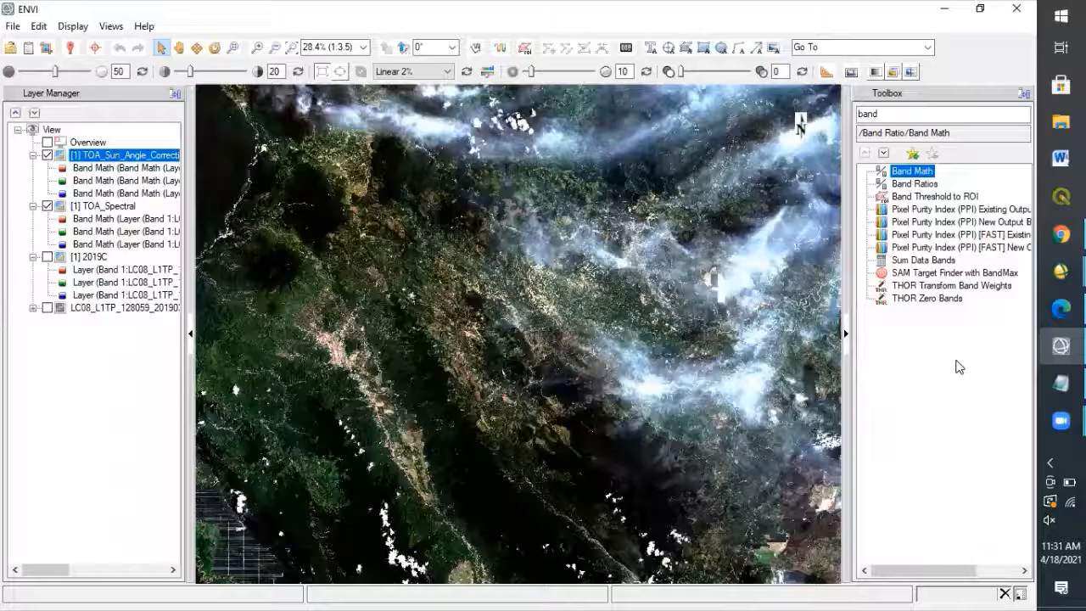
left_click(920, 114)
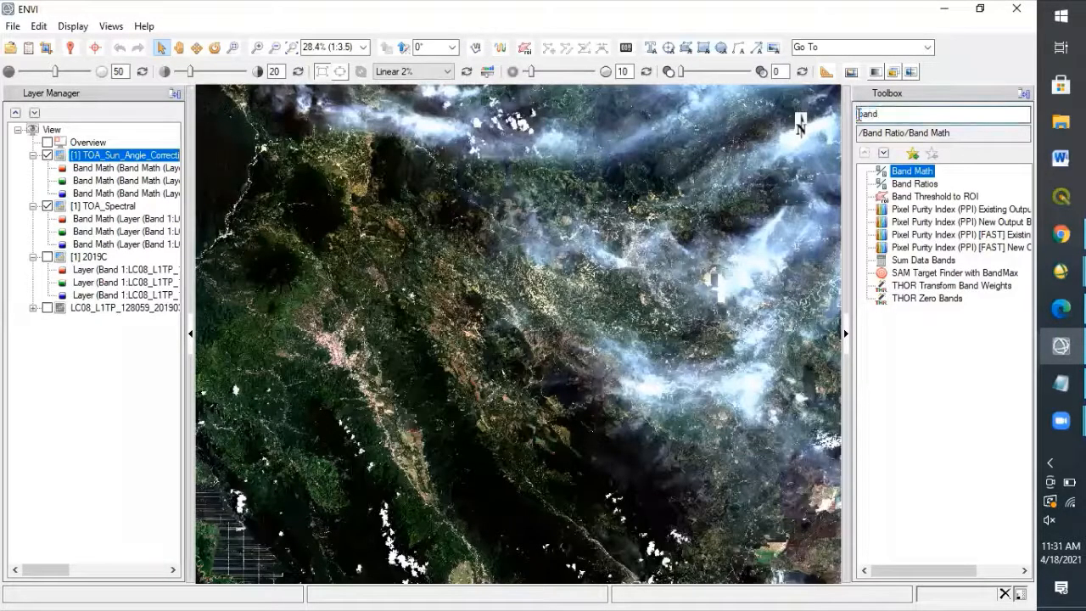
left_click_drag(859, 114, 889, 110)
key("BackSpace")
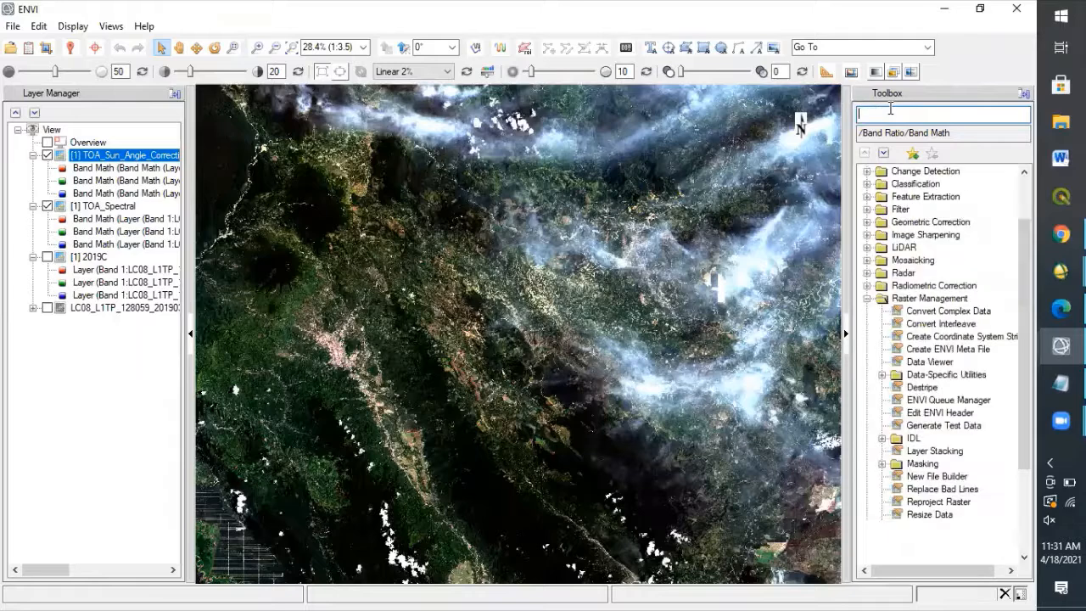
type("complut")
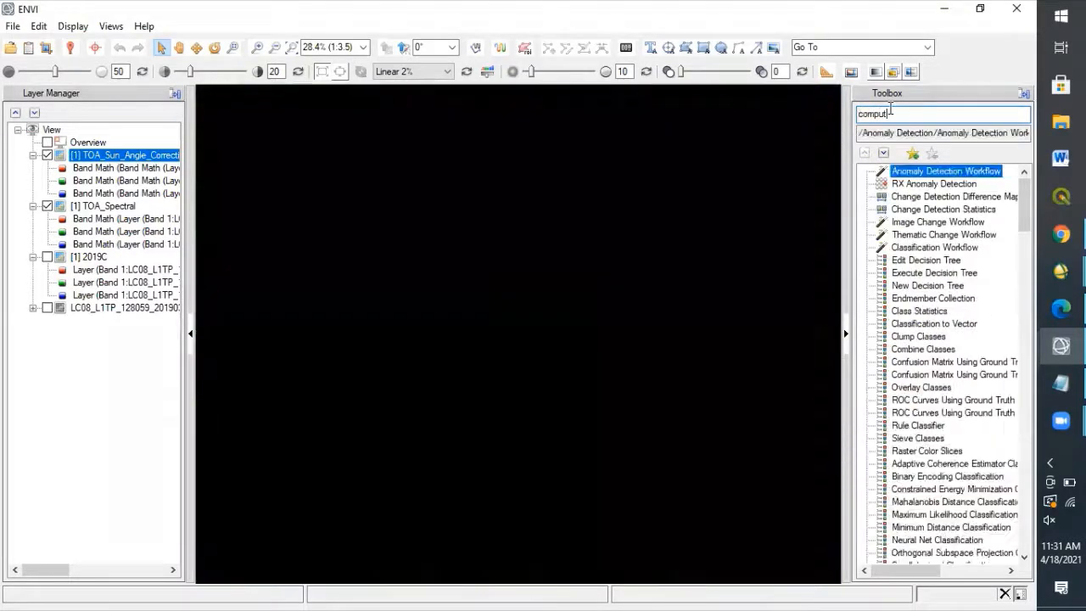
type("e stati")
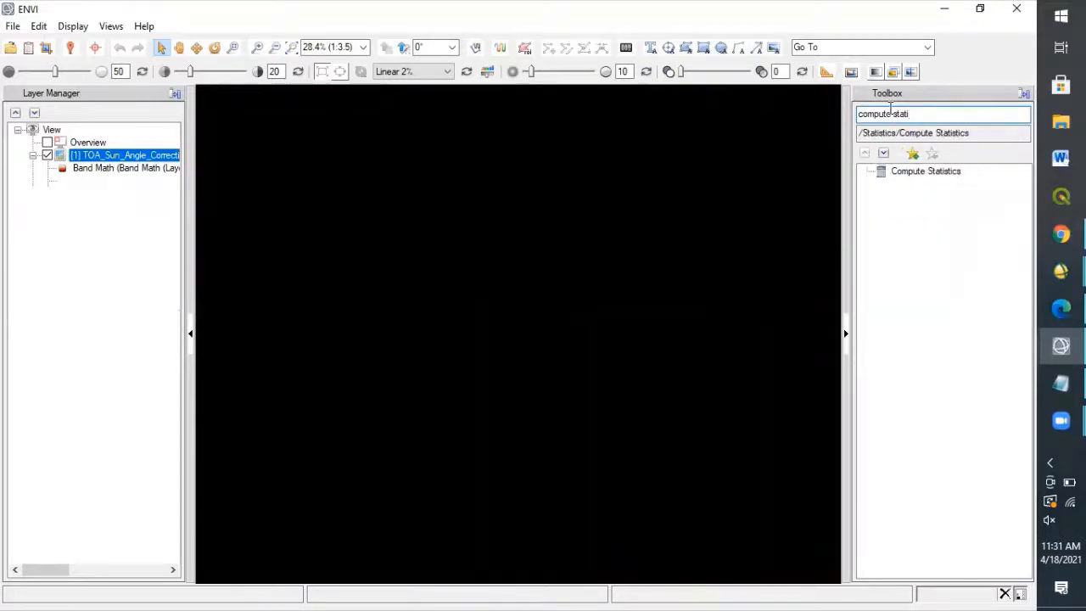
double_click(916, 173)
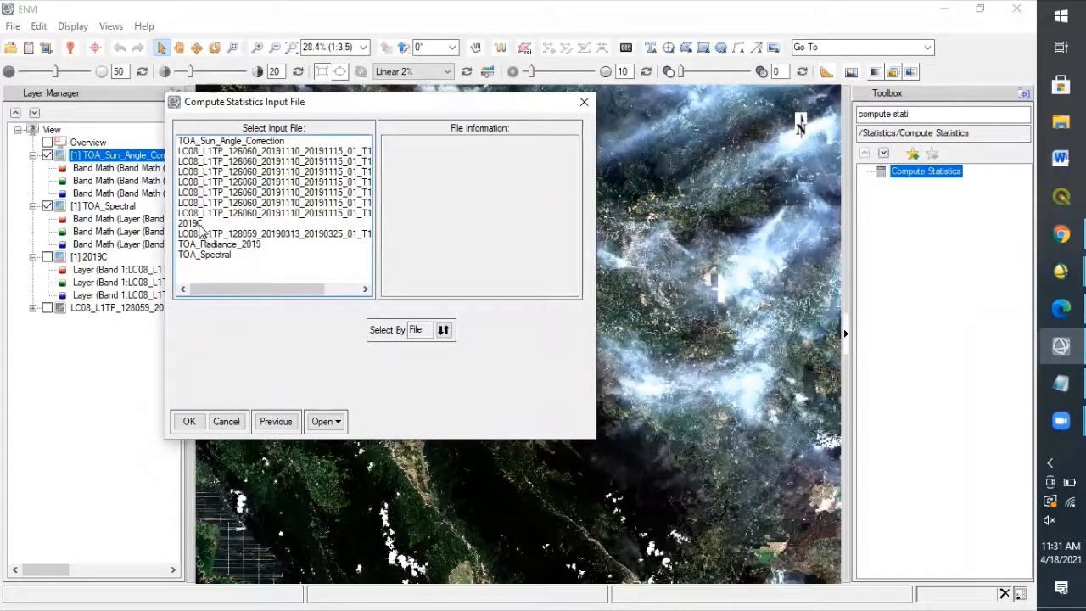
Compute basic statistics for 2019C over the full scene with all 7 bands, and close the results window.
left_click(202, 224)
left_click(190, 423)
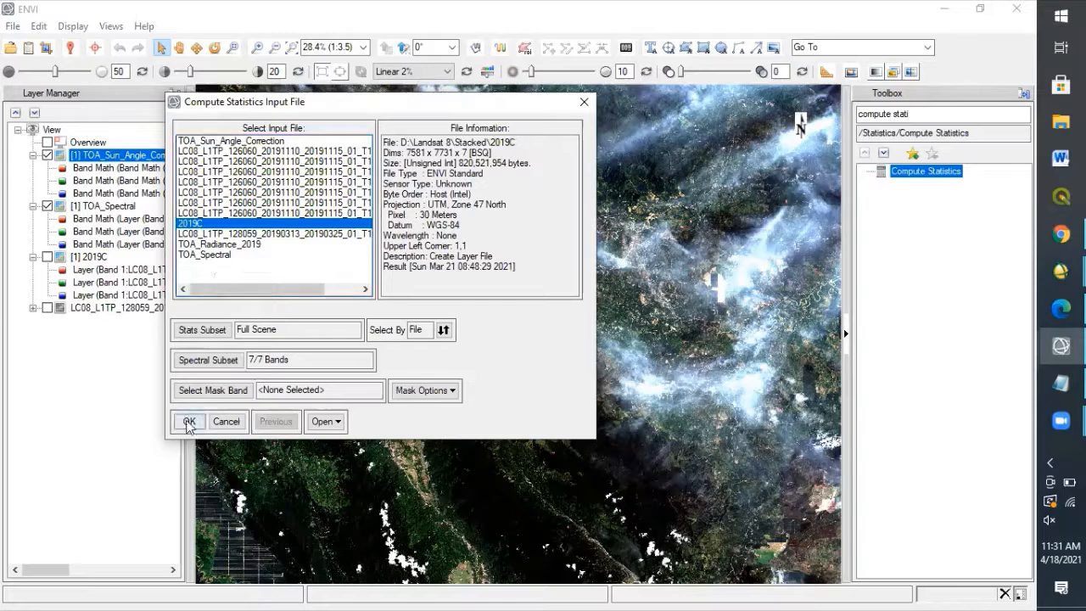
left_click(188, 423)
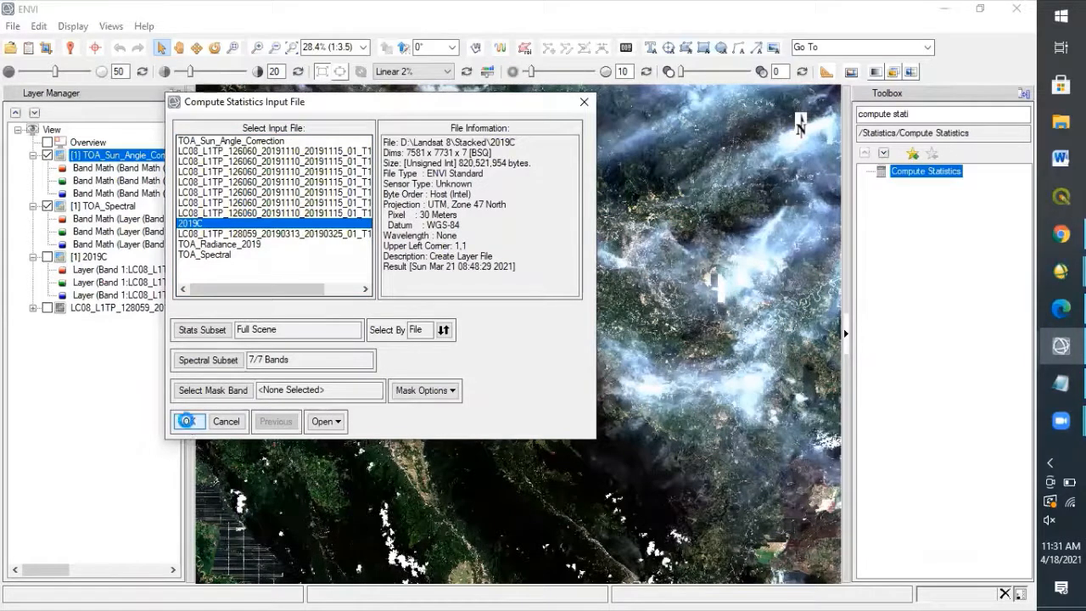
left_click(407, 434)
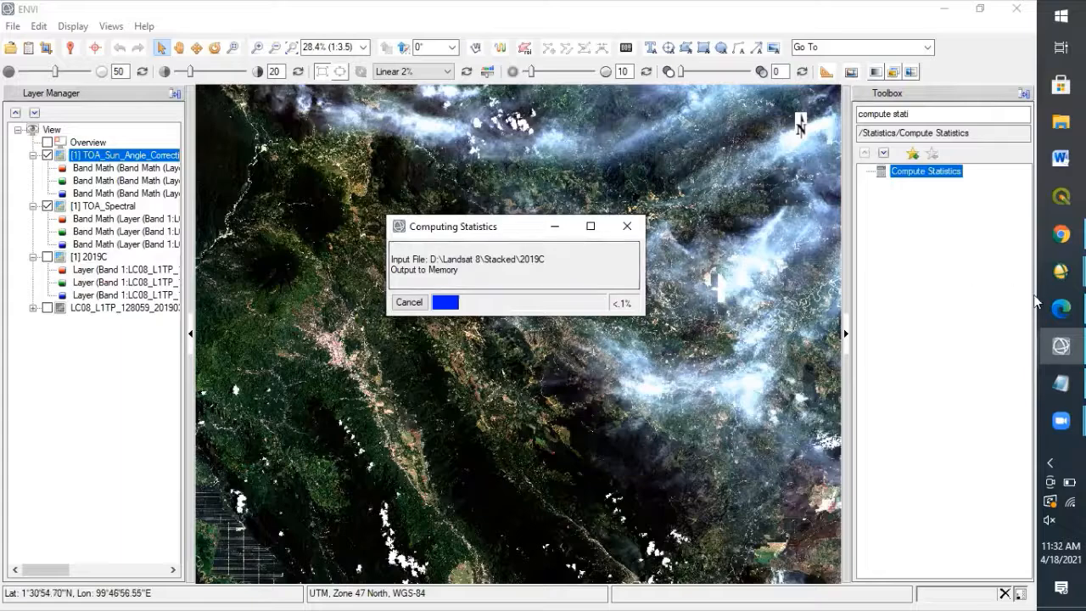
mouse_move(1060, 271)
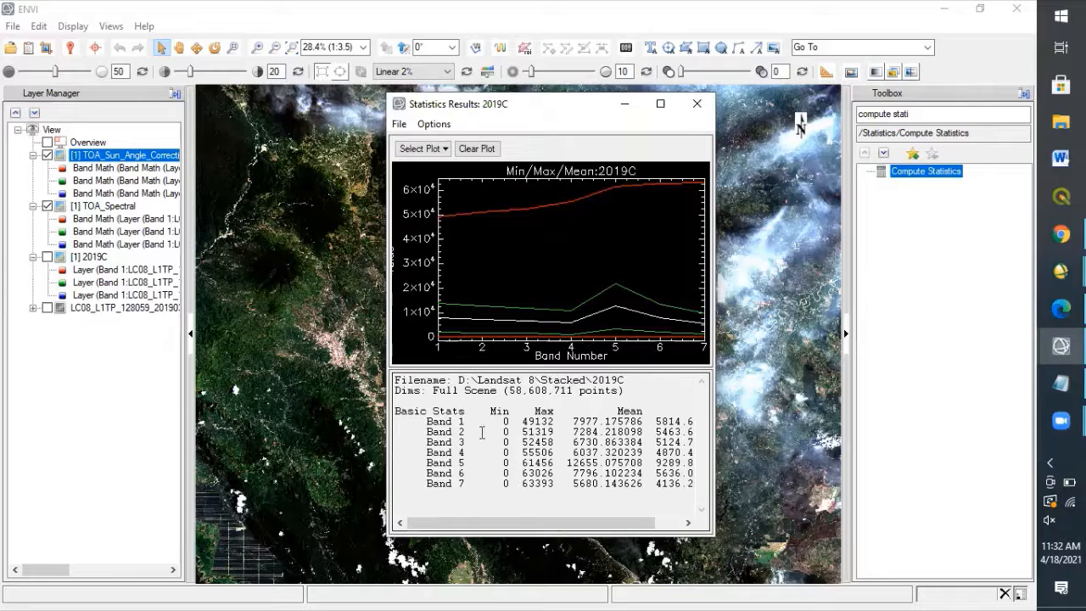
left_click(697, 106)
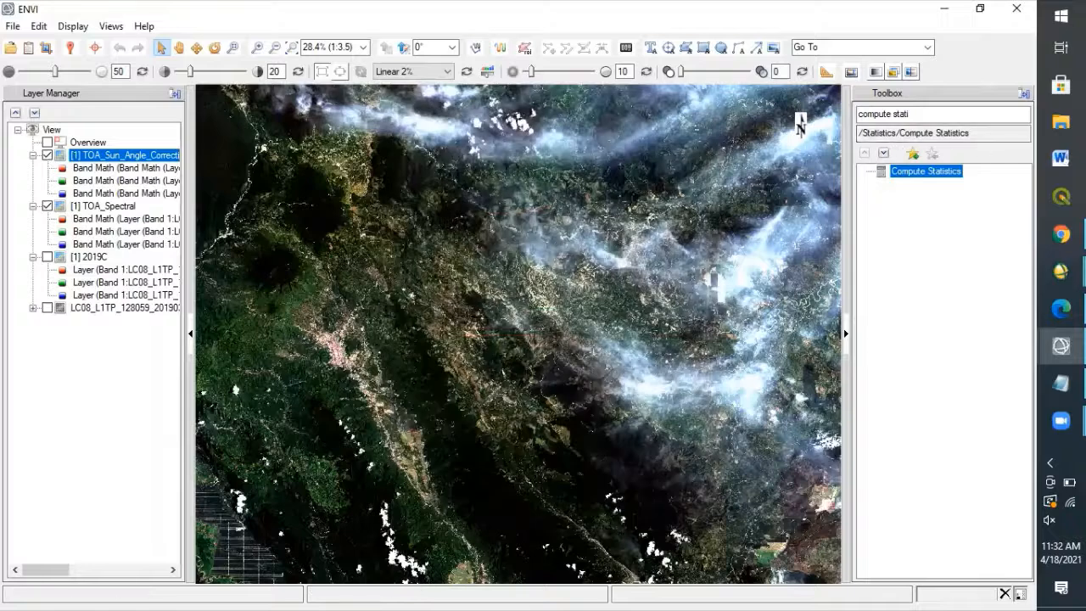
Open the Dark Subtraction tool under Radiometric Correction with 2019C as the input file.
left_click(944, 117)
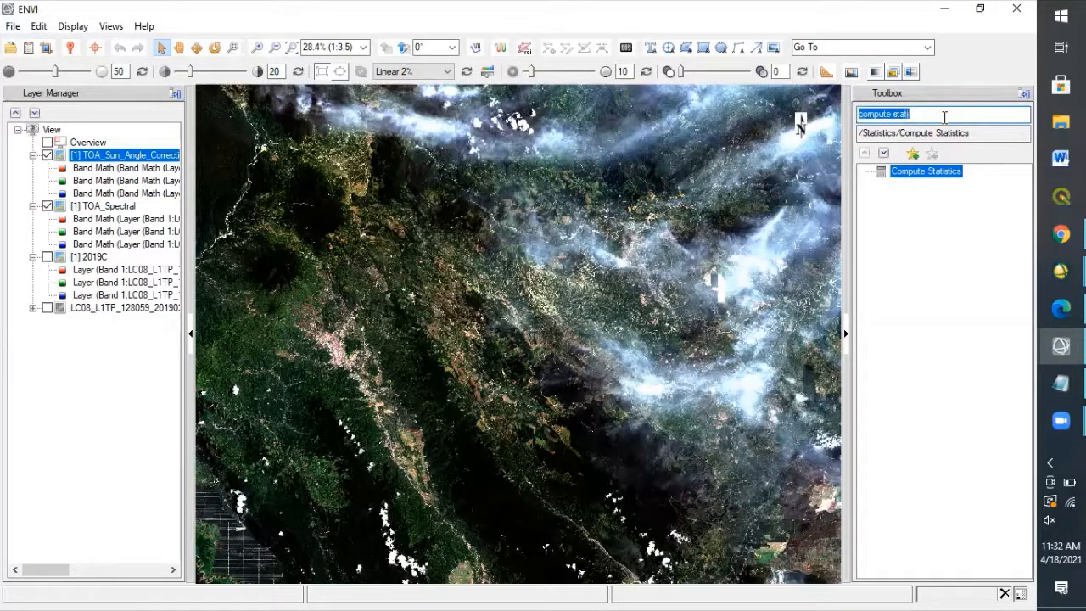
type("radio")
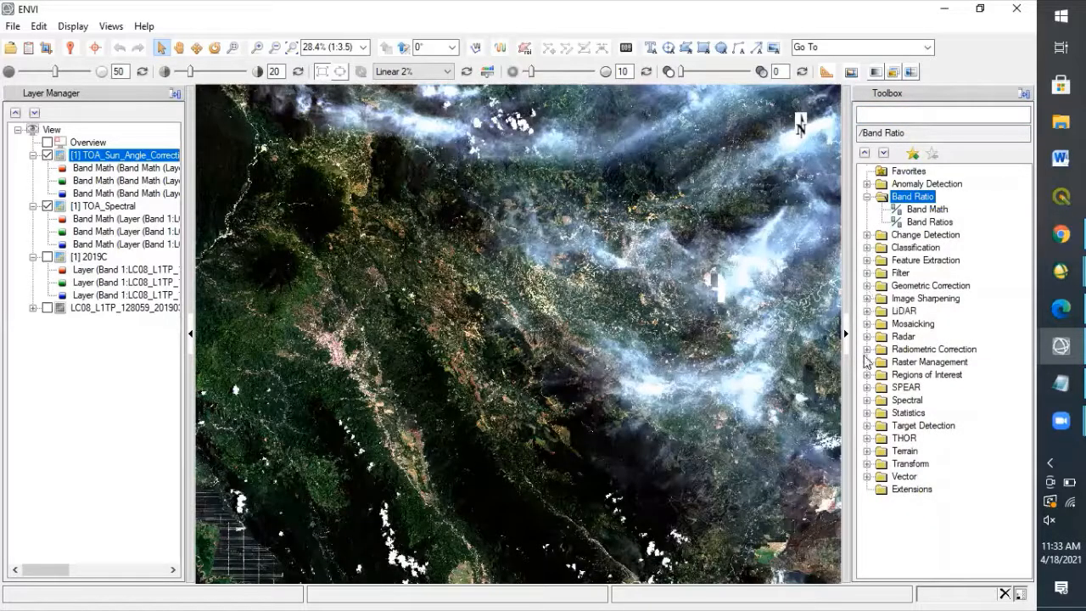
left_click(866, 349)
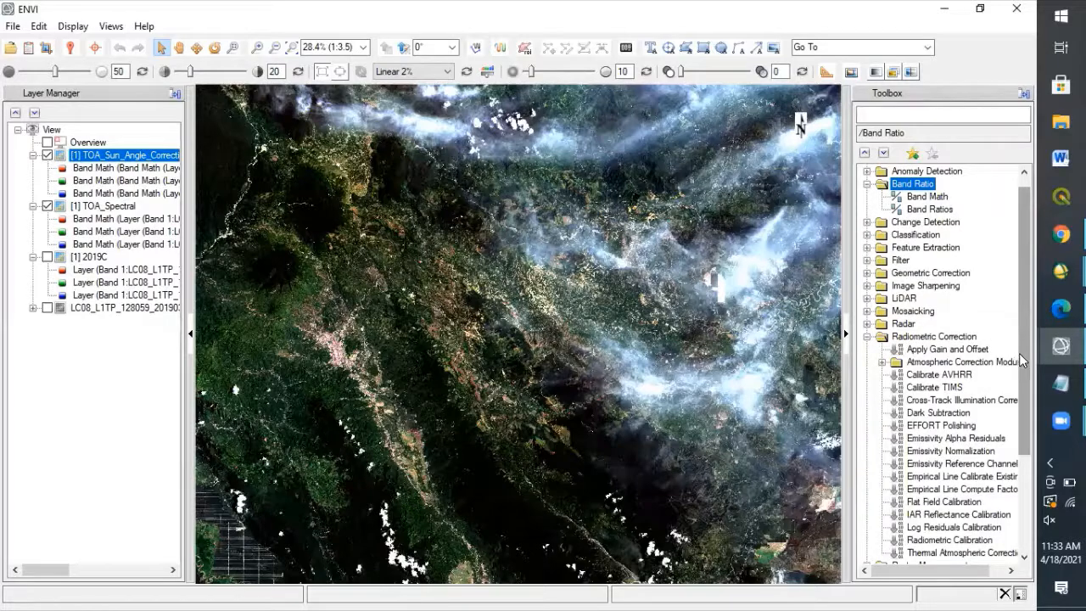
left_click_drag(1019, 353, 1019, 387)
double_click(918, 361)
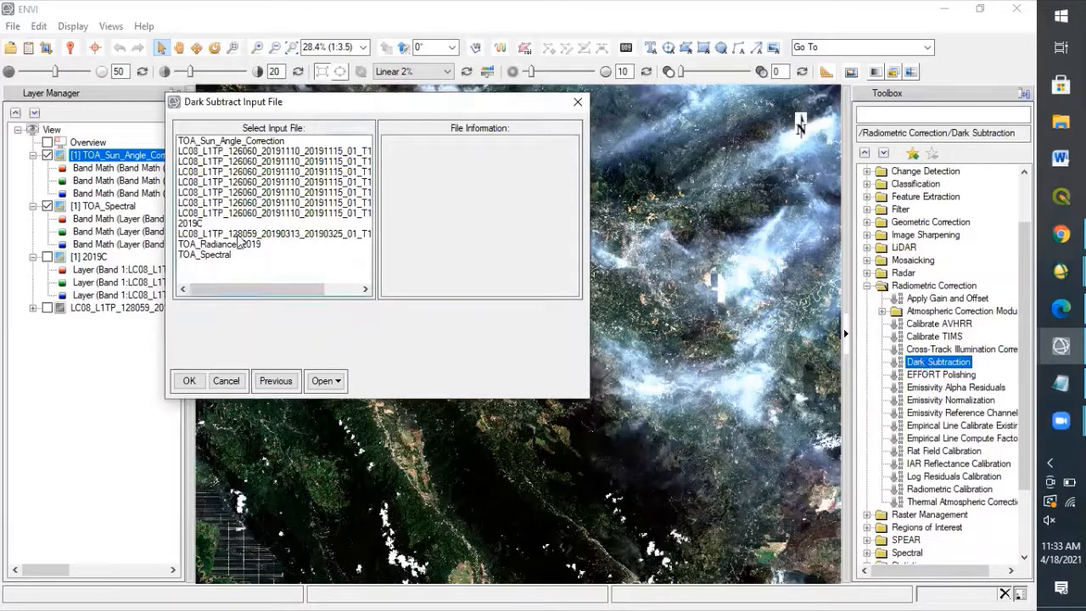
double_click(196, 225)
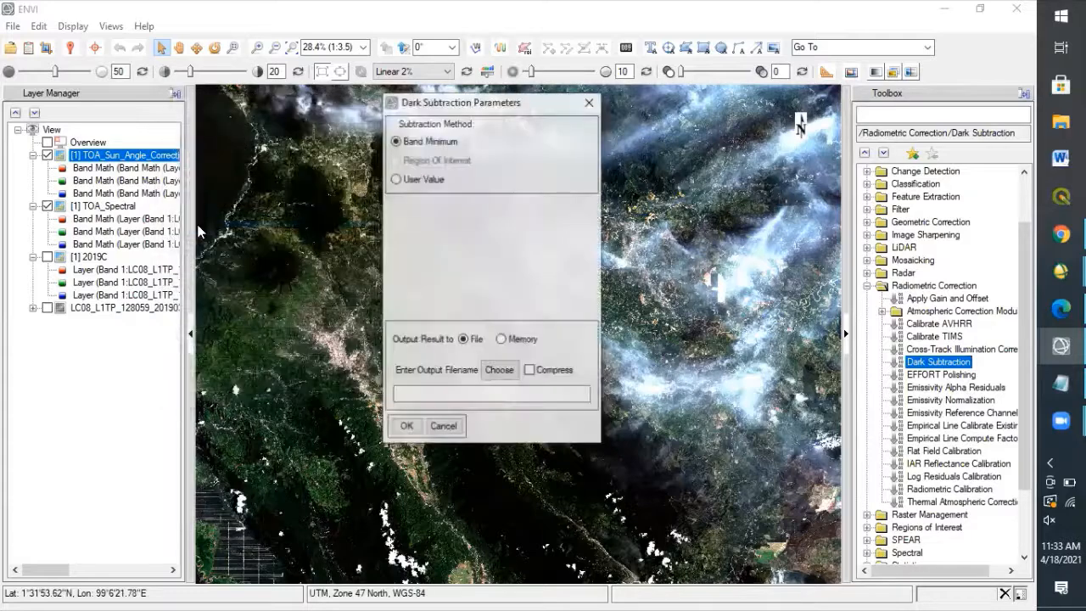
Switch the dark subtraction method to User Value, examine the band subtraction entries and close the parameters without applying them.
left_click(396, 179)
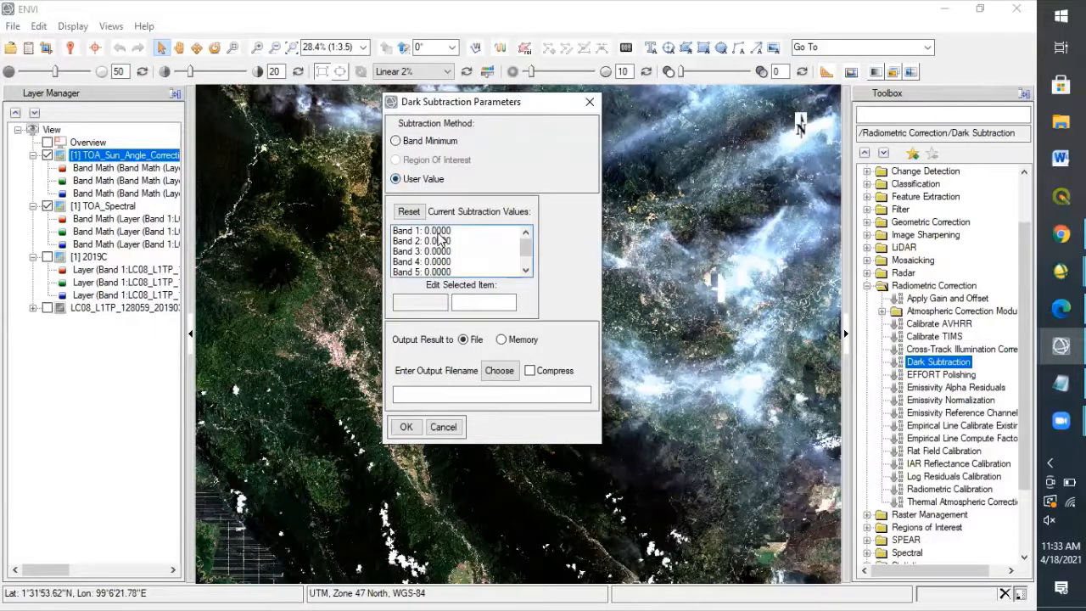
left_click(437, 234)
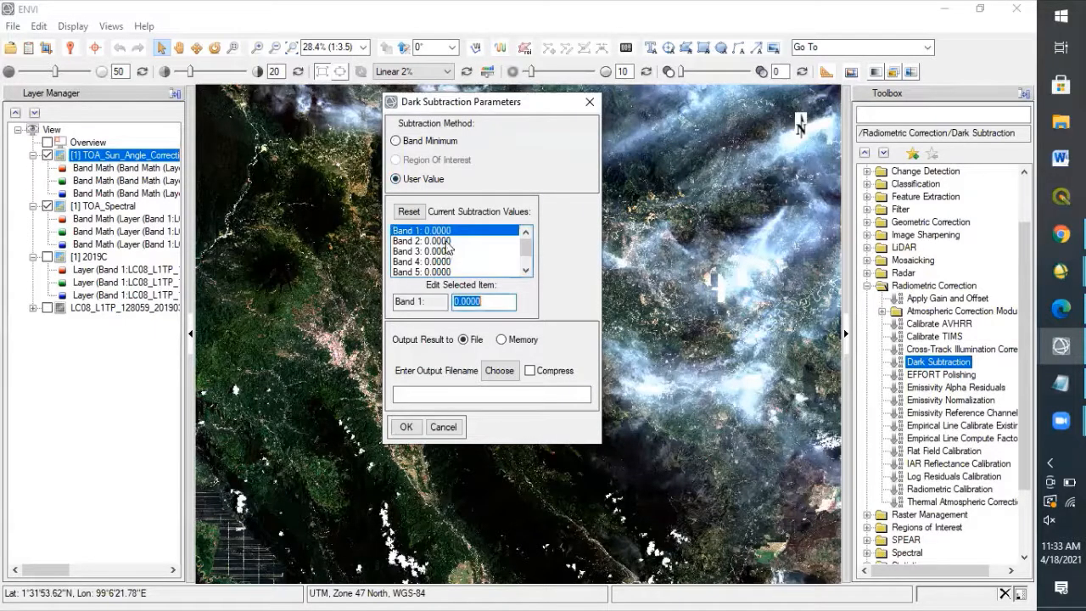
left_click(445, 241)
left_click(439, 230)
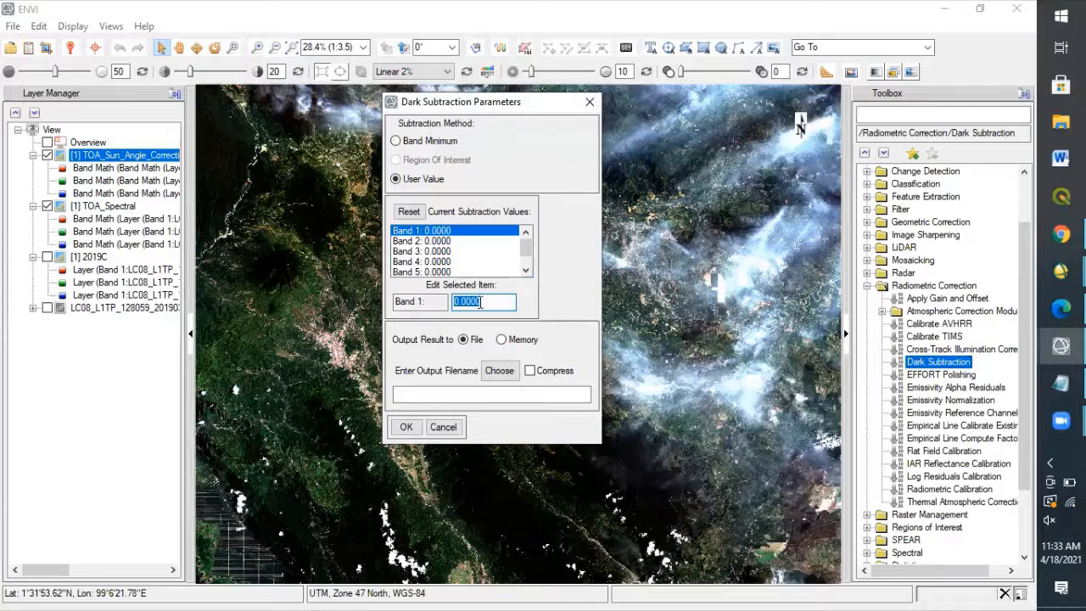
left_click(526, 269)
left_click_drag(529, 264, 527, 241)
left_click(592, 104)
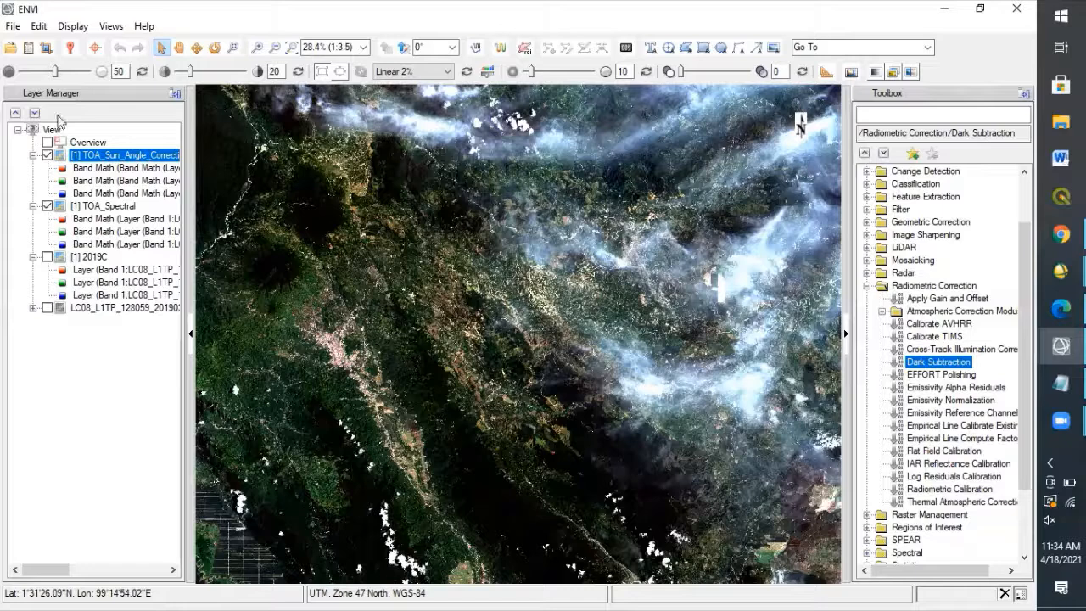
Hide the TOA_Sun_Angle_Correction and TOA_Spectral layers, show 2019C, and inspect its pixel values with the Cursor Value tool.
left_click(71, 49)
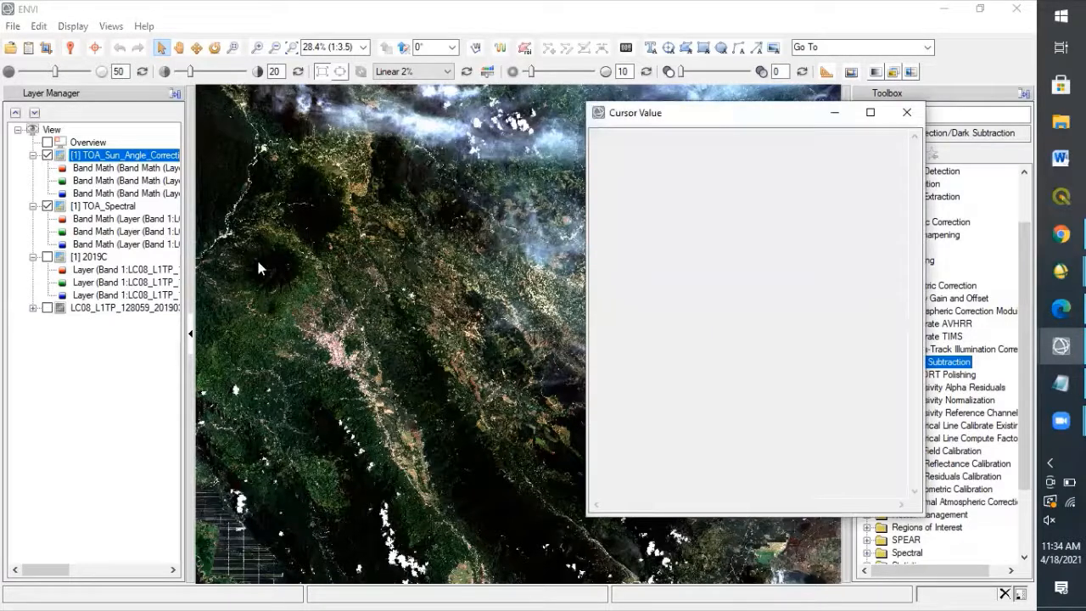
left_click(47, 156)
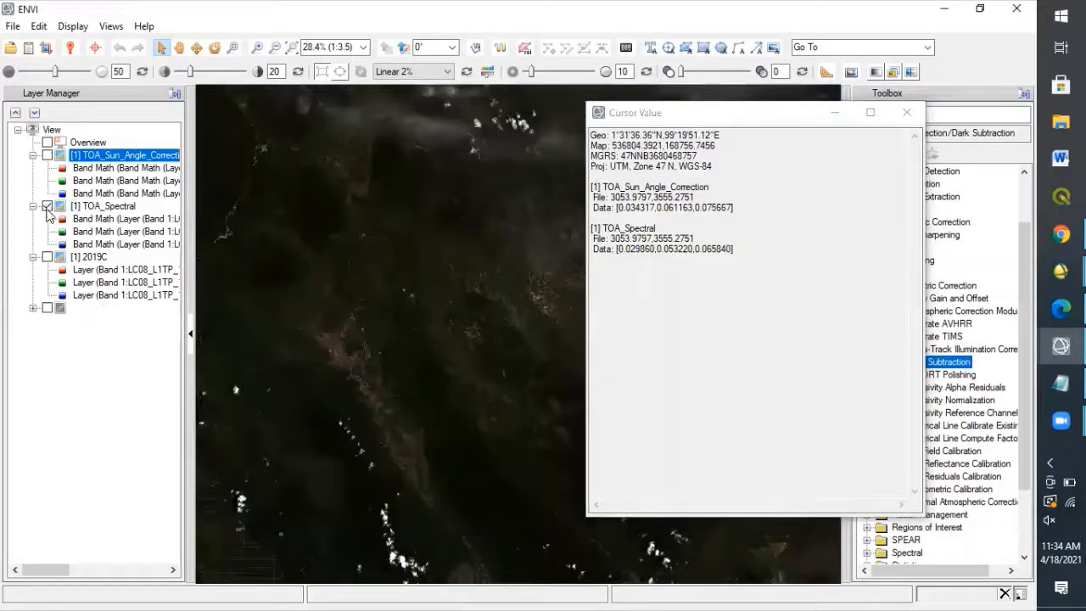
left_click(47, 206)
left_click(47, 256)
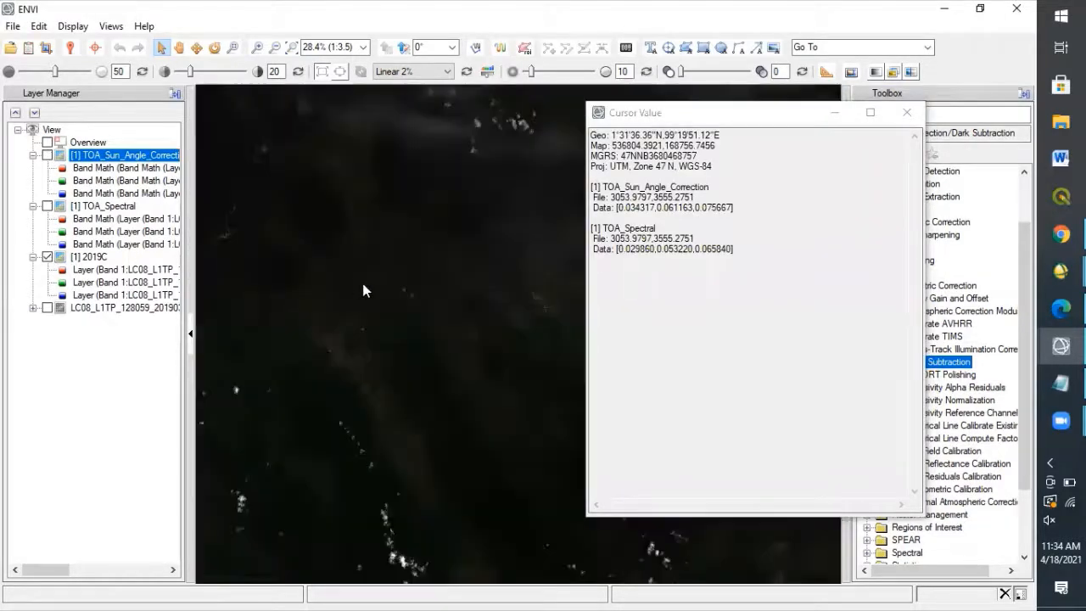
left_click(536, 295)
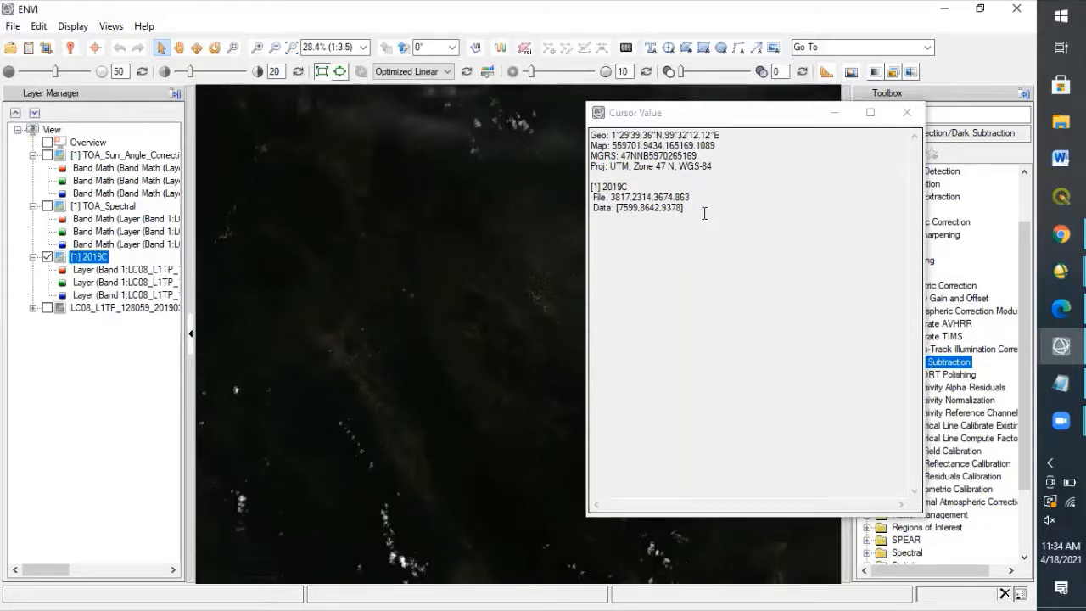
left_click(905, 112)
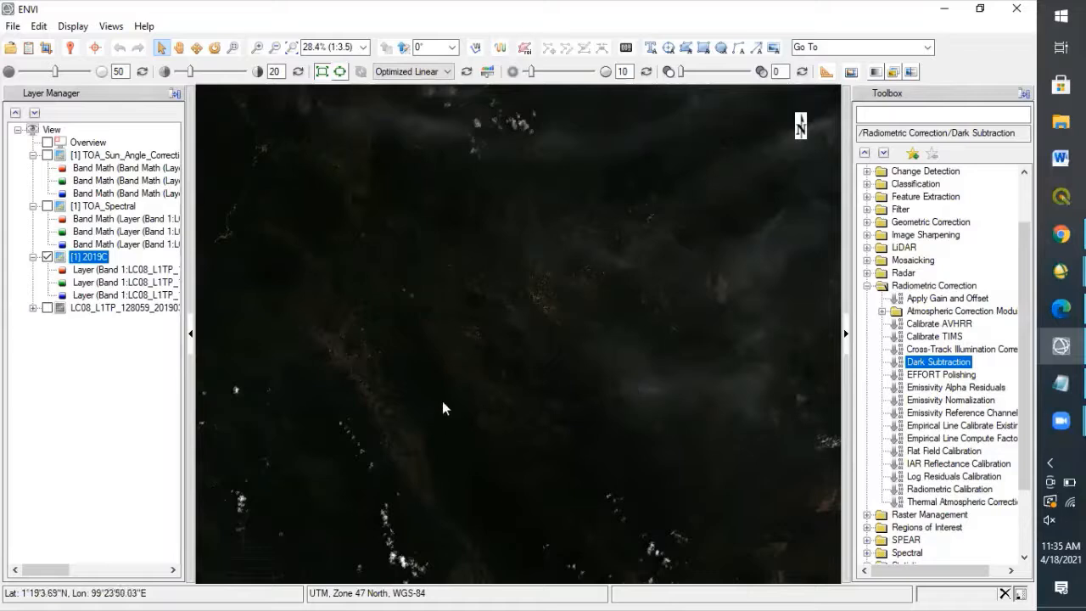
Collapse the TOA_Sun_Angle_Correction and TOA_Spectral entries and turn on the LC08_L1TP_128059_20190313_20190325_01_T1_B9.TIF layer.
left_click(32, 155)
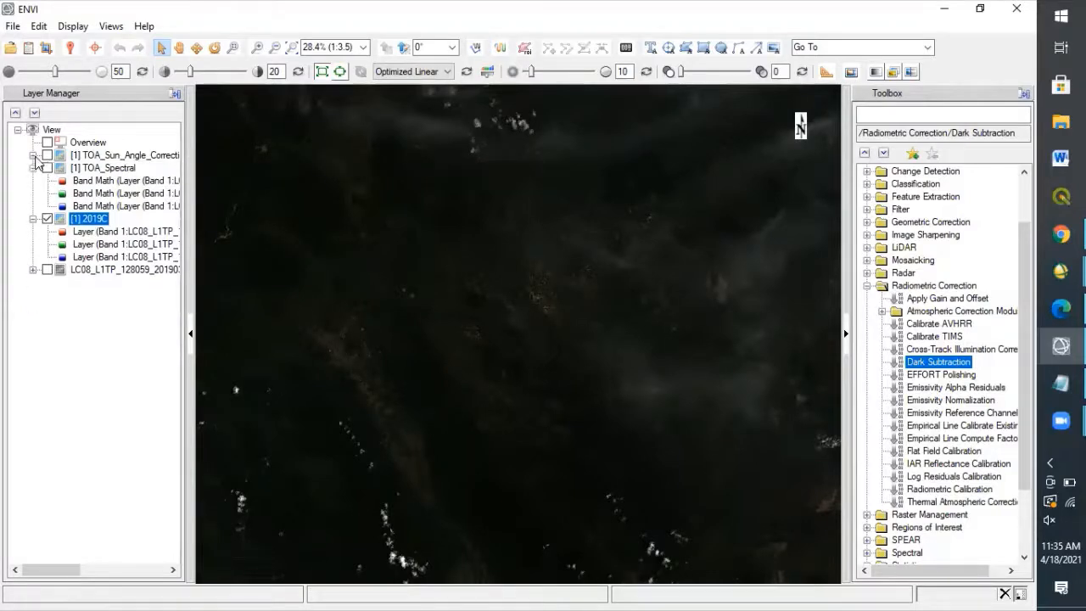
left_click(33, 168)
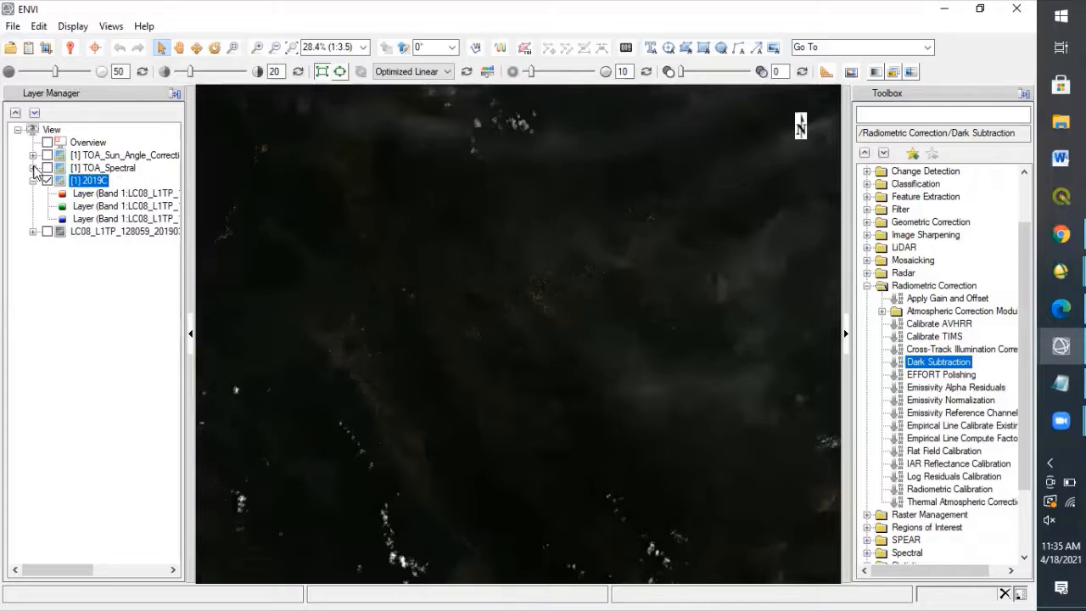
left_click(49, 234)
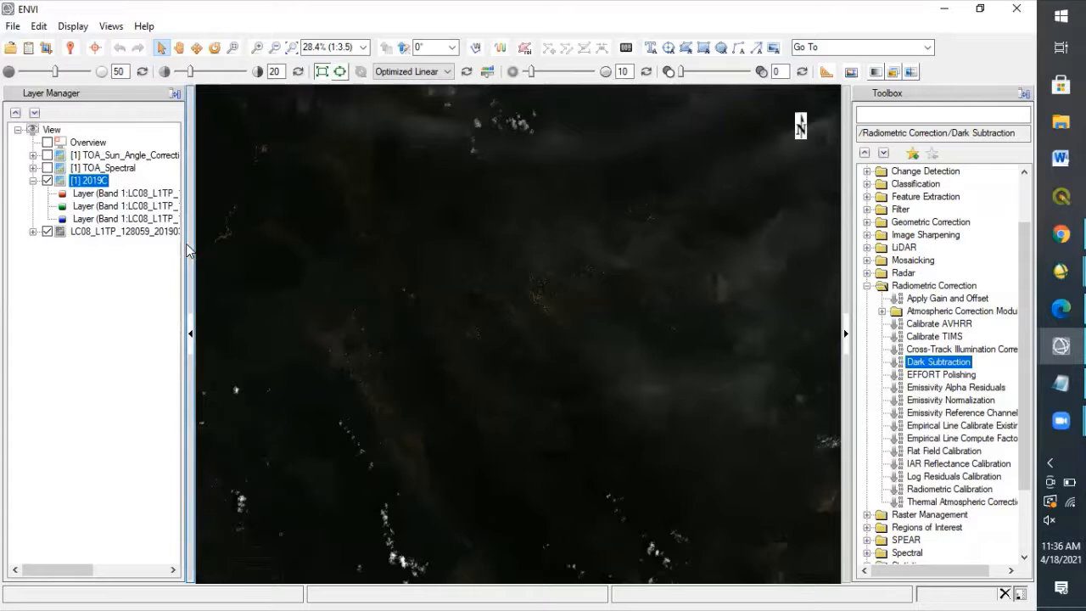
left_click_drag(20, 568, 95, 584)
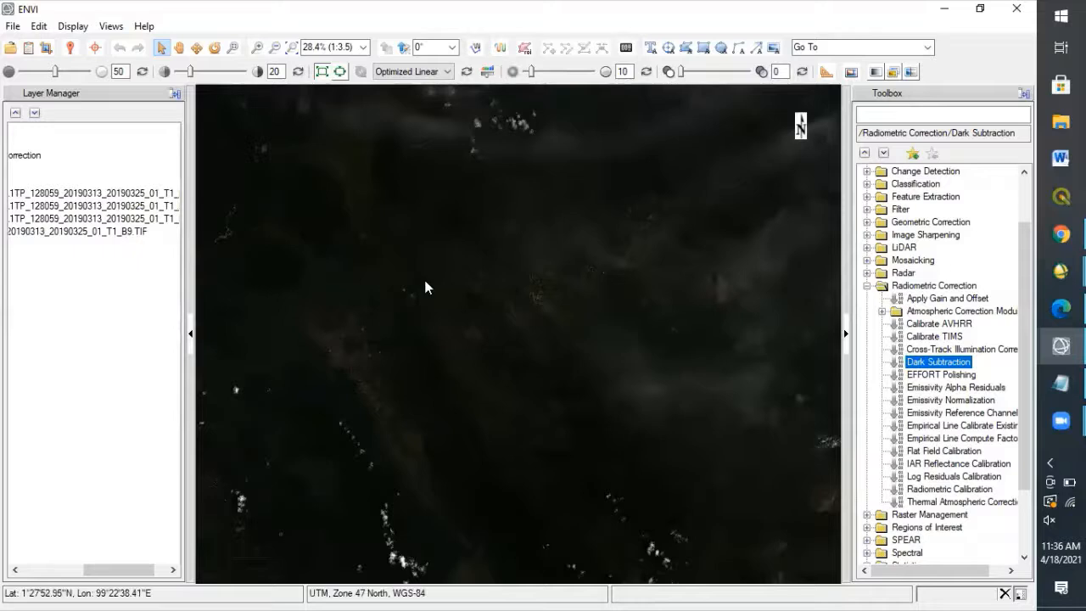
Switch to the Notepad notes, read the cirrus cloud correction formula and its scale factor, and return to ENVI.
left_click(1061, 383)
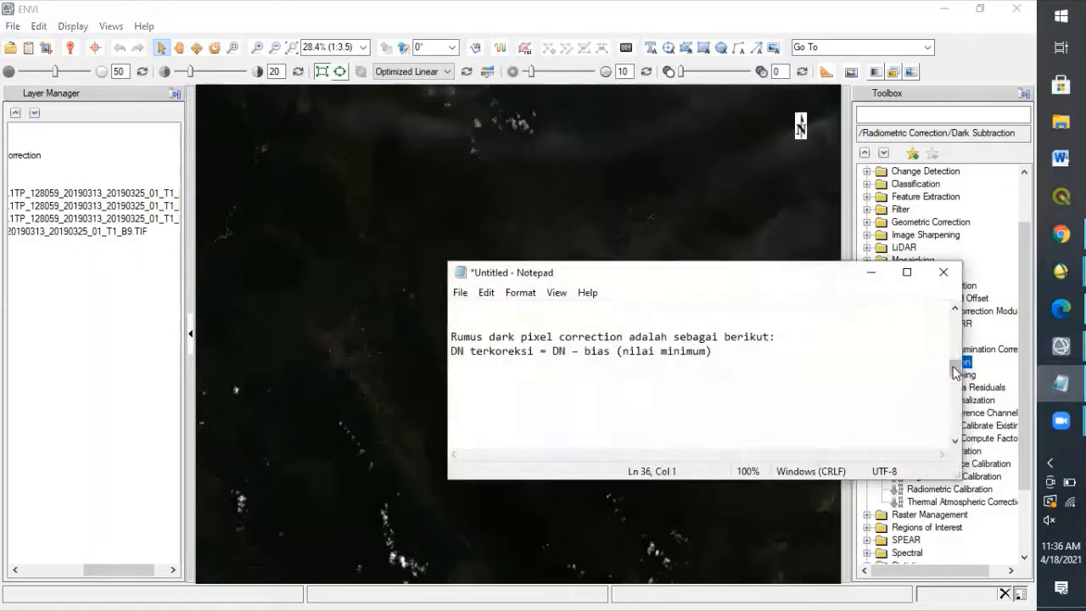
left_click_drag(956, 370, 956, 416)
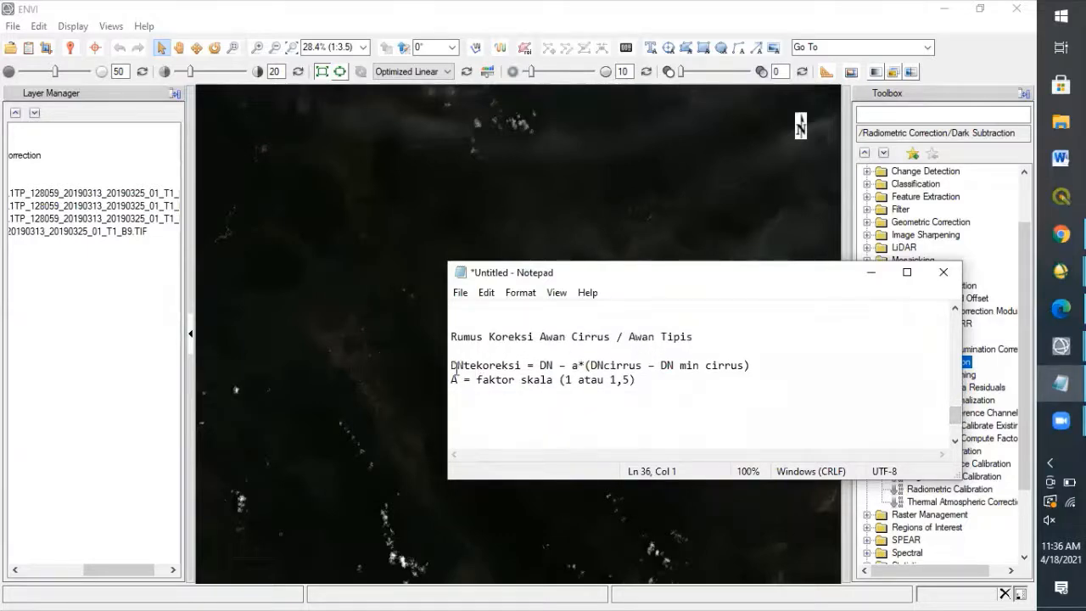
left_click_drag(454, 366, 480, 381)
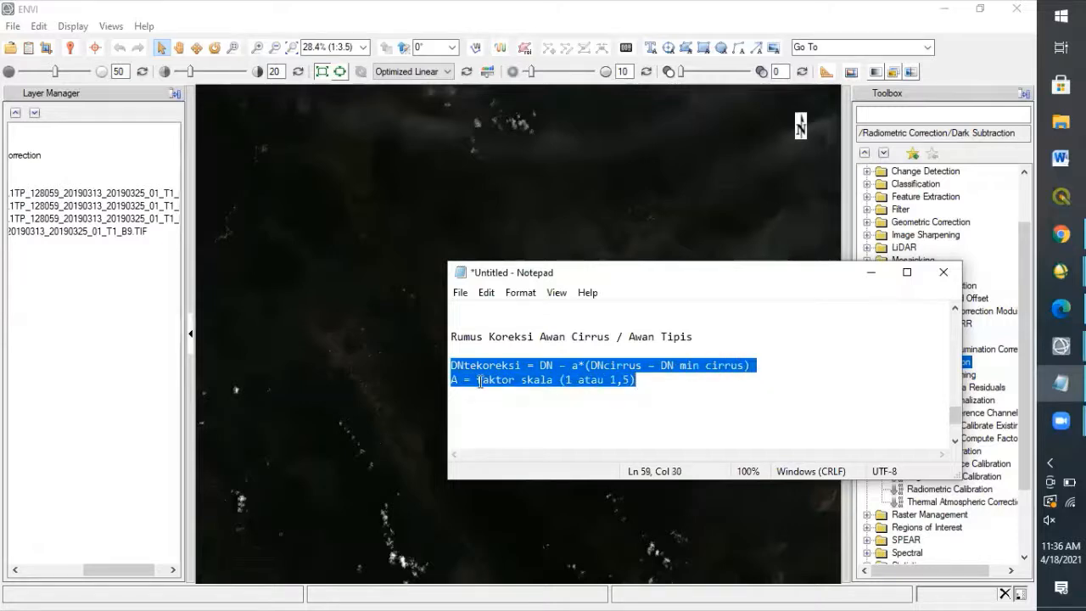
left_click(480, 382)
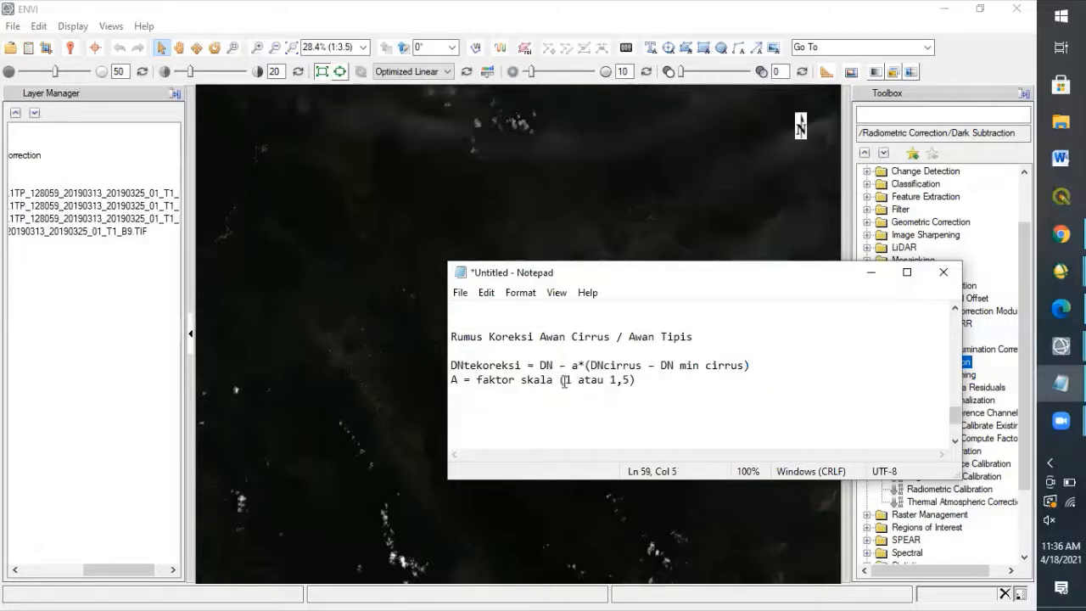
left_click(564, 379)
left_click(694, 396)
left_click(594, 231)
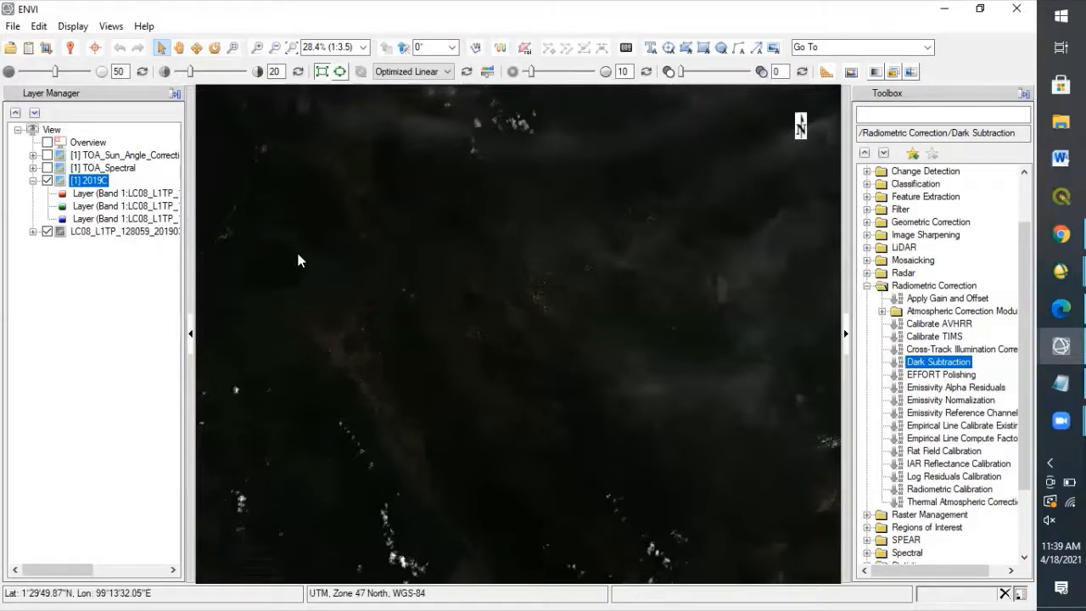
Search the toolbox for "compute statistic".
left_click(901, 113)
type("c")
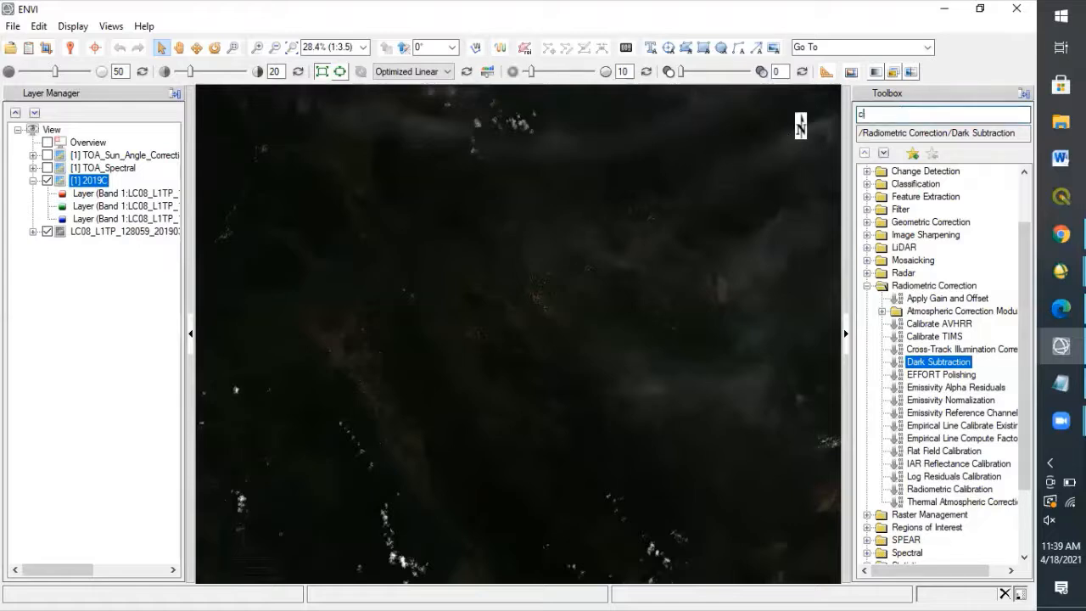
type("ompute")
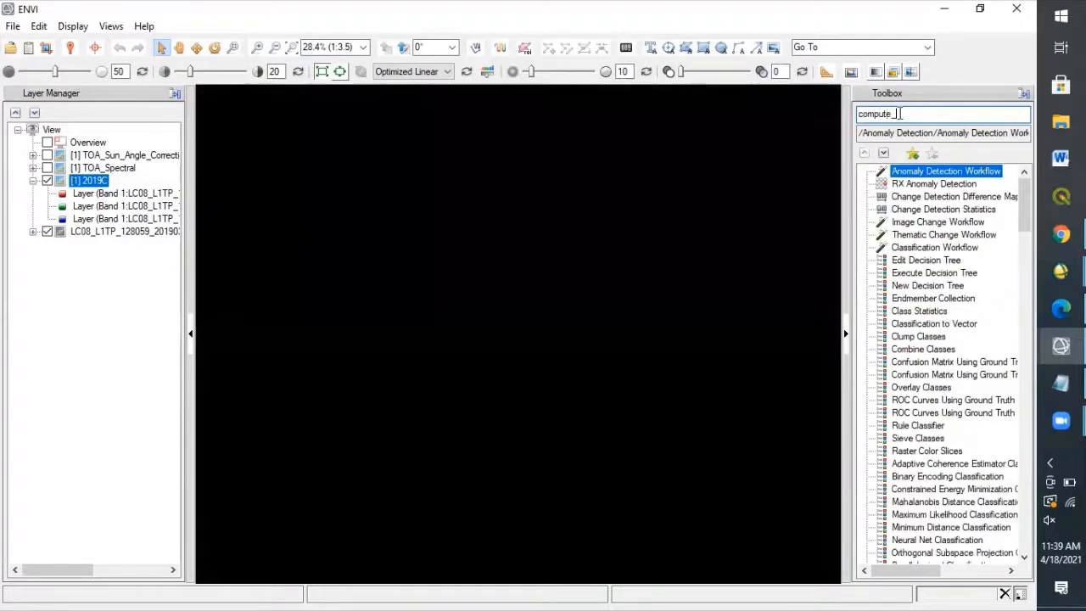
type("_statistic")
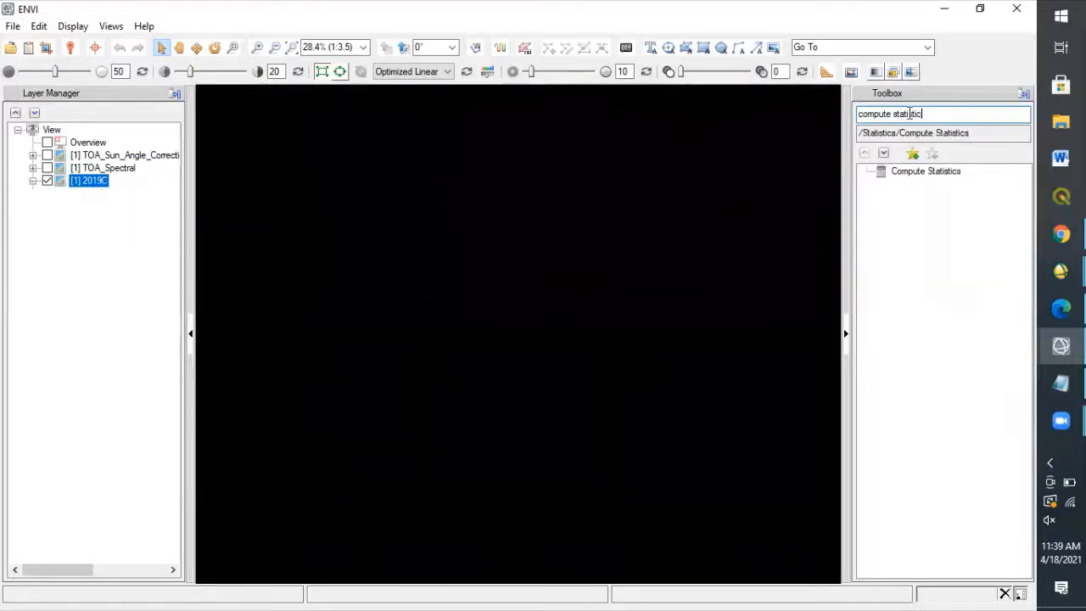
Minimize ENVI and Notepad, and close the 2019C statistics results window in ENVI Classic.
left_click(937, 13)
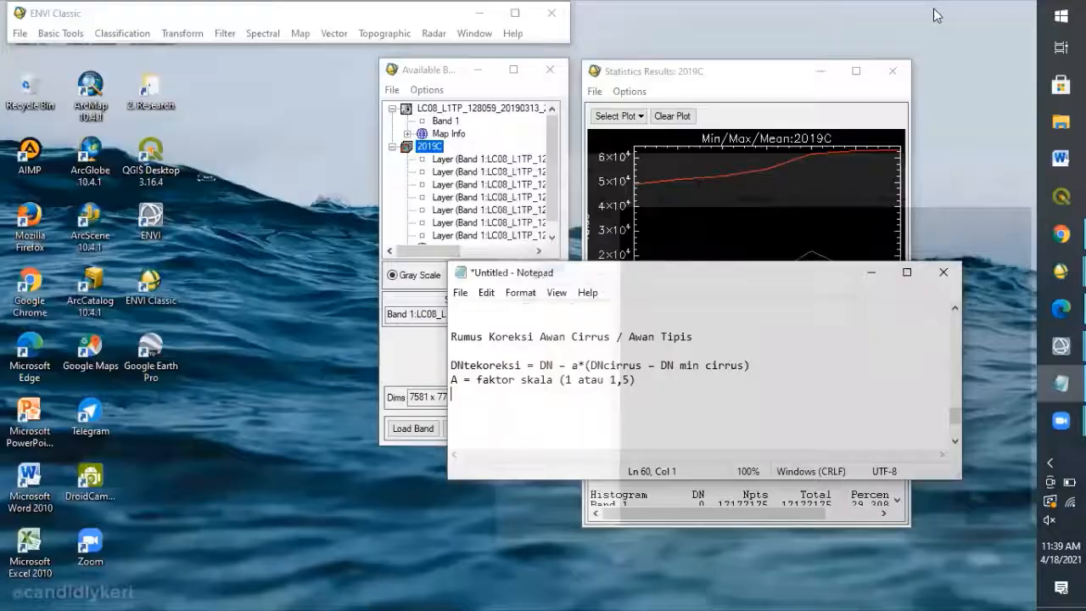
left_click(874, 274)
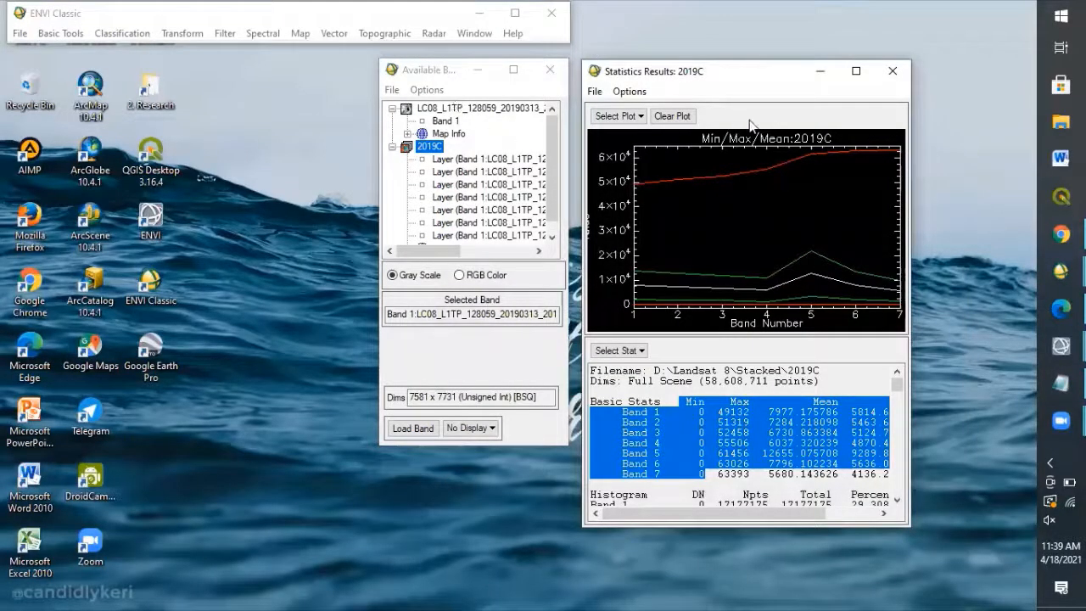
left_click(890, 73)
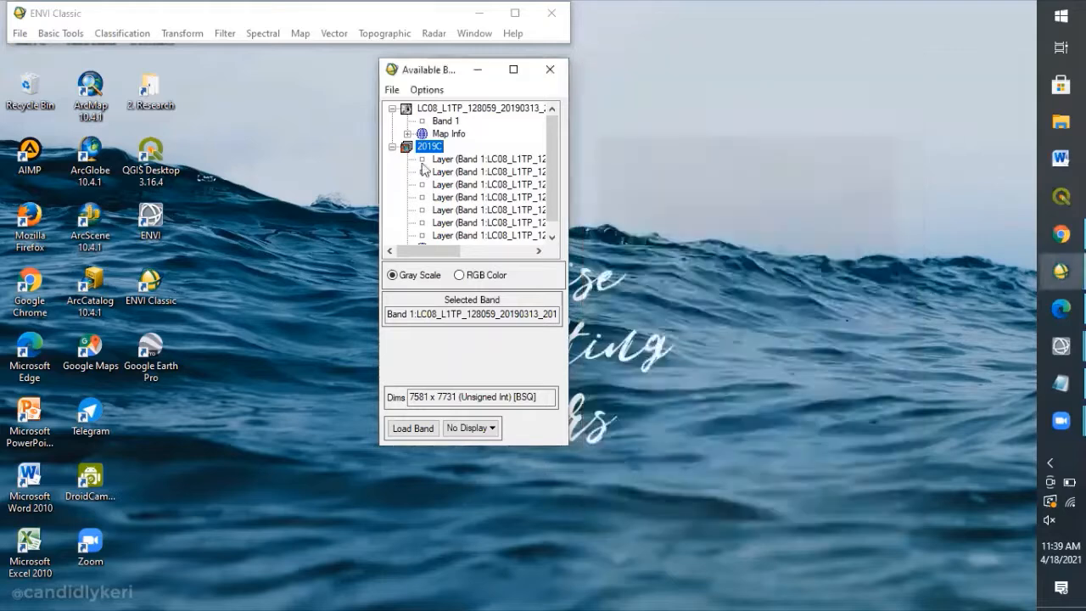
Run Quick Stats on LC08_L1TP_128059_20190313_20190325_01_T1_B9.TIF in ENVI Classic and view its basic statistics.
right_click(430, 113)
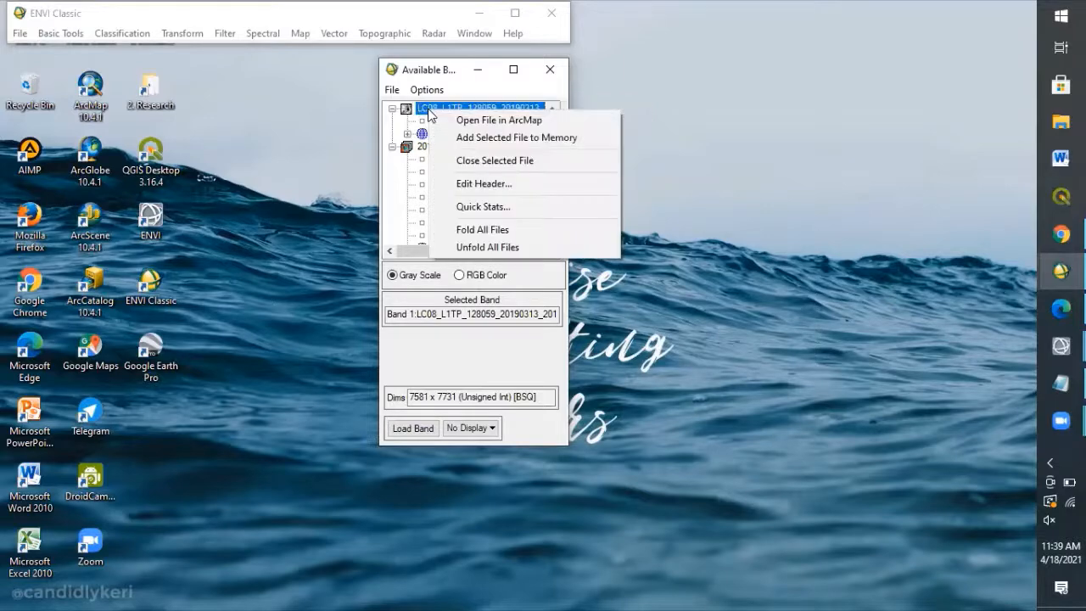
left_click(464, 208)
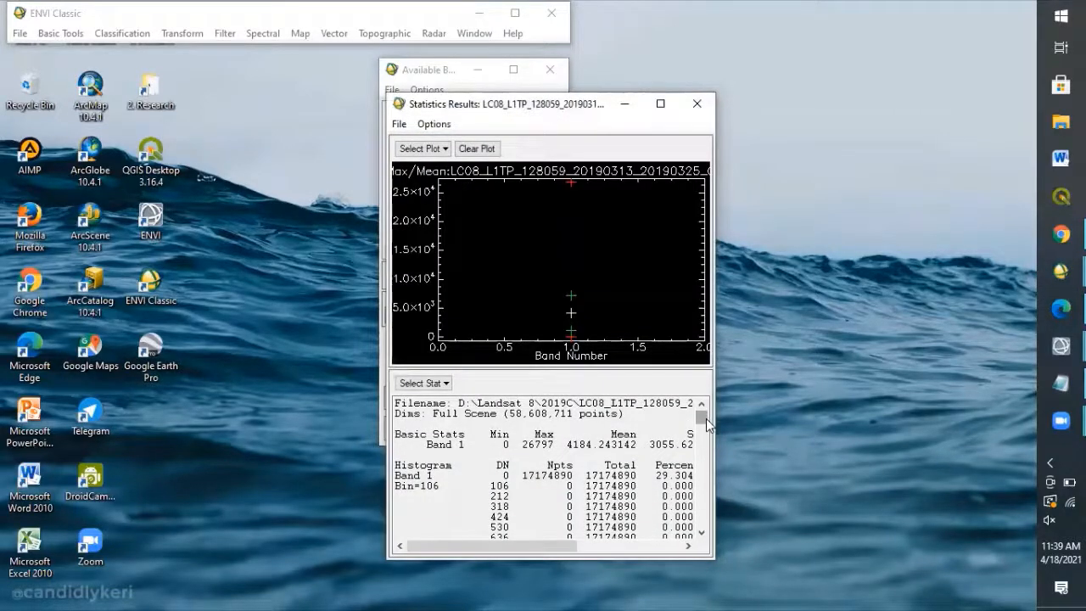
mouse_move(701, 418)
left_mouse_down()
mouse_move(704, 496)
mouse_move(700, 397)
left_mouse_up()
Switch to ENVI, compute full-scene statistics for the LC08_L1TP_128059_20190313_20190325_01_T1_B9 file, and highlight the Band 1 basic statistics row.
mouse_move(1060, 346)
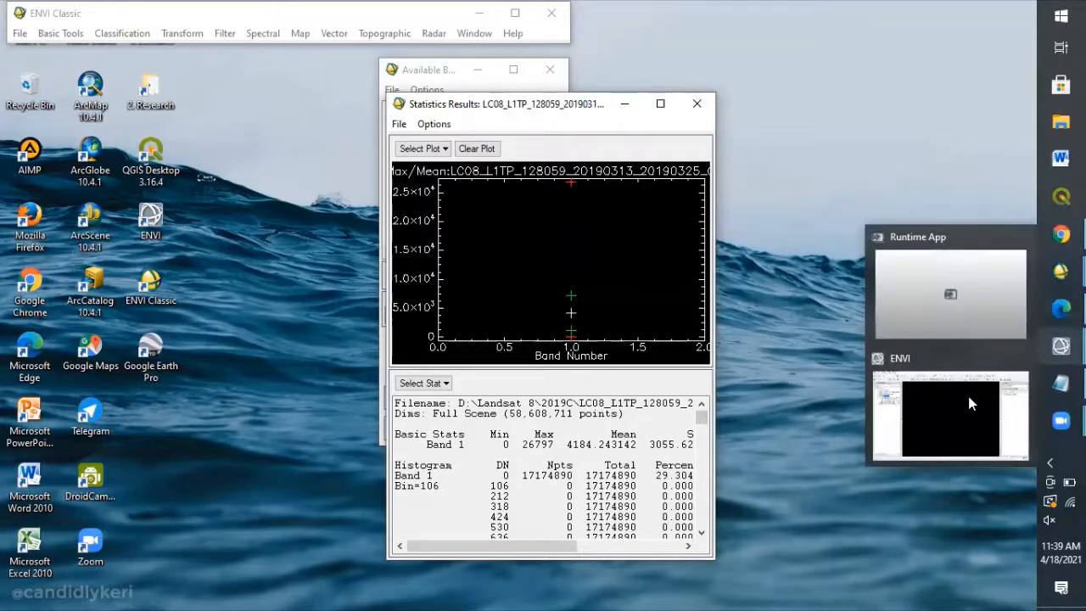
left_click(967, 392)
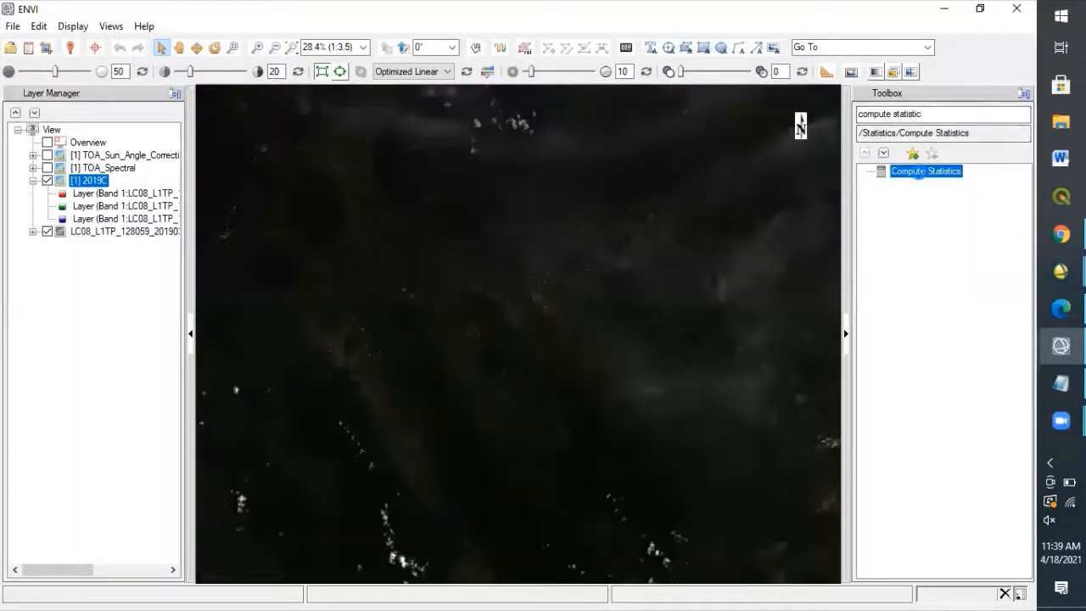
double_click(927, 172)
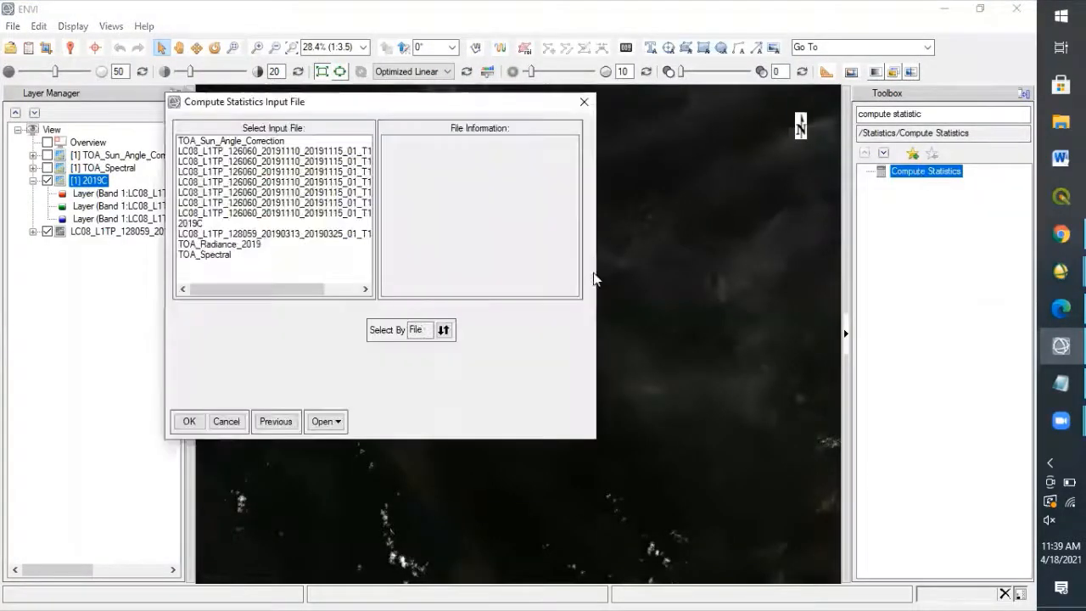
left_click(208, 234)
left_click(188, 421)
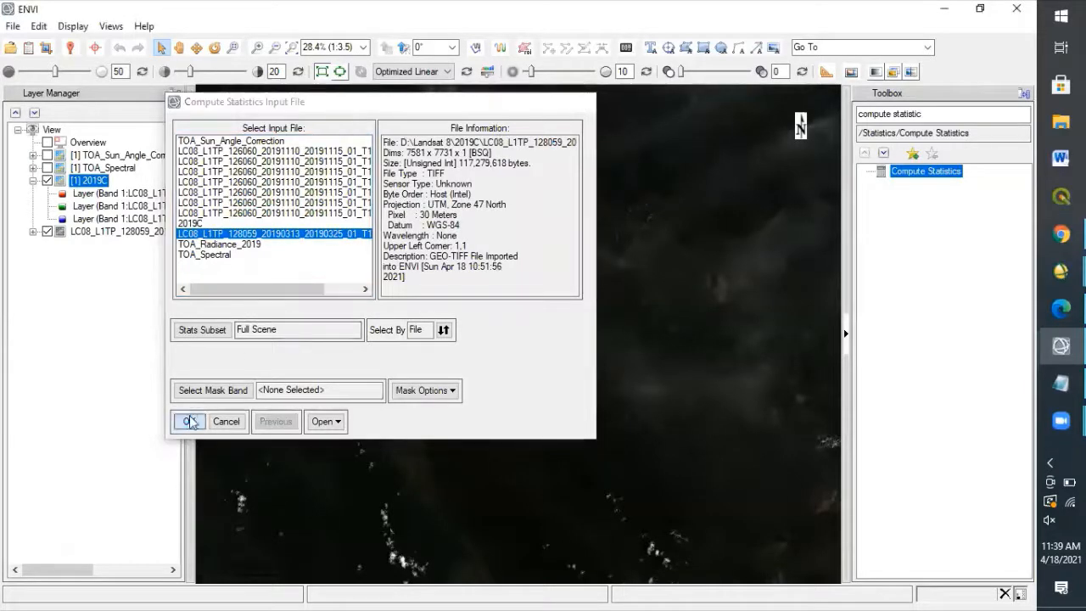
left_click(406, 433)
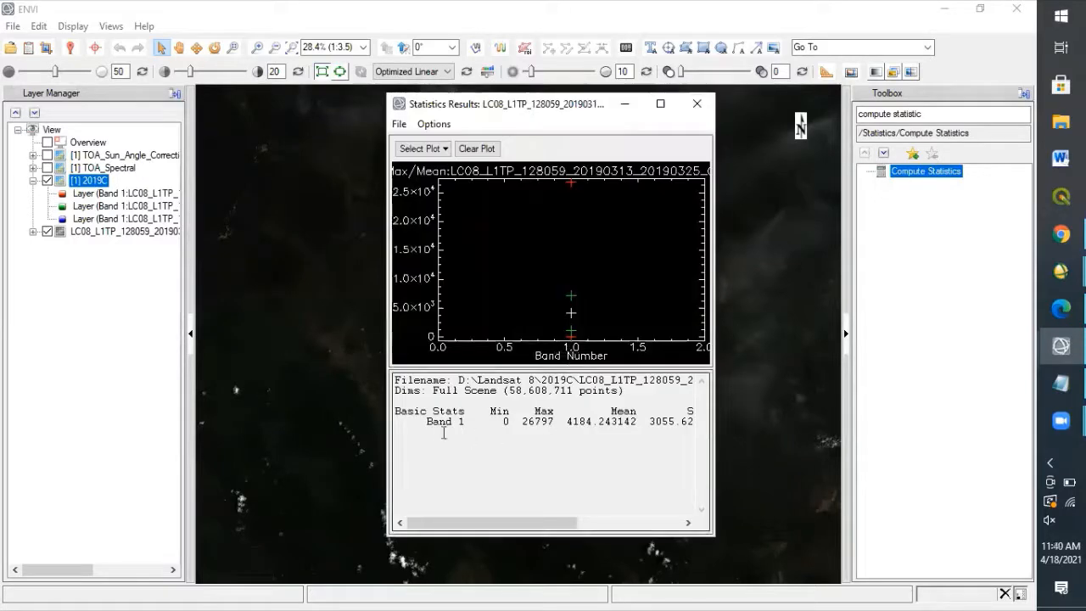
left_click_drag(413, 425, 649, 444)
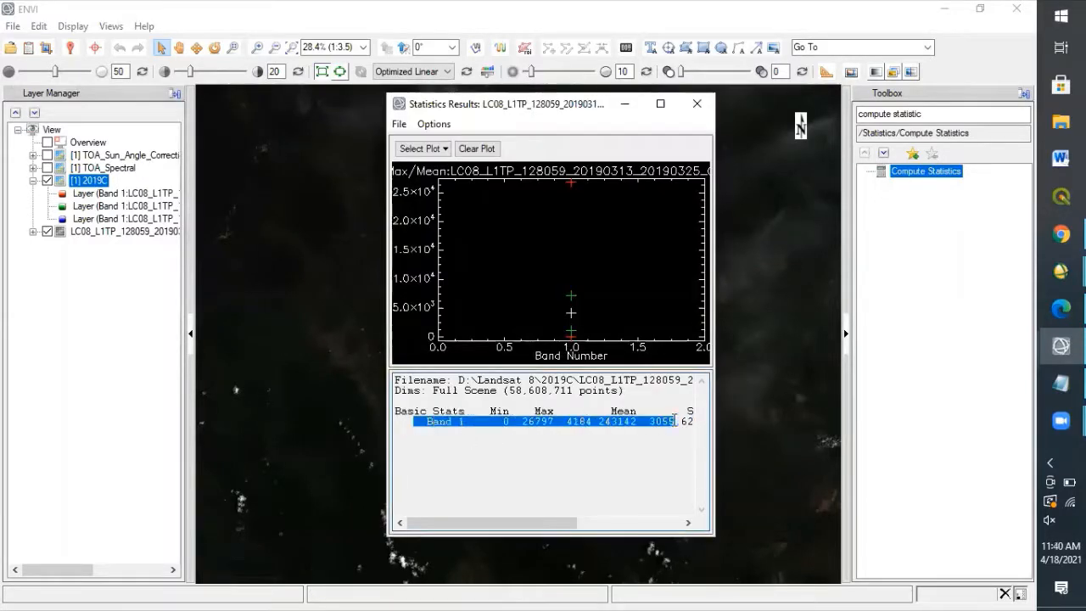
Return to the ENVI Classic statistics results and highlight the first DN above zero that has a nonzero pixel count in the histogram.
left_click(624, 103)
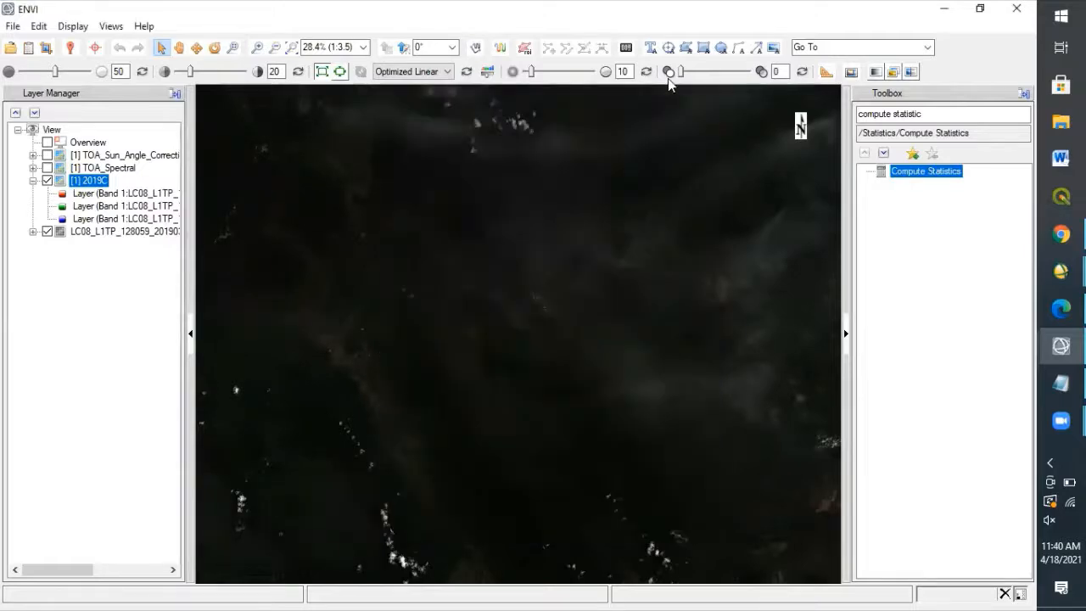
left_click(944, 8)
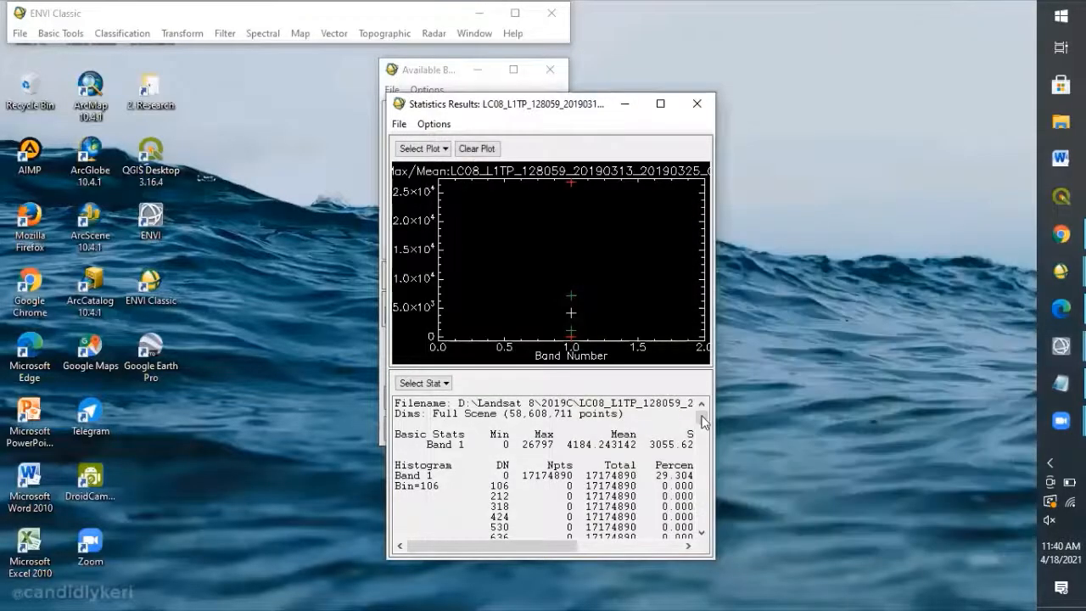
scroll(704, 434, "down", 2)
scroll(704, 434, "down", 15)
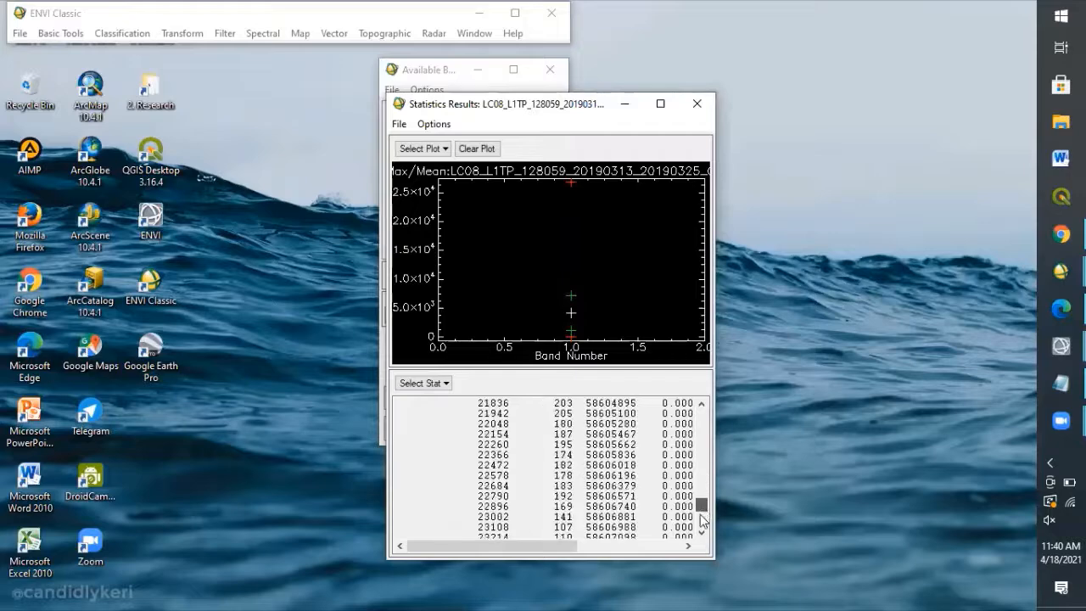
scroll(692, 444, "up", 8)
scroll(692, 444, "up", 10)
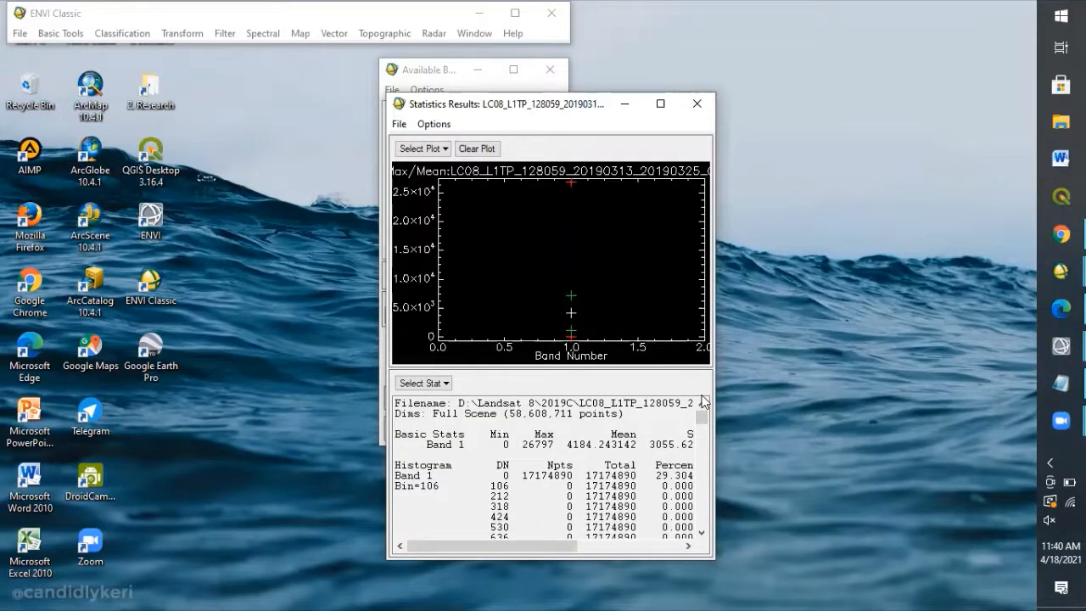
left_click_drag(701, 418, 702, 439)
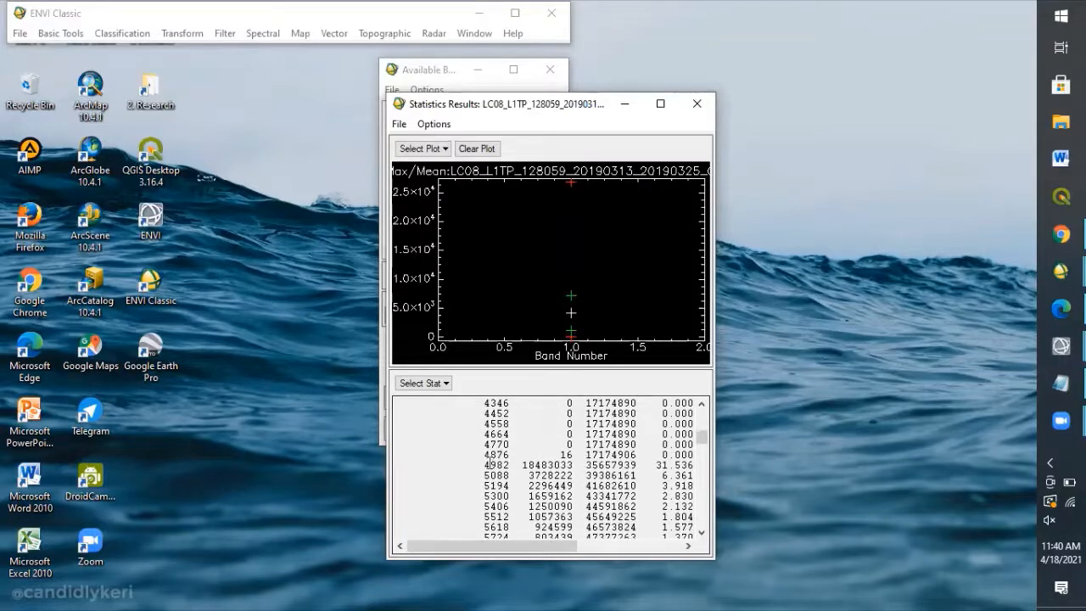
left_click_drag(482, 454, 509, 454)
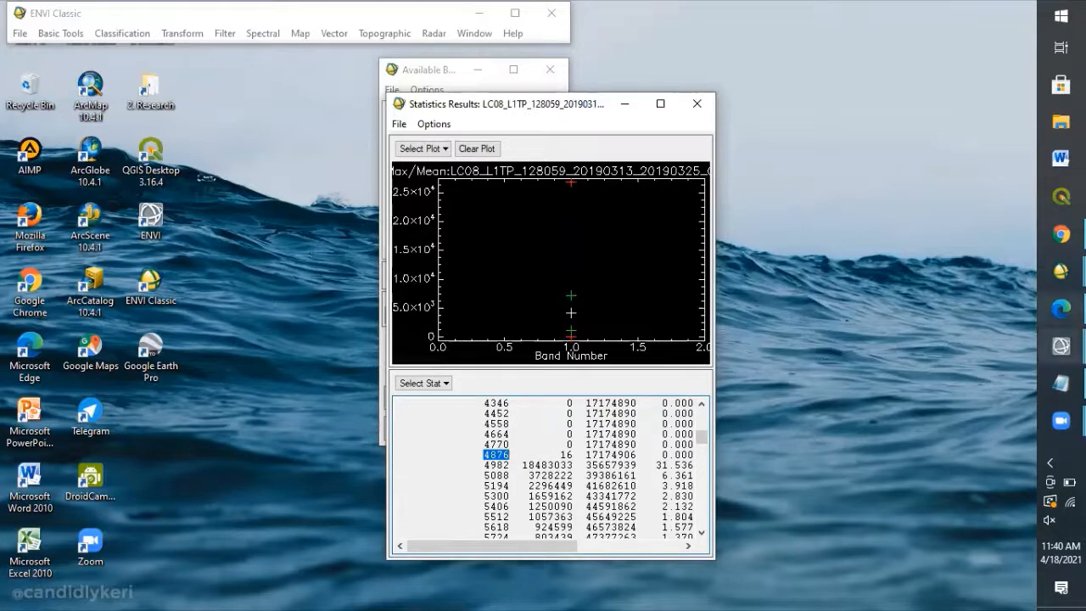
Check the Landsat band 9 DN value in the Notepad notes, then return to ENVI and minimize the statistics results.
mouse_move(1060, 383)
left_click(1003, 395)
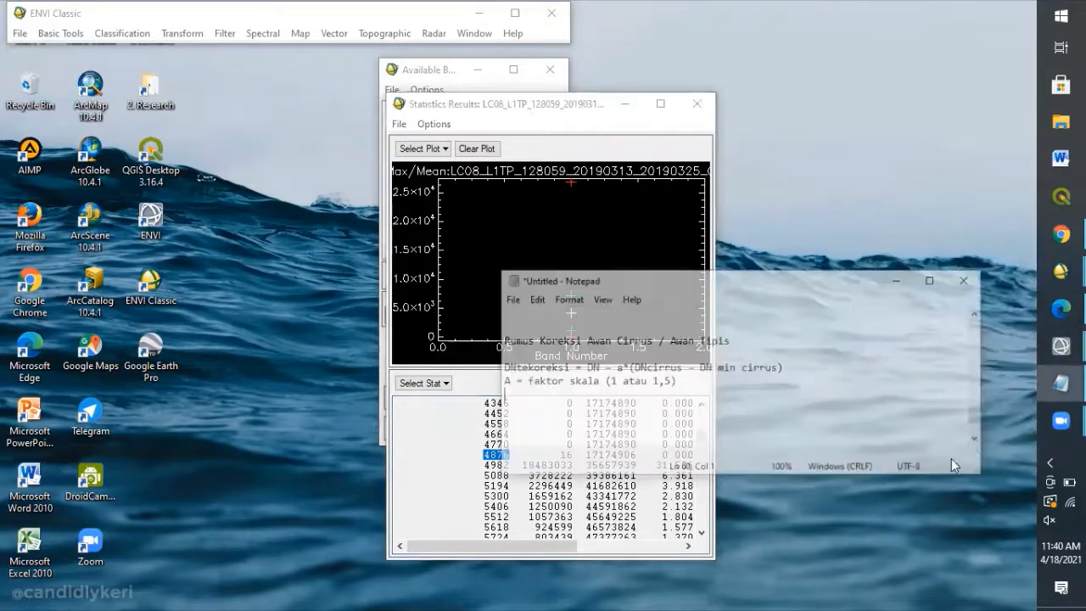
scroll(957, 438, "down", 5)
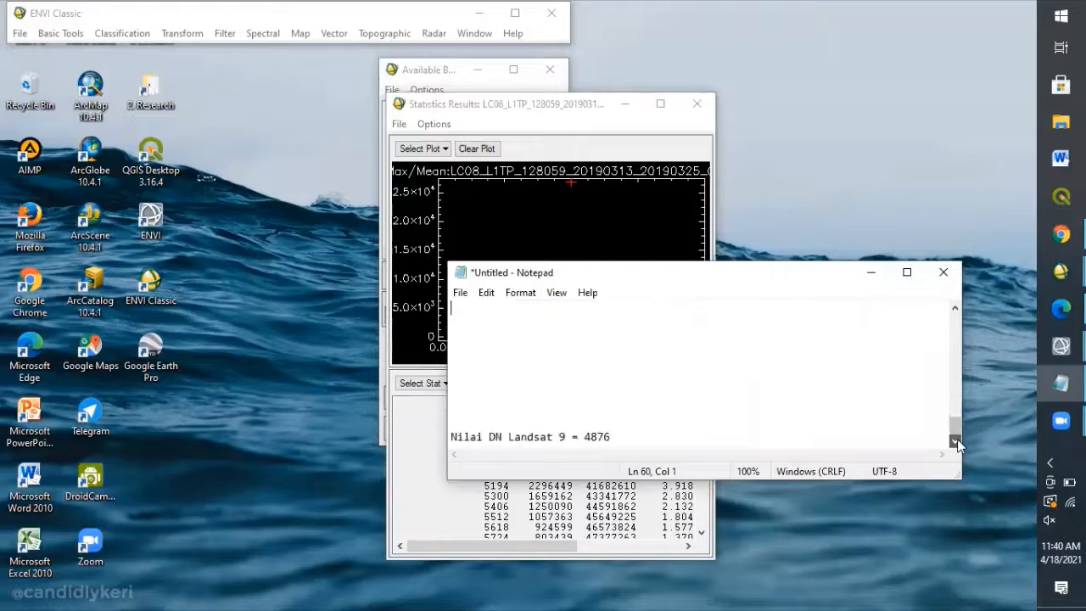
left_click(664, 444)
mouse_move(1060, 309)
mouse_move(1060, 345)
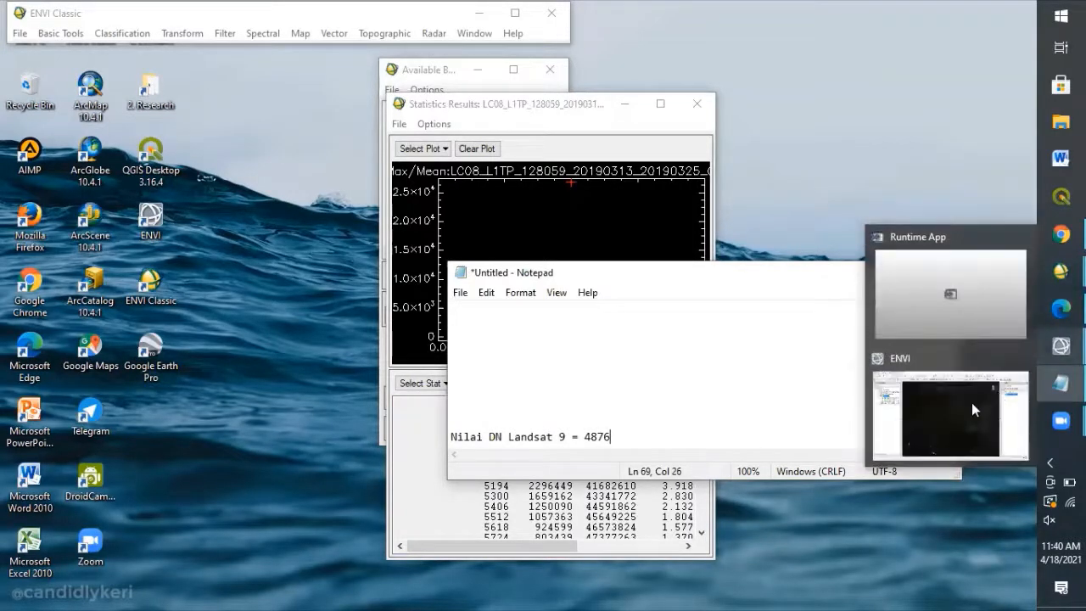
left_click(972, 402)
left_click(624, 104)
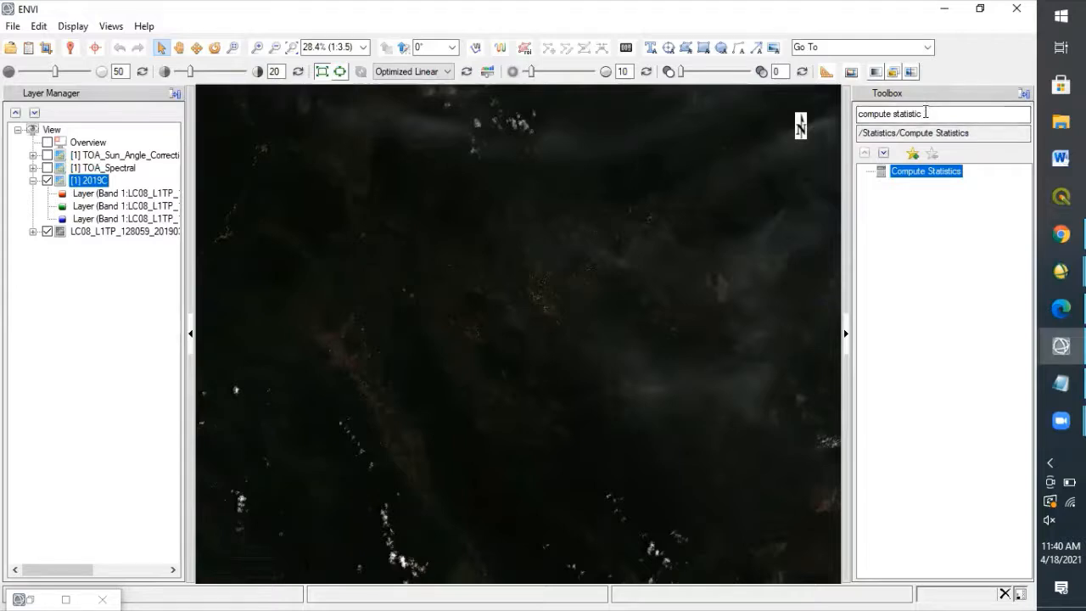
Search the toolbox for "band", open Band Math, and clear the list of previous expressions.
triple_click(992, 113)
type("band")
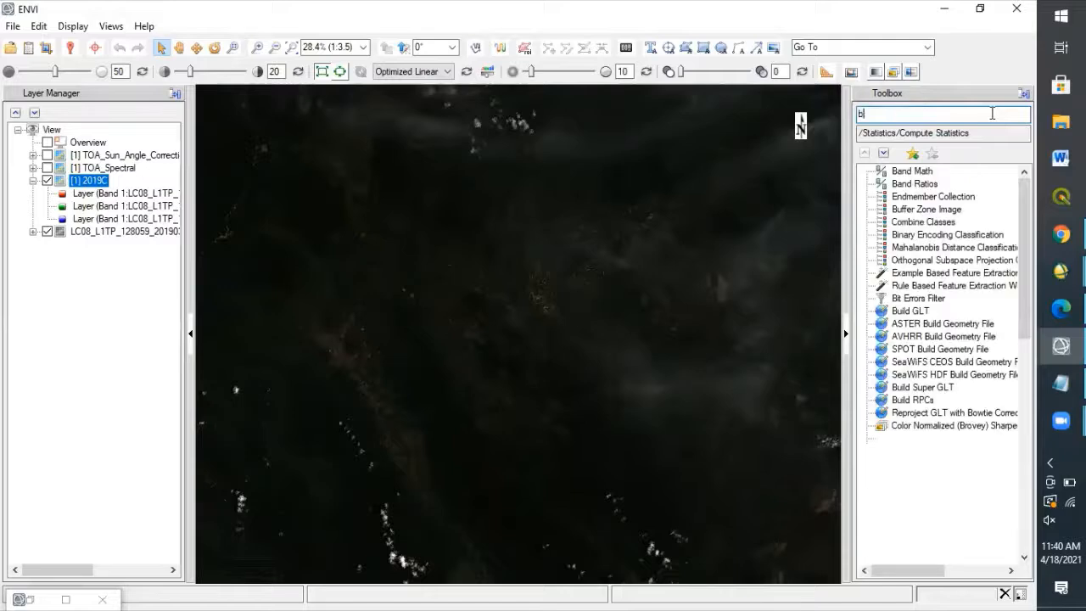
left_click(919, 174)
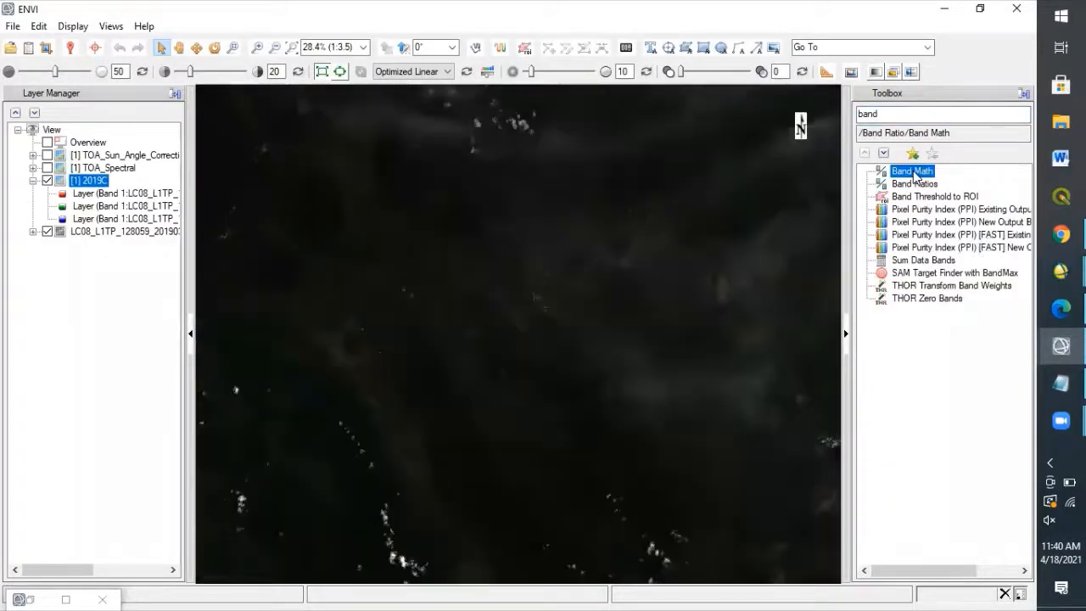
double_click(913, 172)
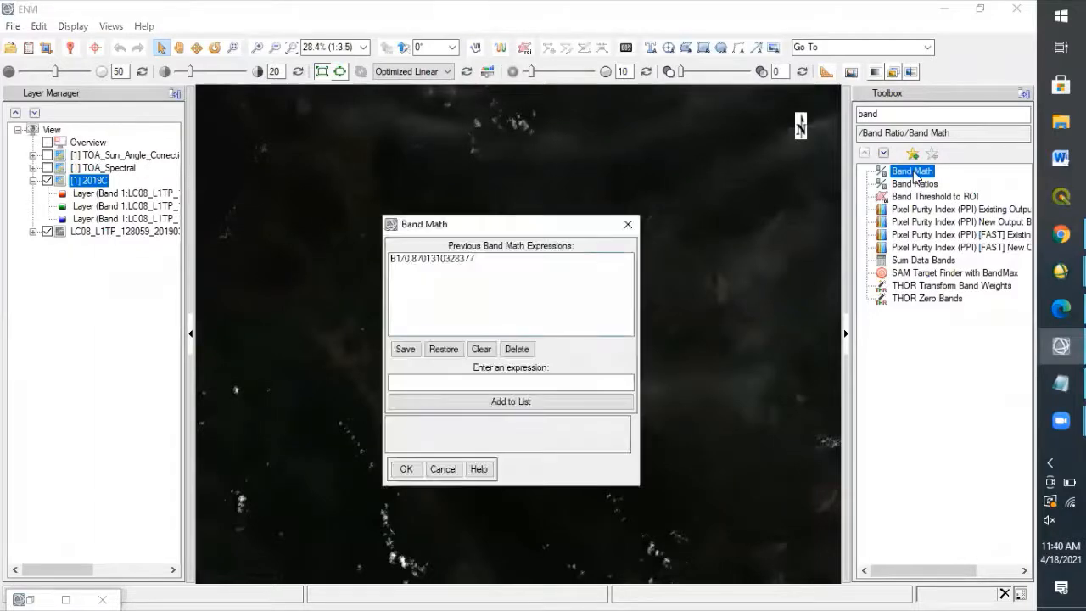
left_click(481, 349)
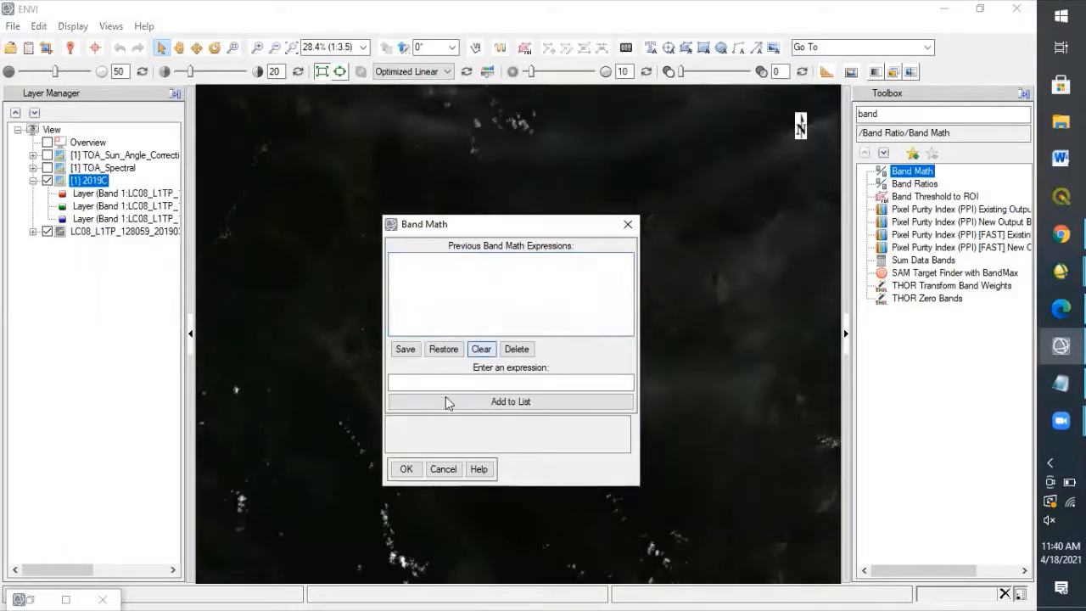
Begin the cirrus correction expression in Band Math with b1-1.5*(b9-.
left_click(427, 383)
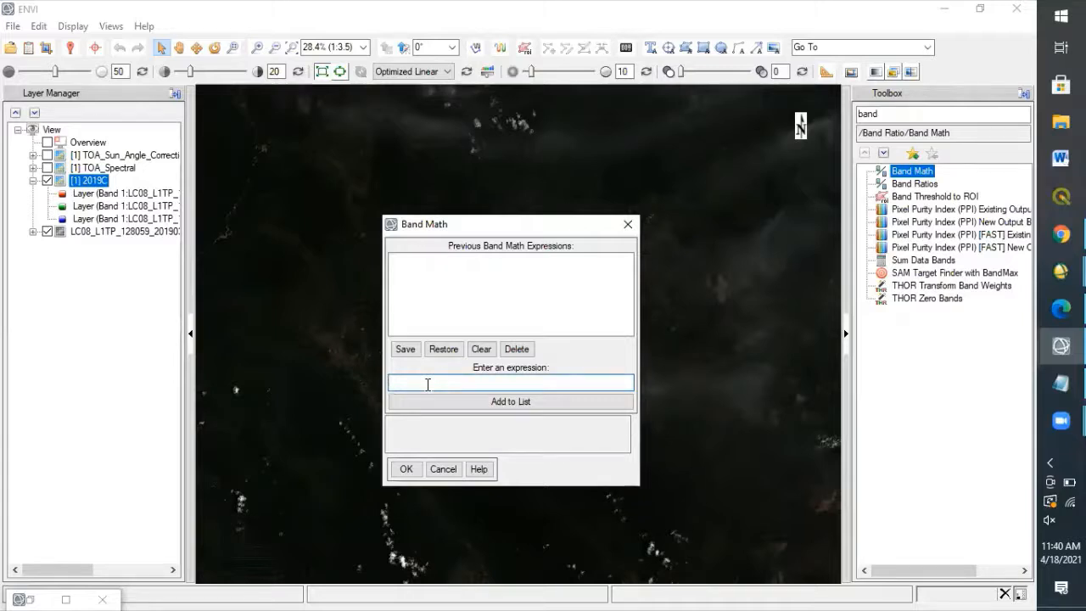
type("b1-1.5*(b9-")
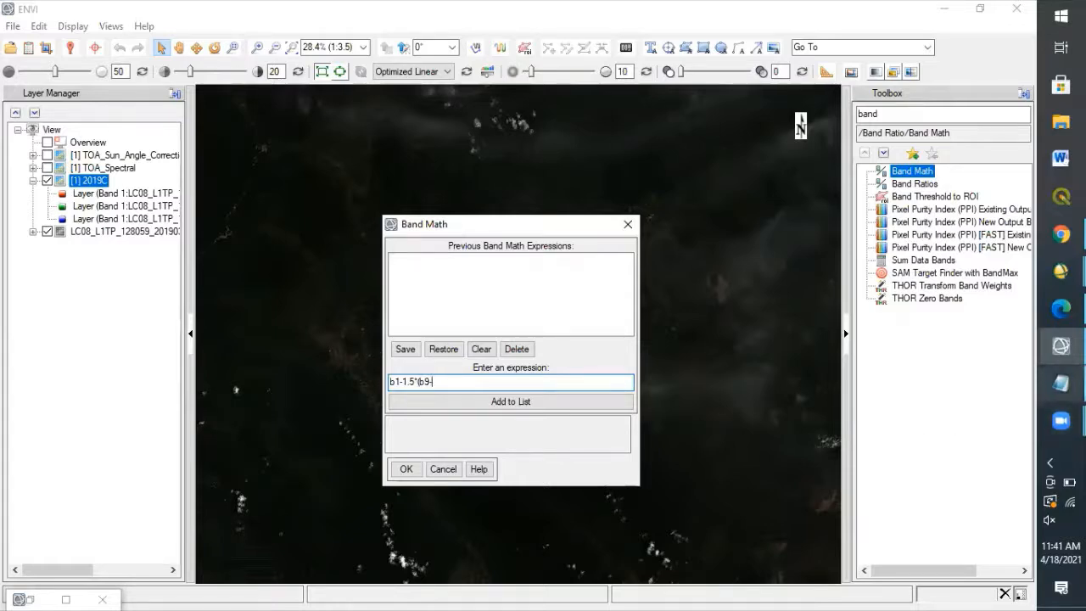
Copy 4876 from the Notepad notes, complete the expression as b1-1.5*(b9-4876), add it to the list, and accept it.
left_click(1061, 383)
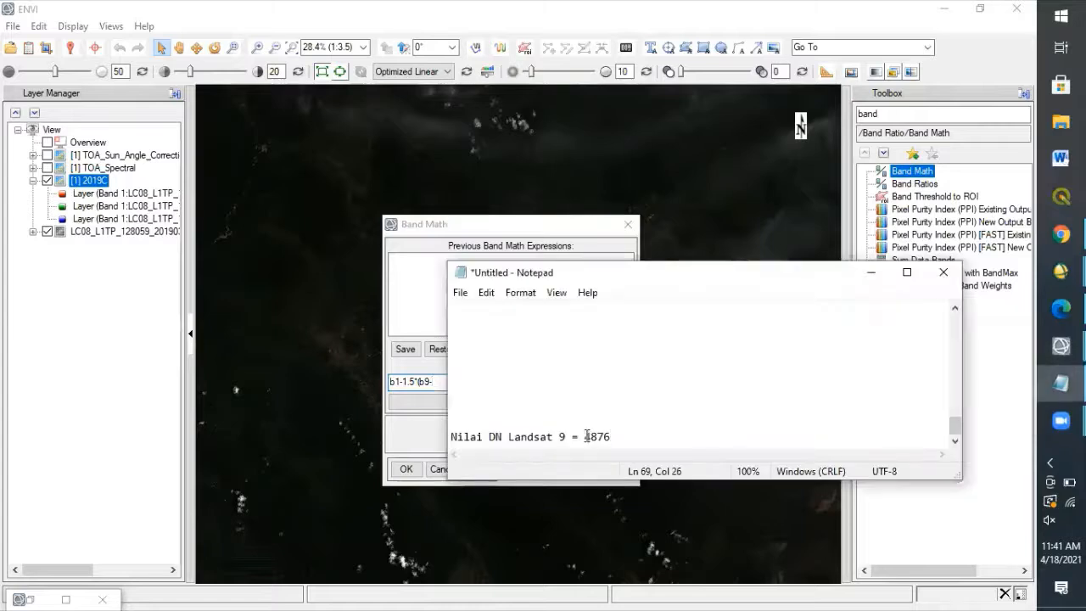
left_click_drag(585, 436, 611, 438)
key("ctrl+c")
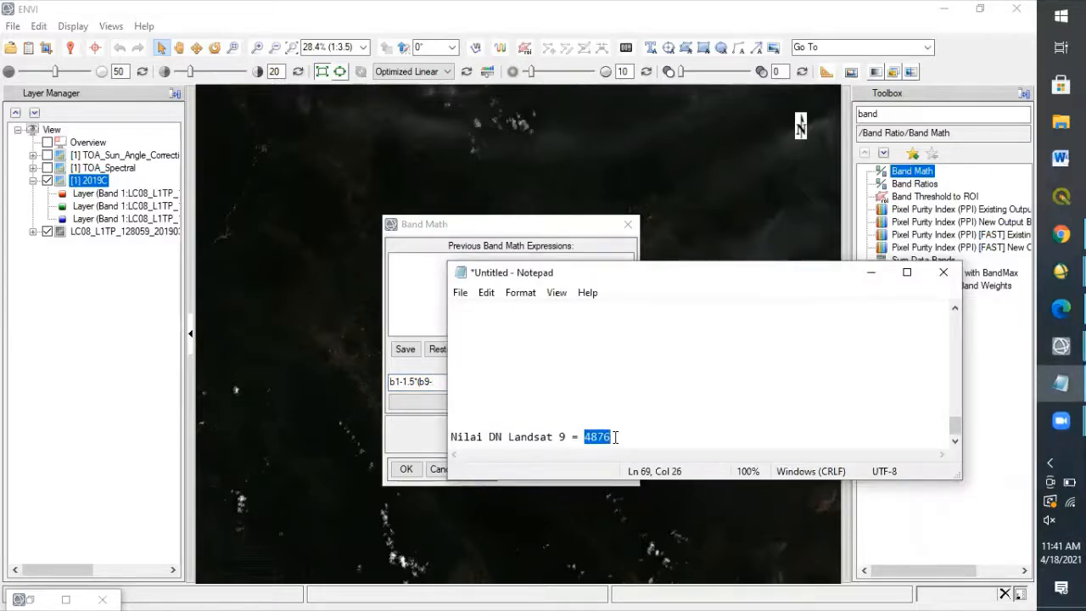
left_click(411, 312)
left_click(441, 380)
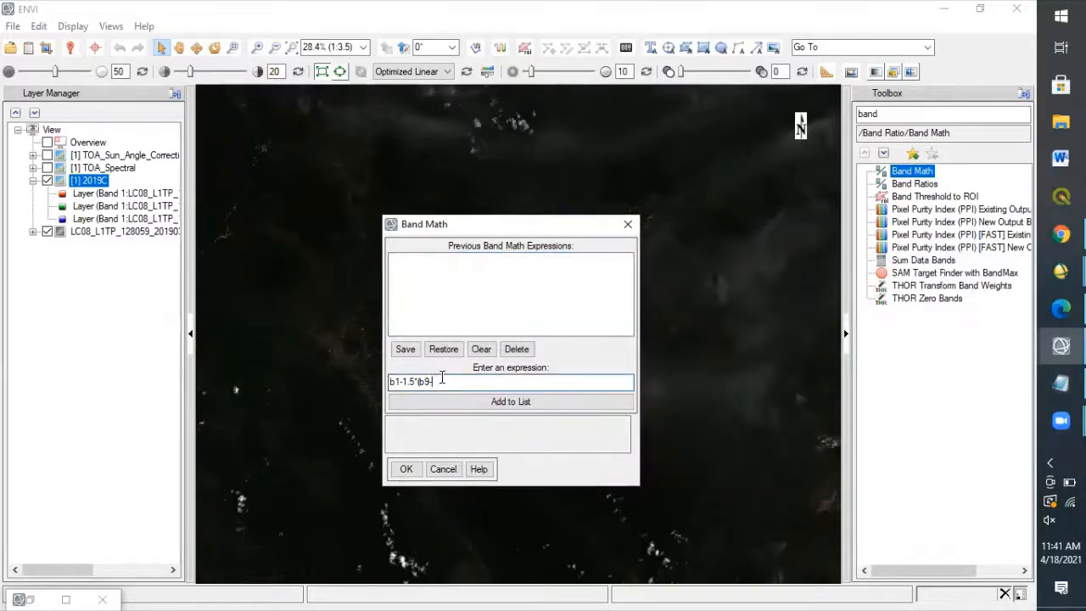
key("ctrl+v")
type(")")
left_click(460, 403)
left_click(406, 469)
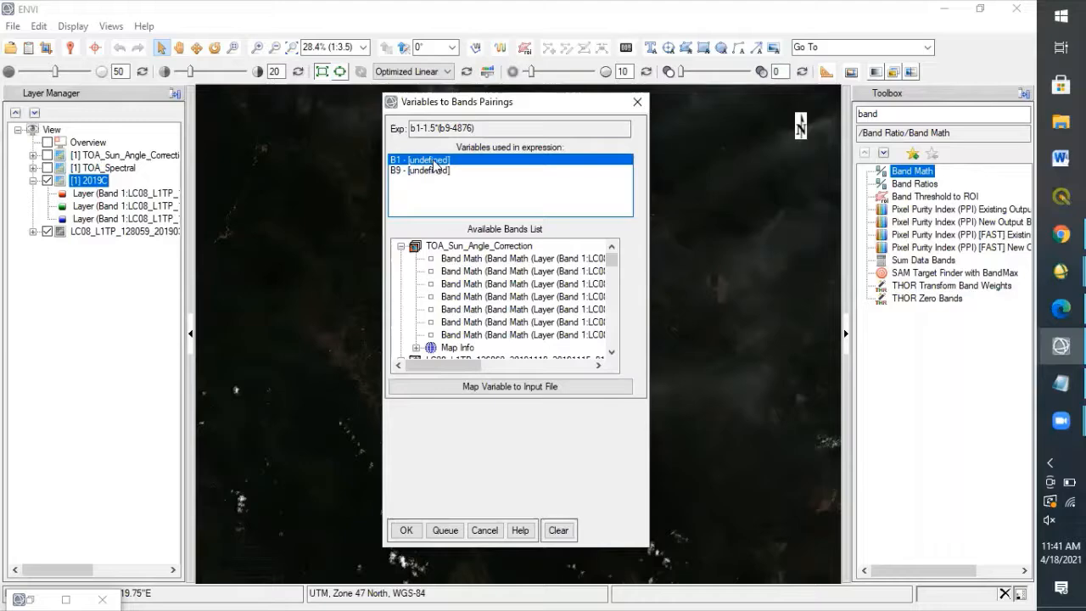
Map variable B1 to the 2019C file with all 7 bands, and try to confirm the band pairings.
left_click(487, 388)
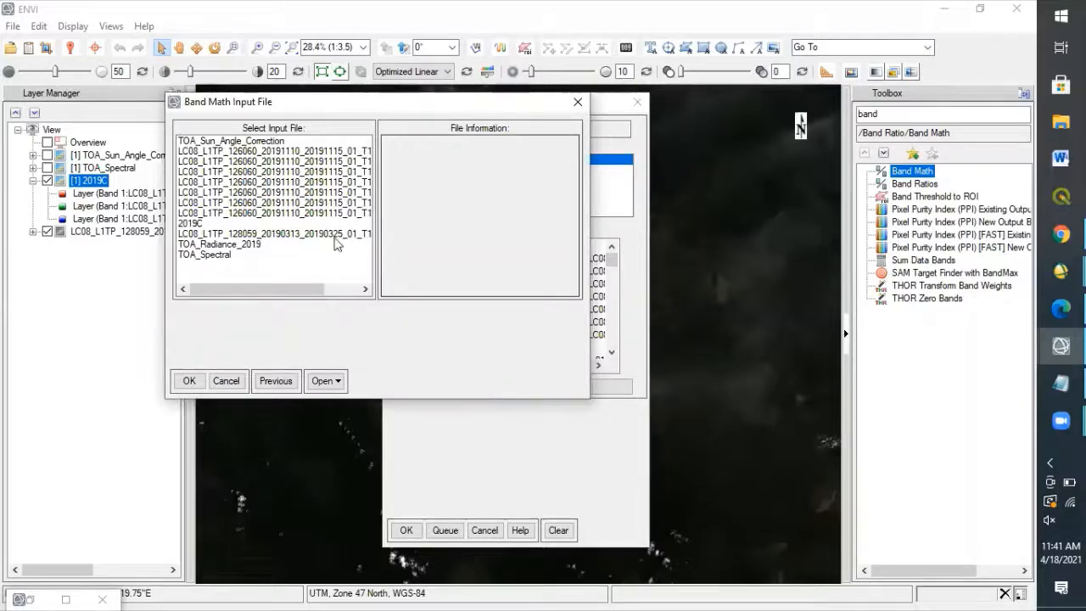
left_click(190, 225)
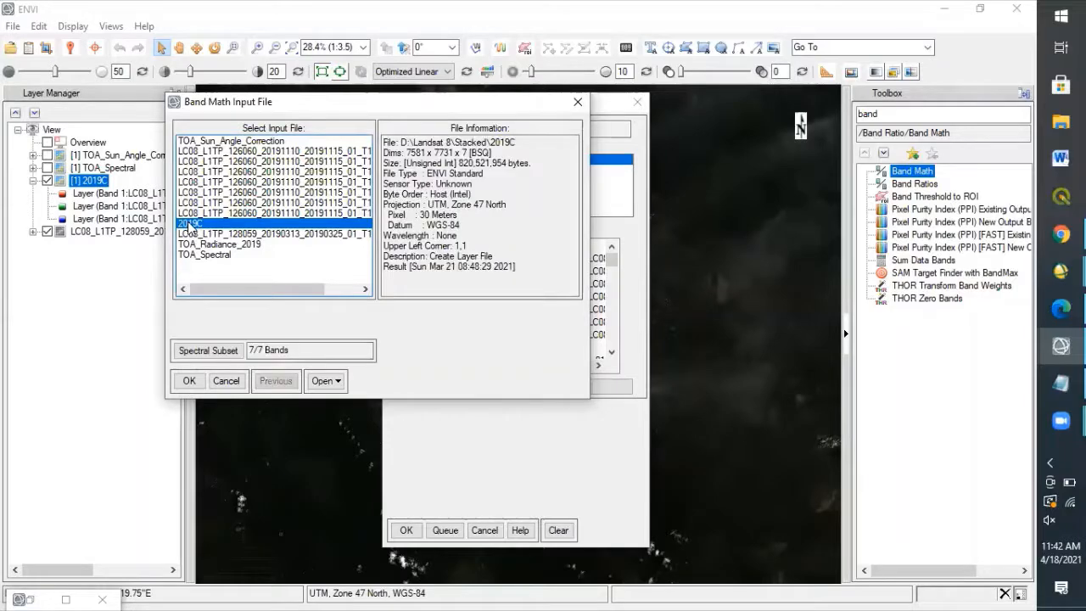
left_click(189, 381)
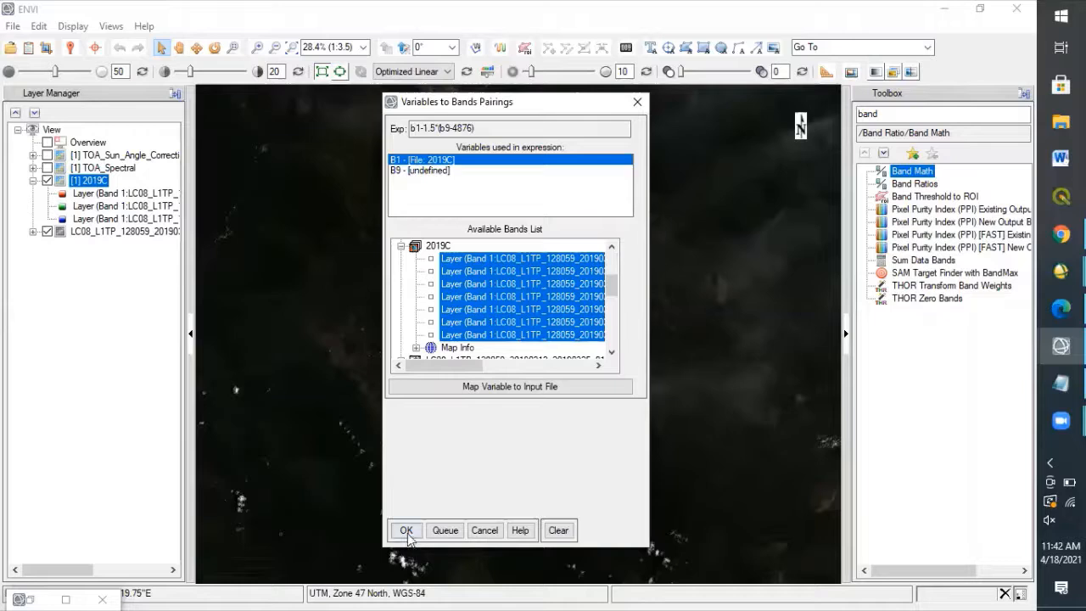
left_click(406, 531)
left_click(575, 366)
Map variable B9 to the input file LC08_L1TP_128059_20190313_20190325_01_T1_B9.TIF.
left_click(450, 171)
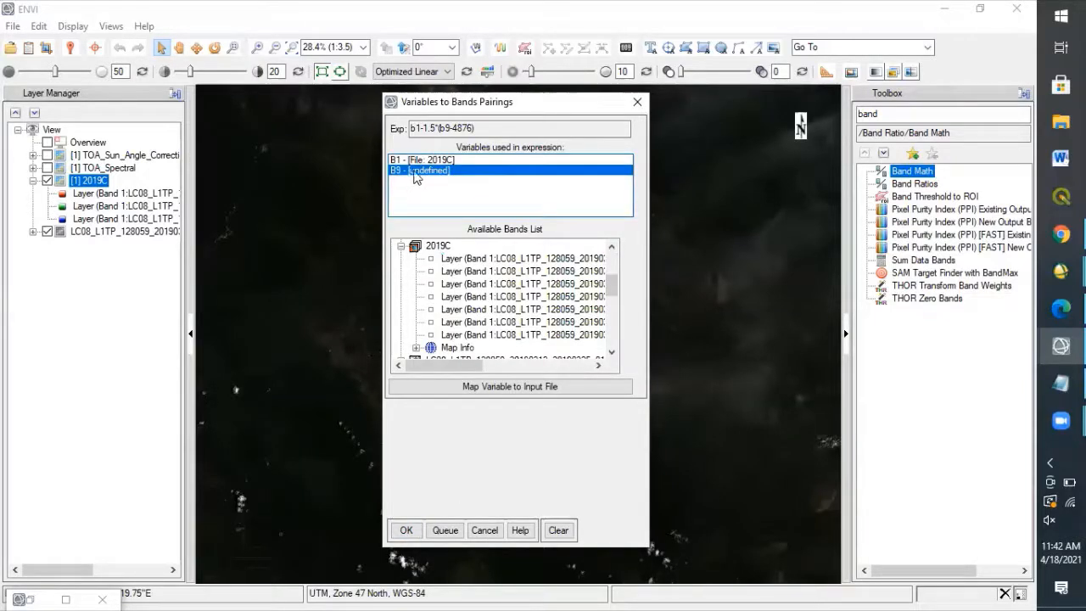
left_click(469, 387)
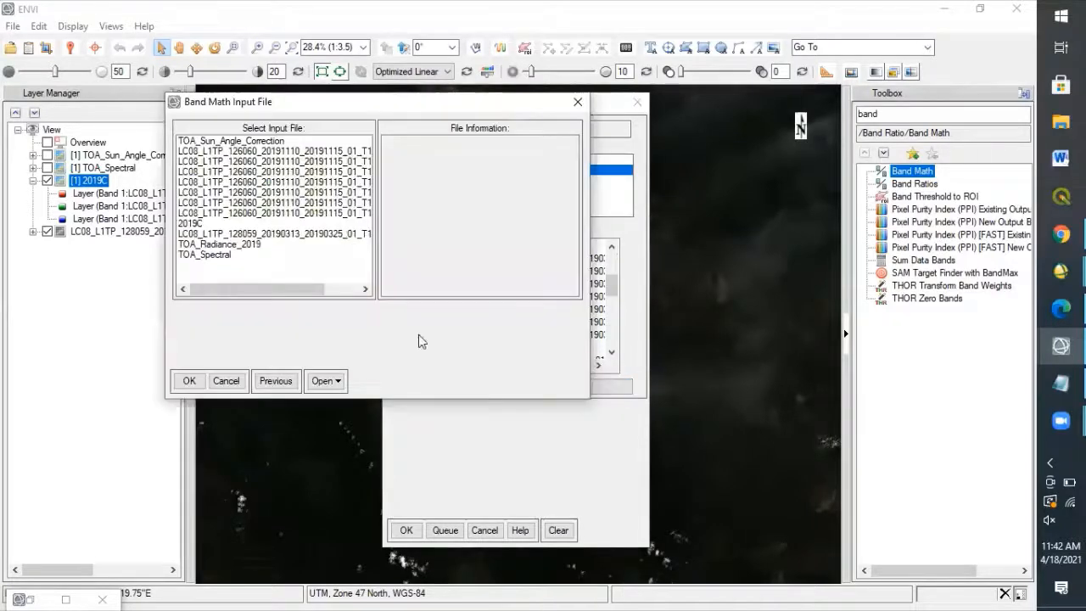
left_click(356, 233)
left_click_drag(302, 290, 356, 293)
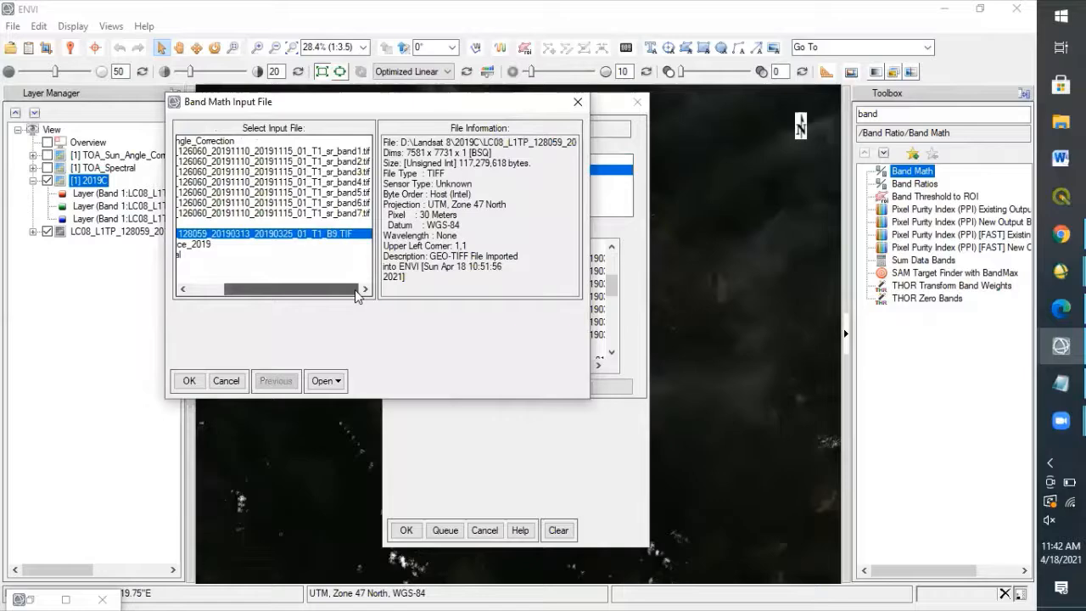
left_click(189, 380)
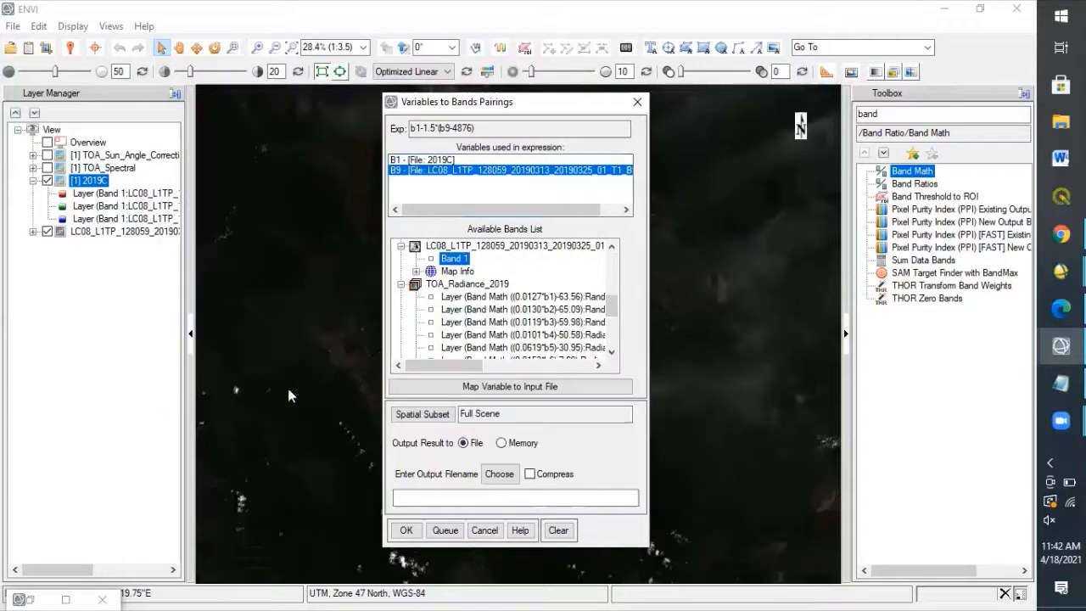
Check the files mapped to variables B1 and B9 against the cirrus correction expression.
left_click(416, 160)
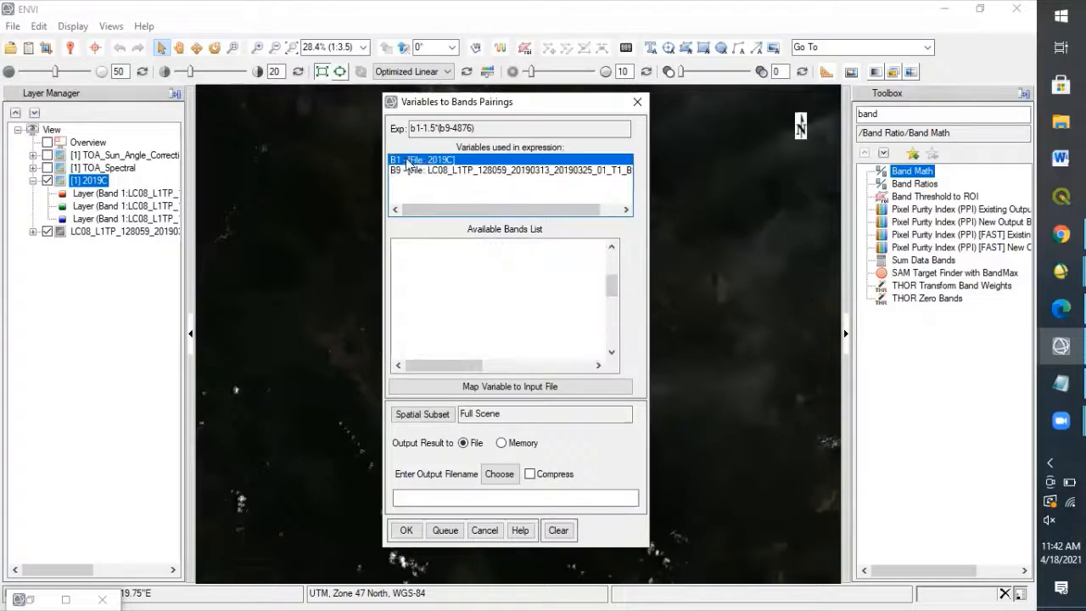
left_click(471, 169)
left_click(468, 160)
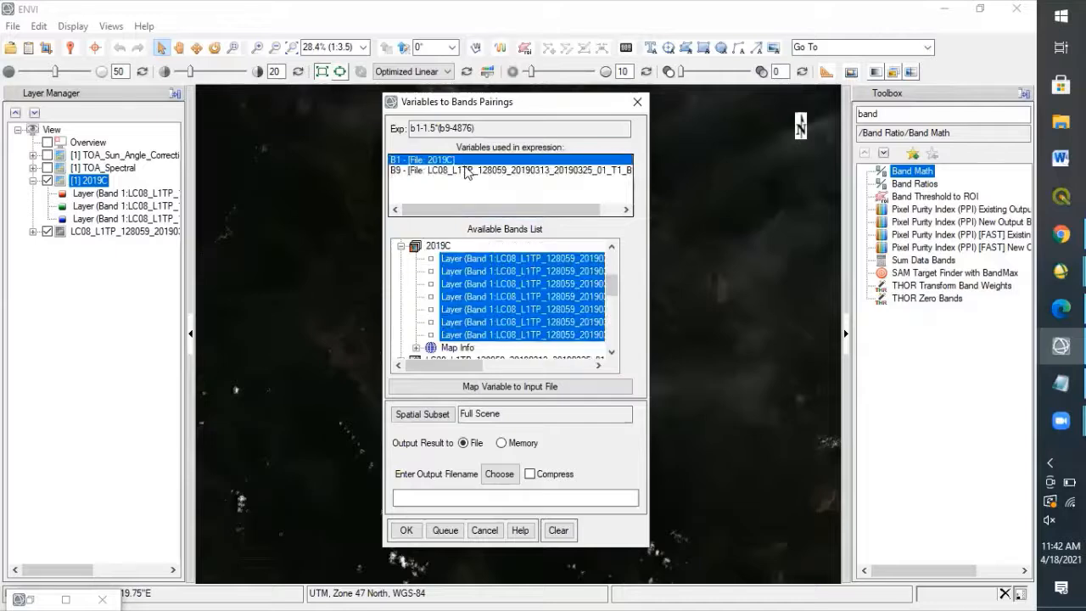
left_click(469, 170)
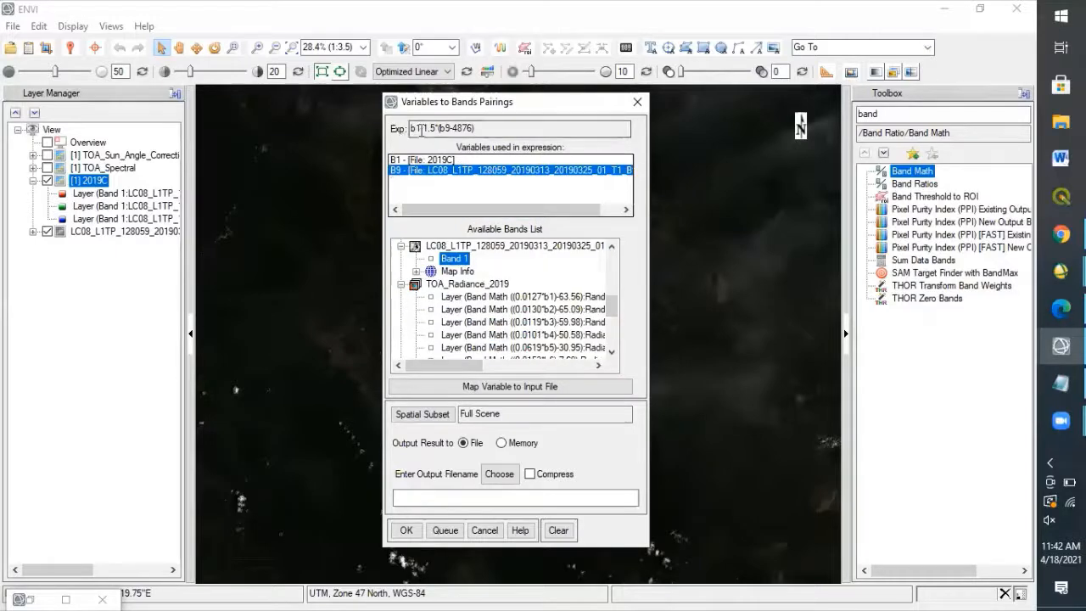
left_click_drag(411, 128, 475, 128)
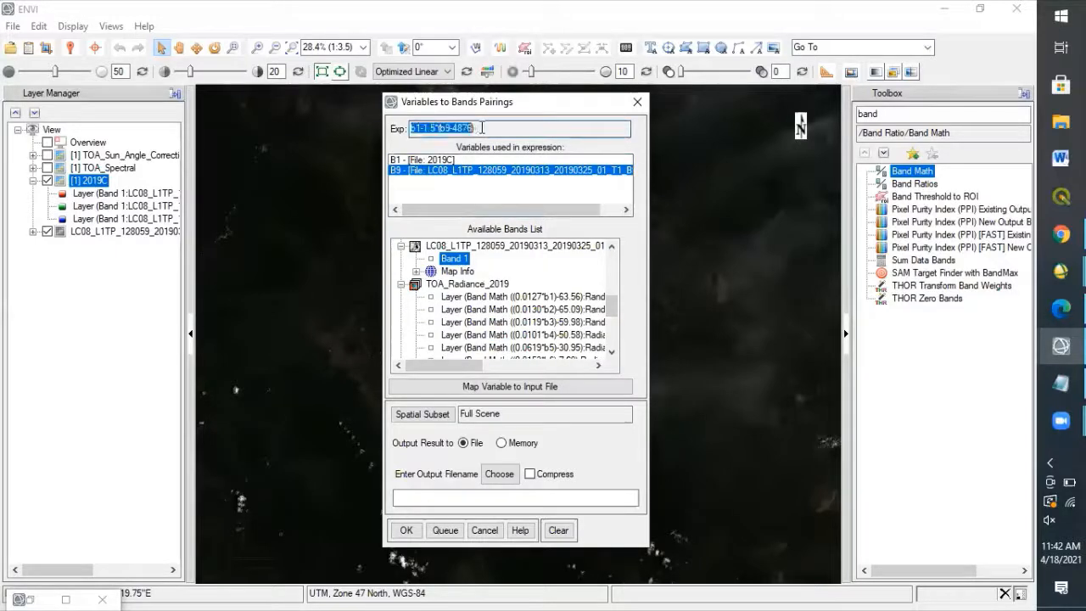
Set the output file to Koreksi_Awan_Cirrus in the Landsat 8 Preprocessing 2 folder and run the band math.
left_click(492, 476)
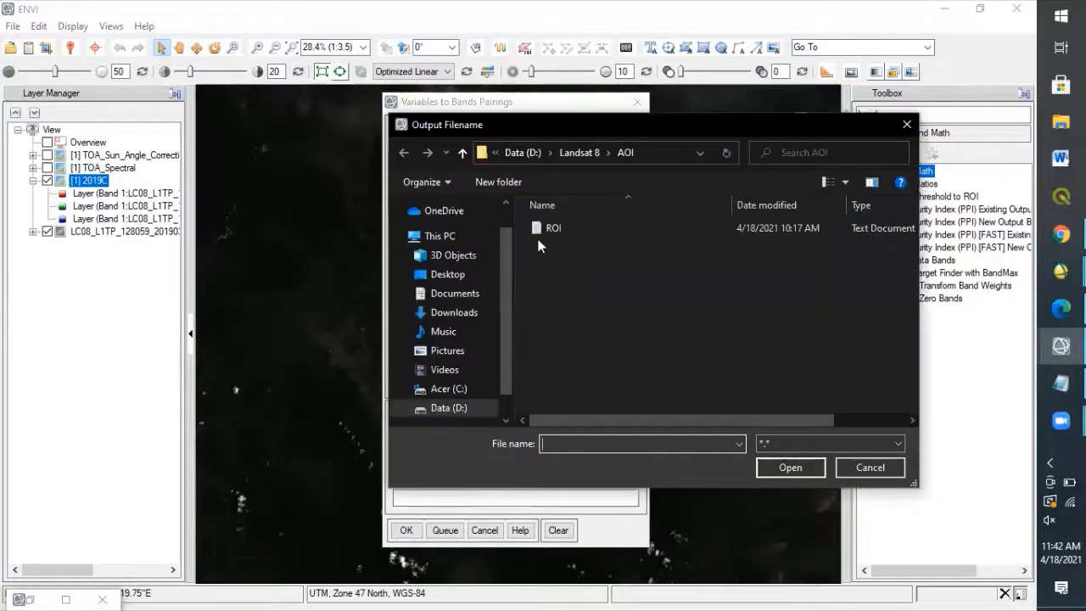
left_click(572, 152)
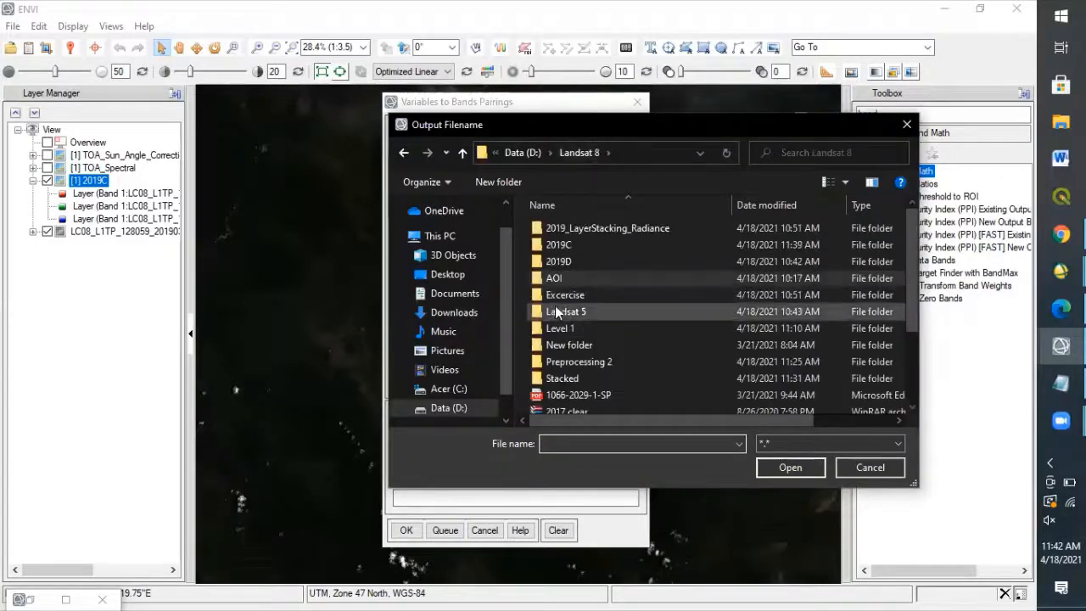
double_click(555, 361)
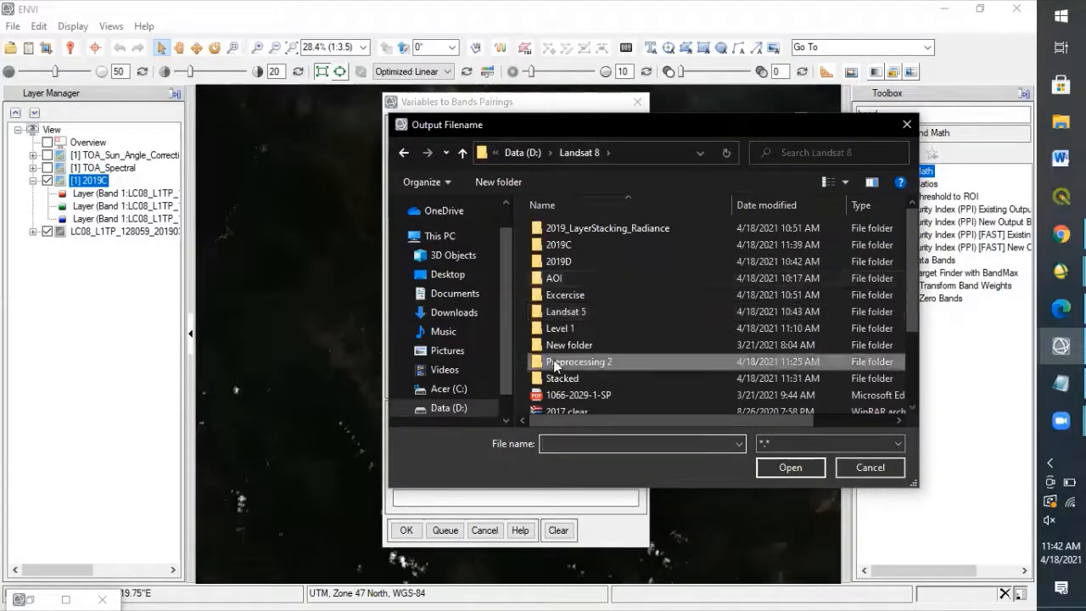
left_click(570, 445)
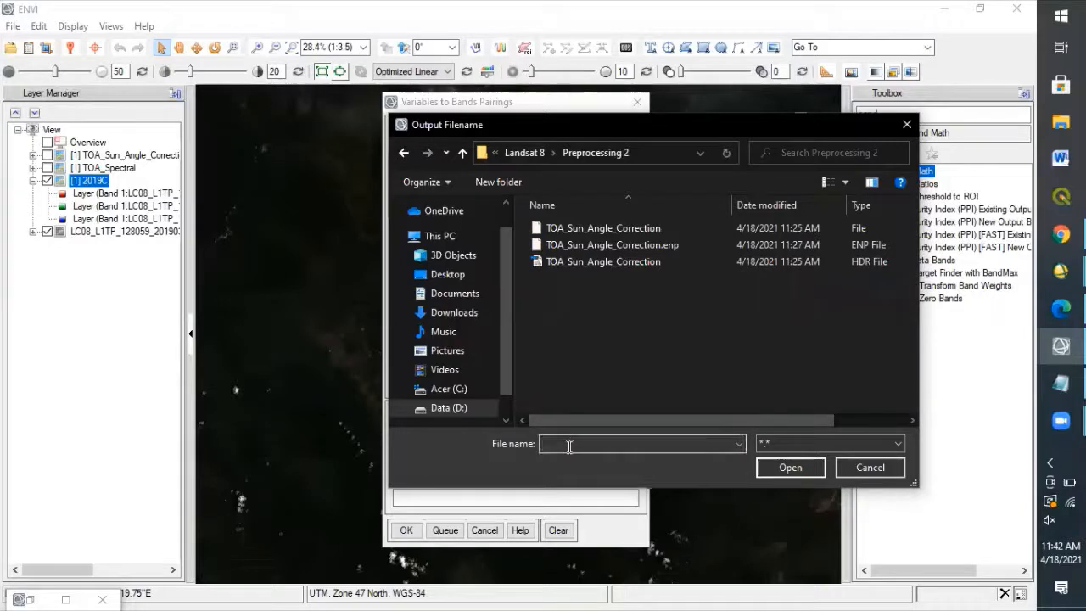
type("Korekso")
key("BackSpace")
type("i_Awan_Cirrus")
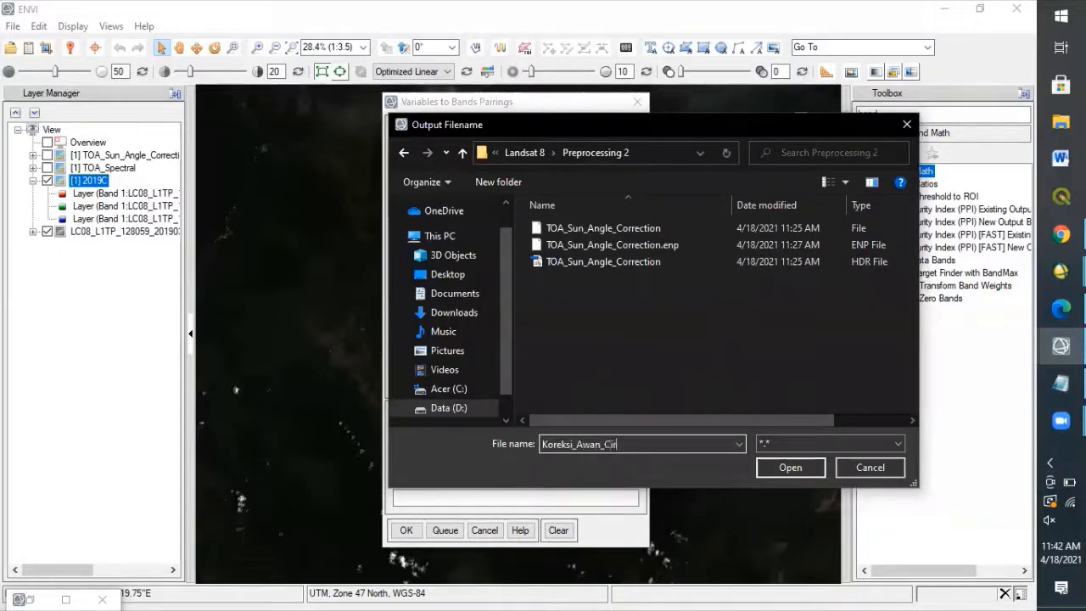
left_click(788, 468)
left_click(411, 531)
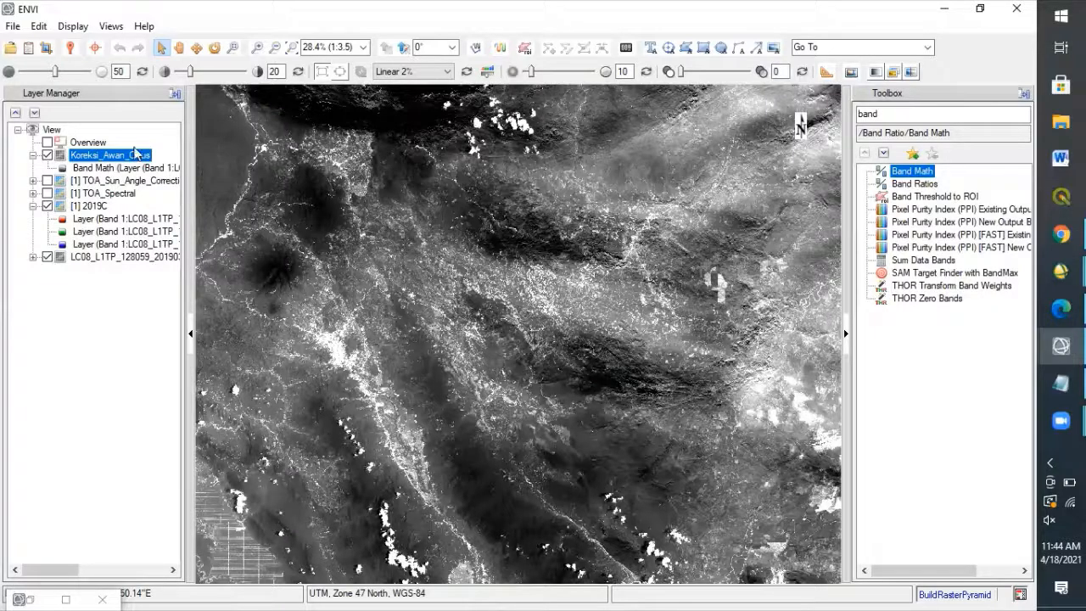
Load Koreksi_Awan_Cirrus from the Data Manager as an RGB composite, with its fourth band as red, third as green and second as blue.
left_click(29, 49)
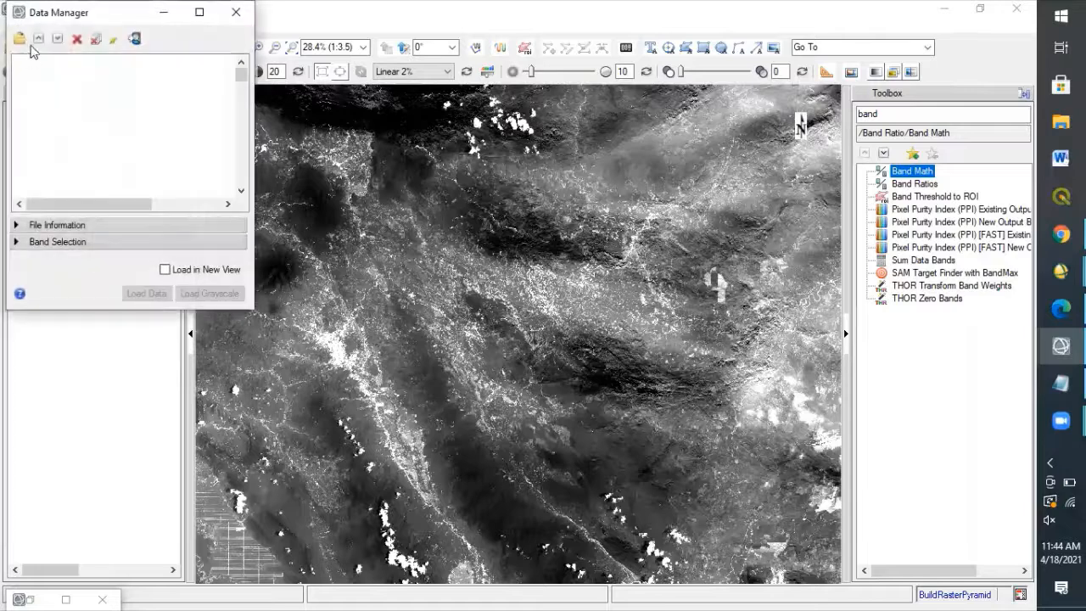
left_click(22, 62)
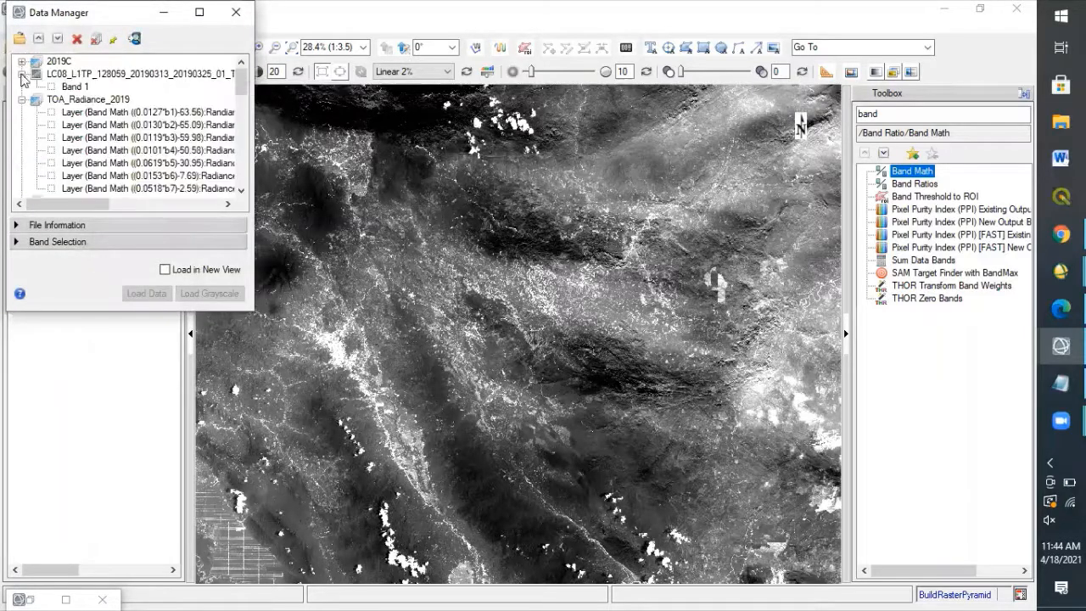
left_click(21, 100)
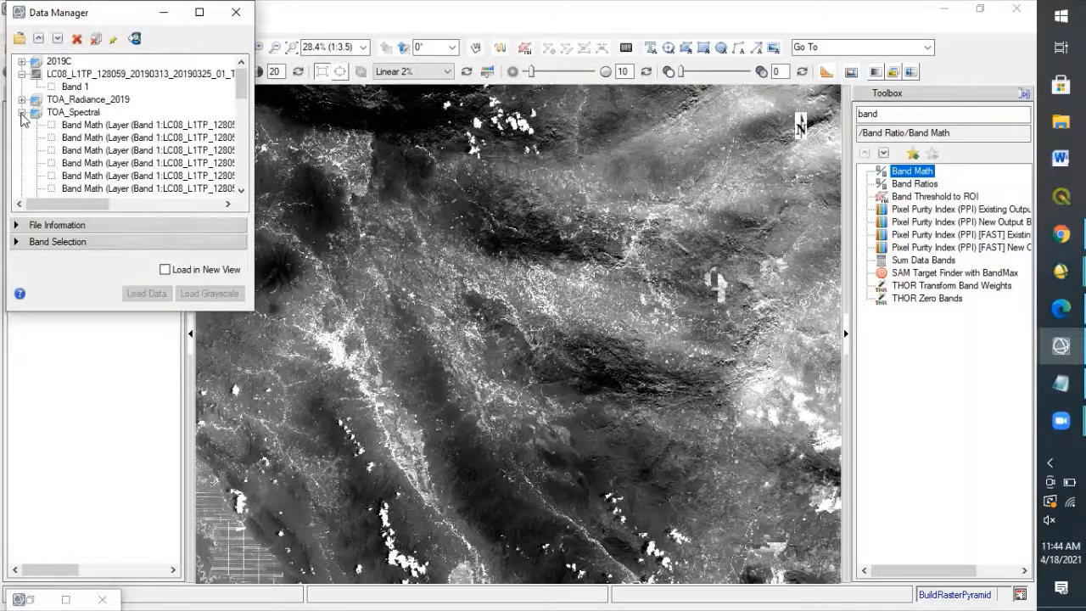
left_click(21, 112)
scroll(244, 108, "down", 5)
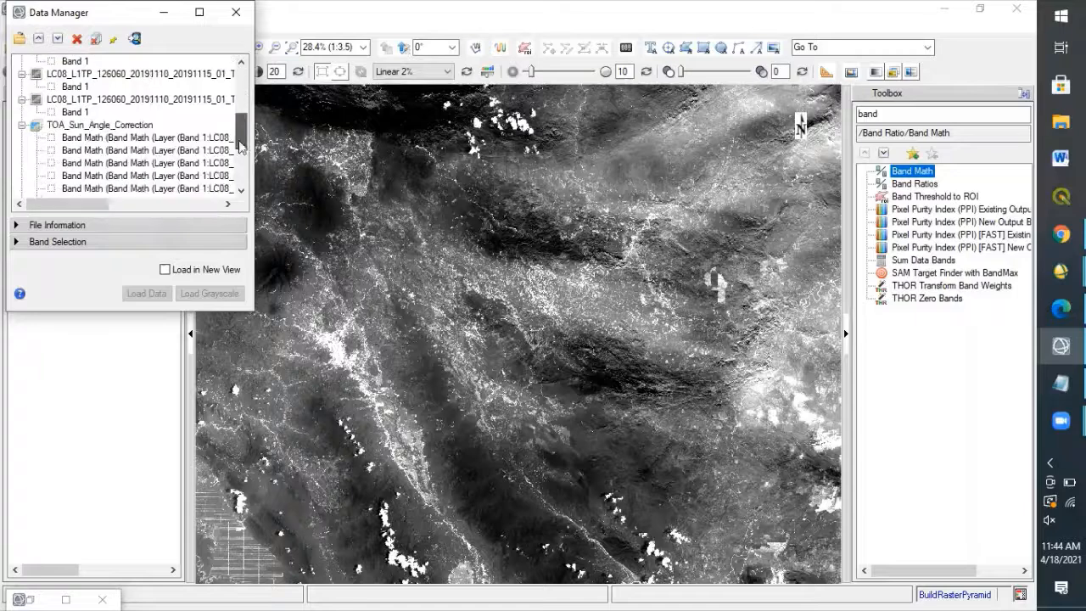
left_click(17, 244)
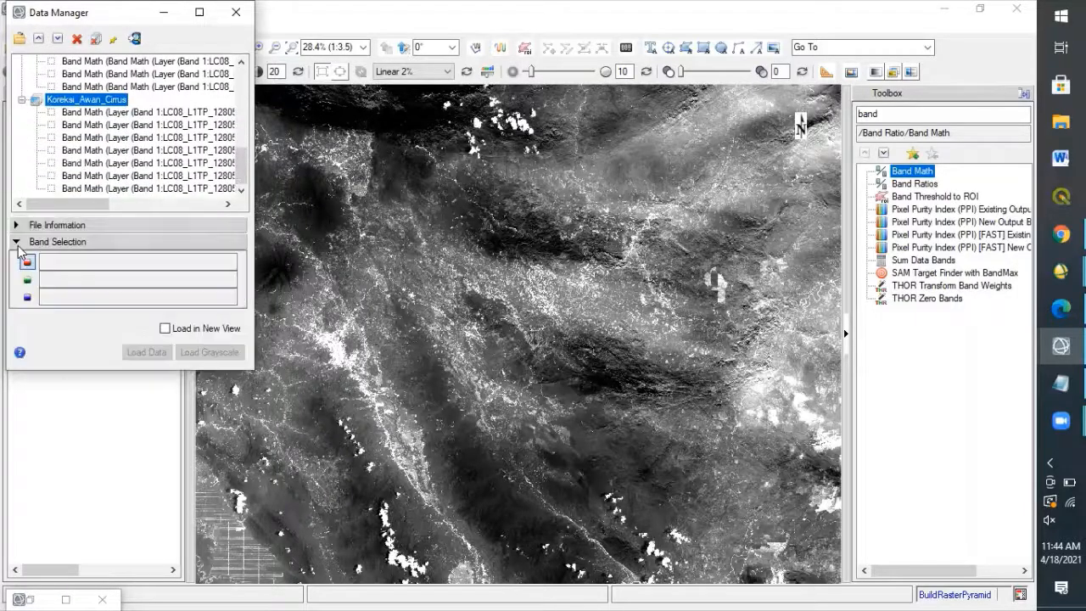
left_click(176, 150)
left_click(176, 125)
left_click(176, 125)
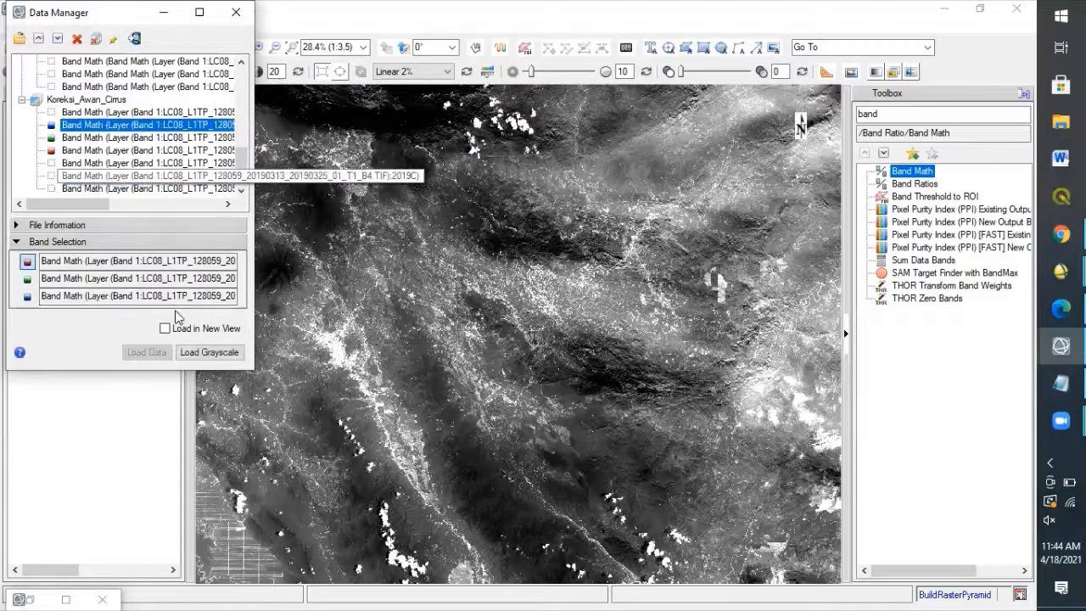
left_click(157, 352)
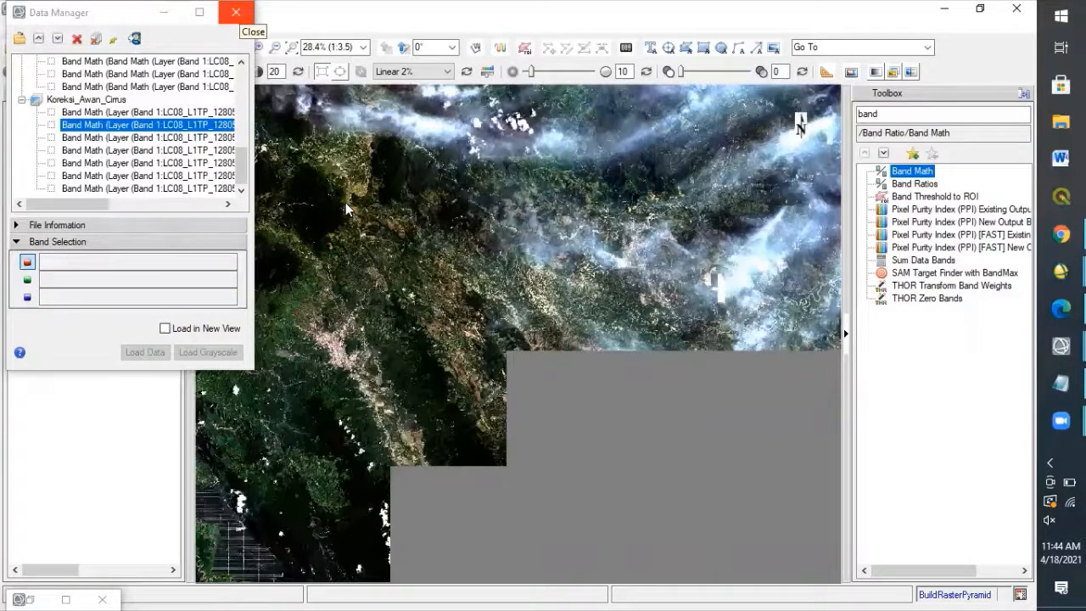
left_click(236, 12)
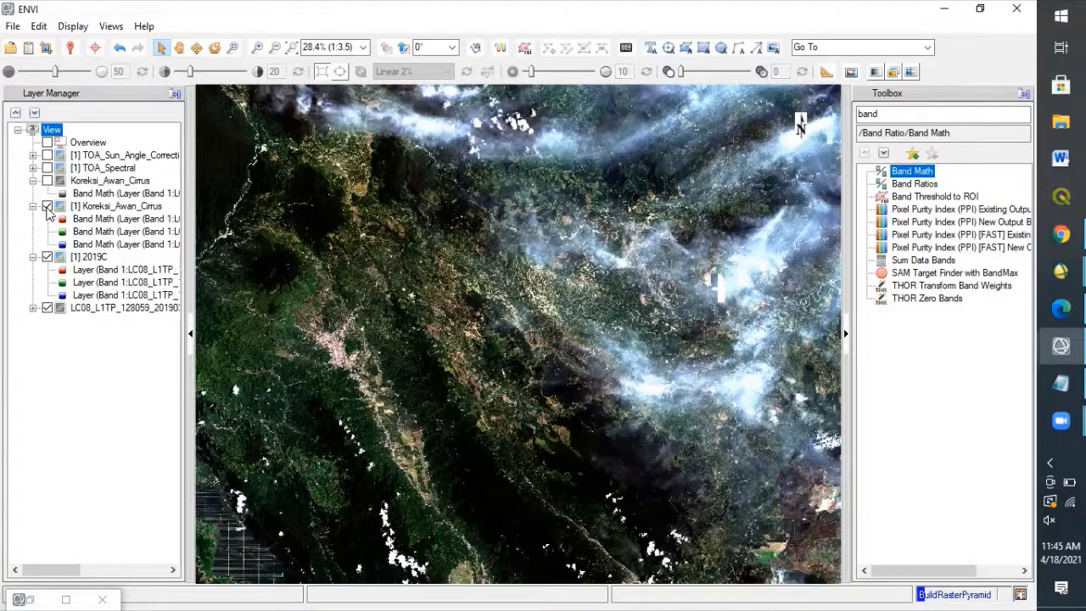